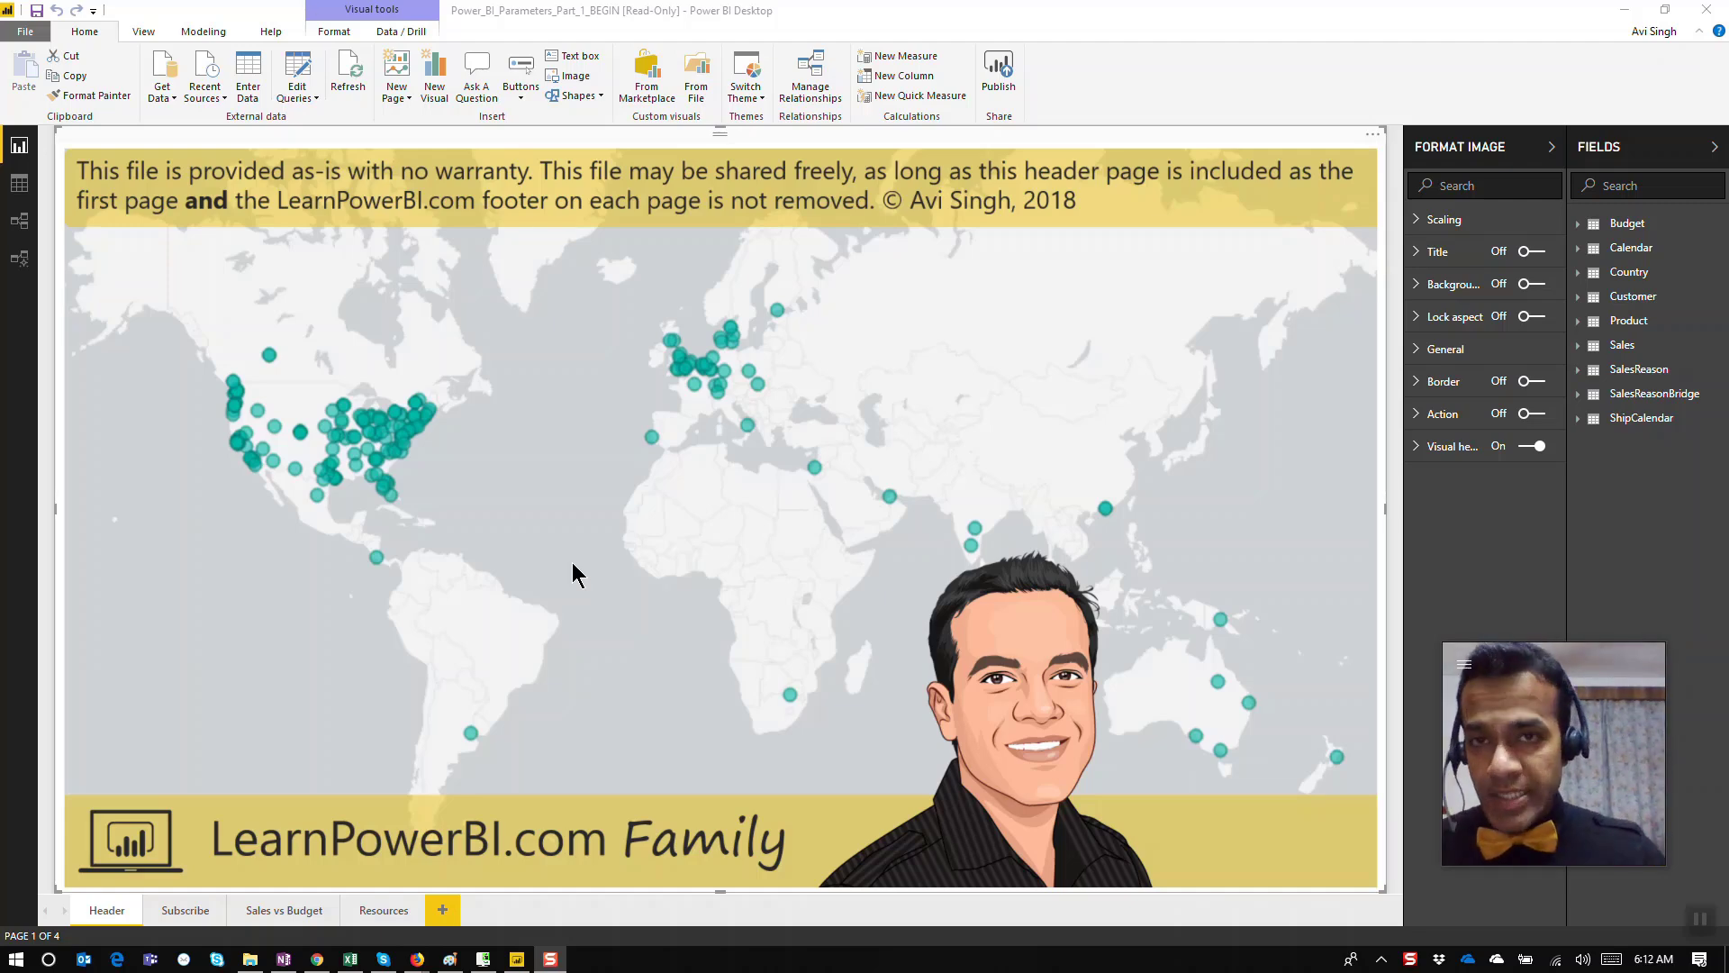
Step: Launch Power Query Editor from Edit Queries, listing the report's ten queries
left_click(300, 99)
left_click(306, 96)
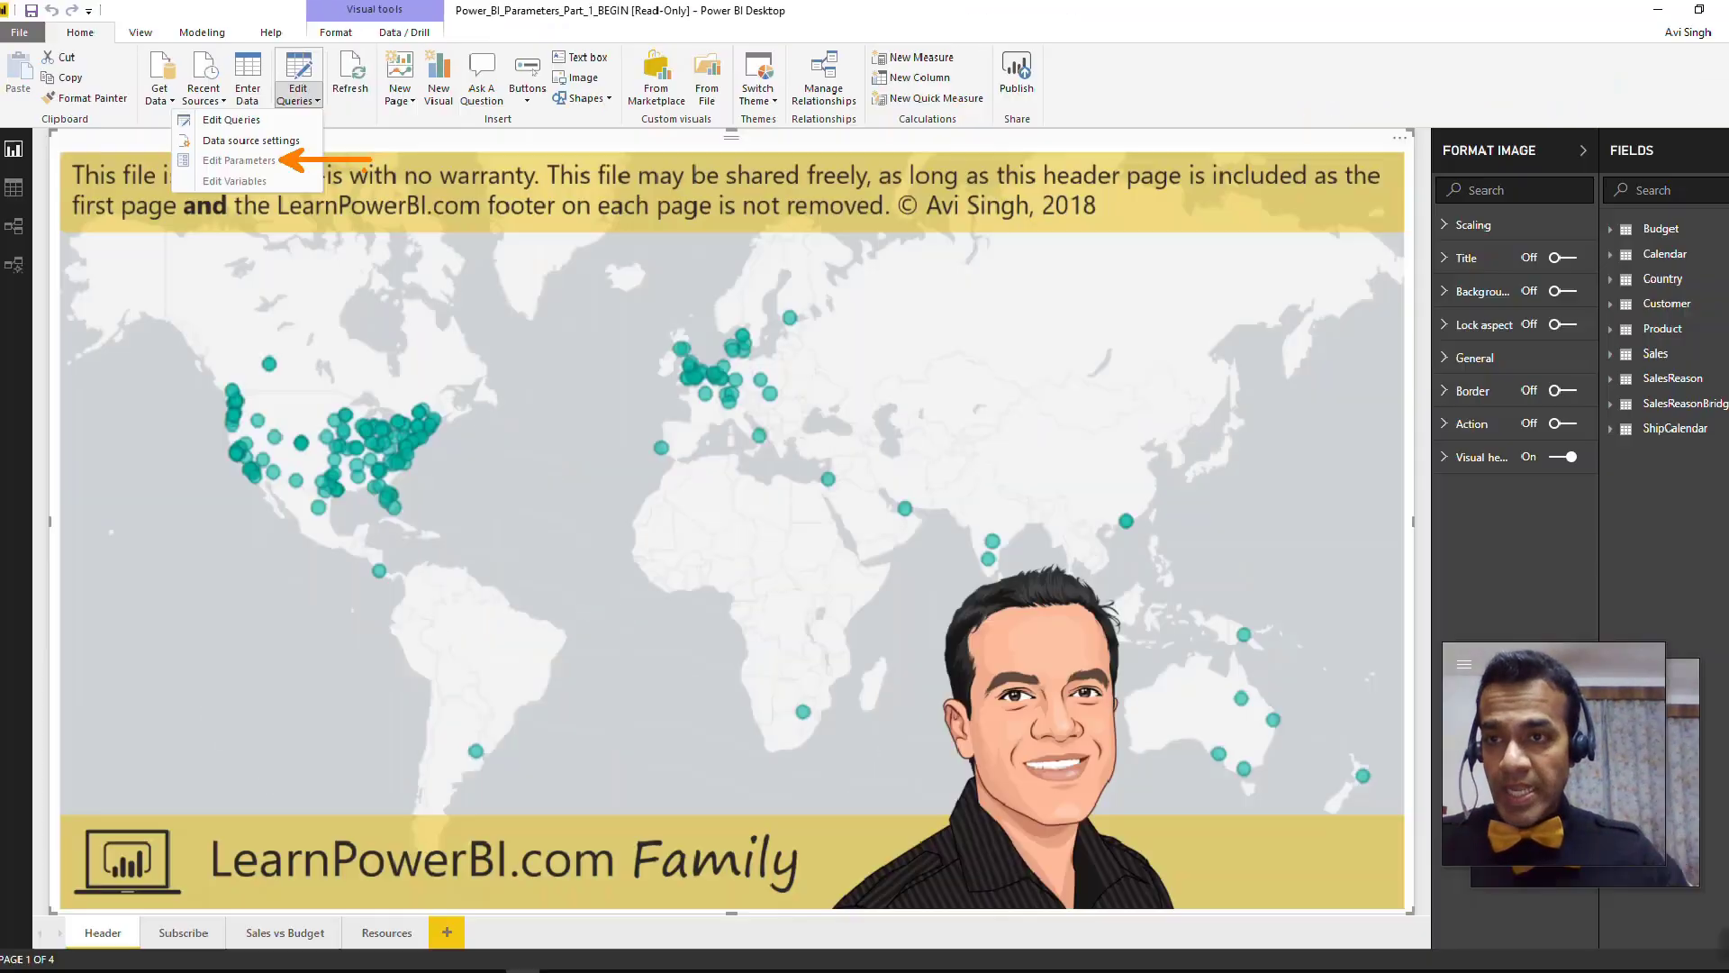
key("Escape")
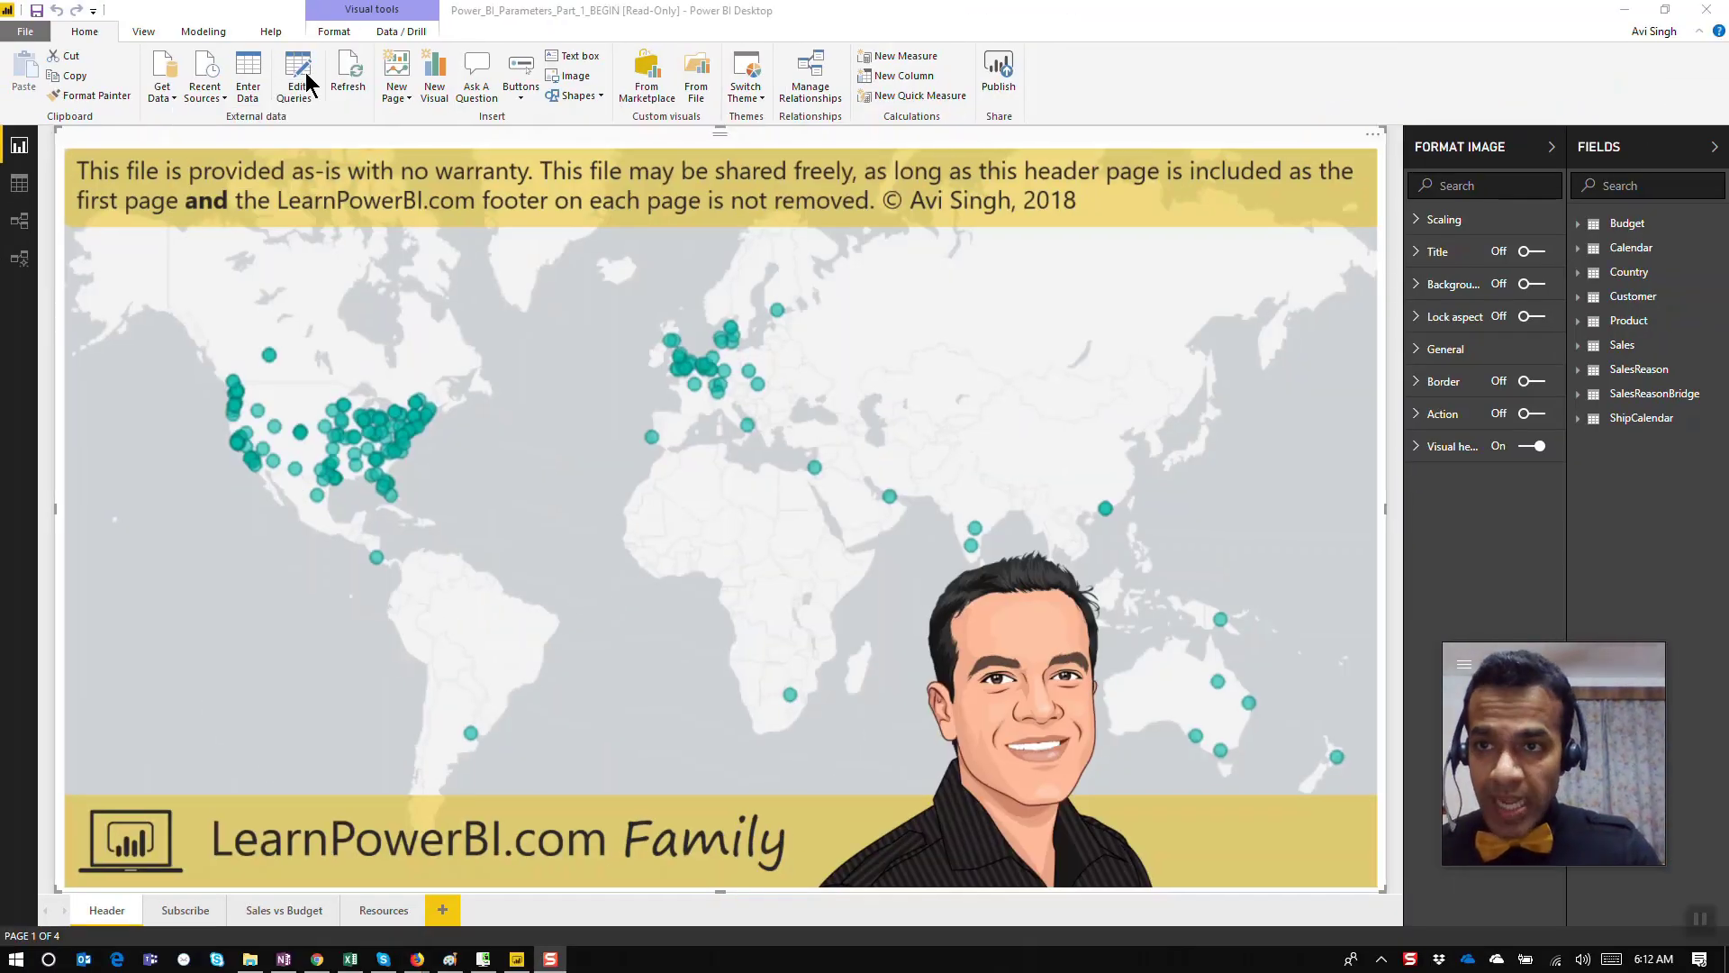
left_click(302, 68)
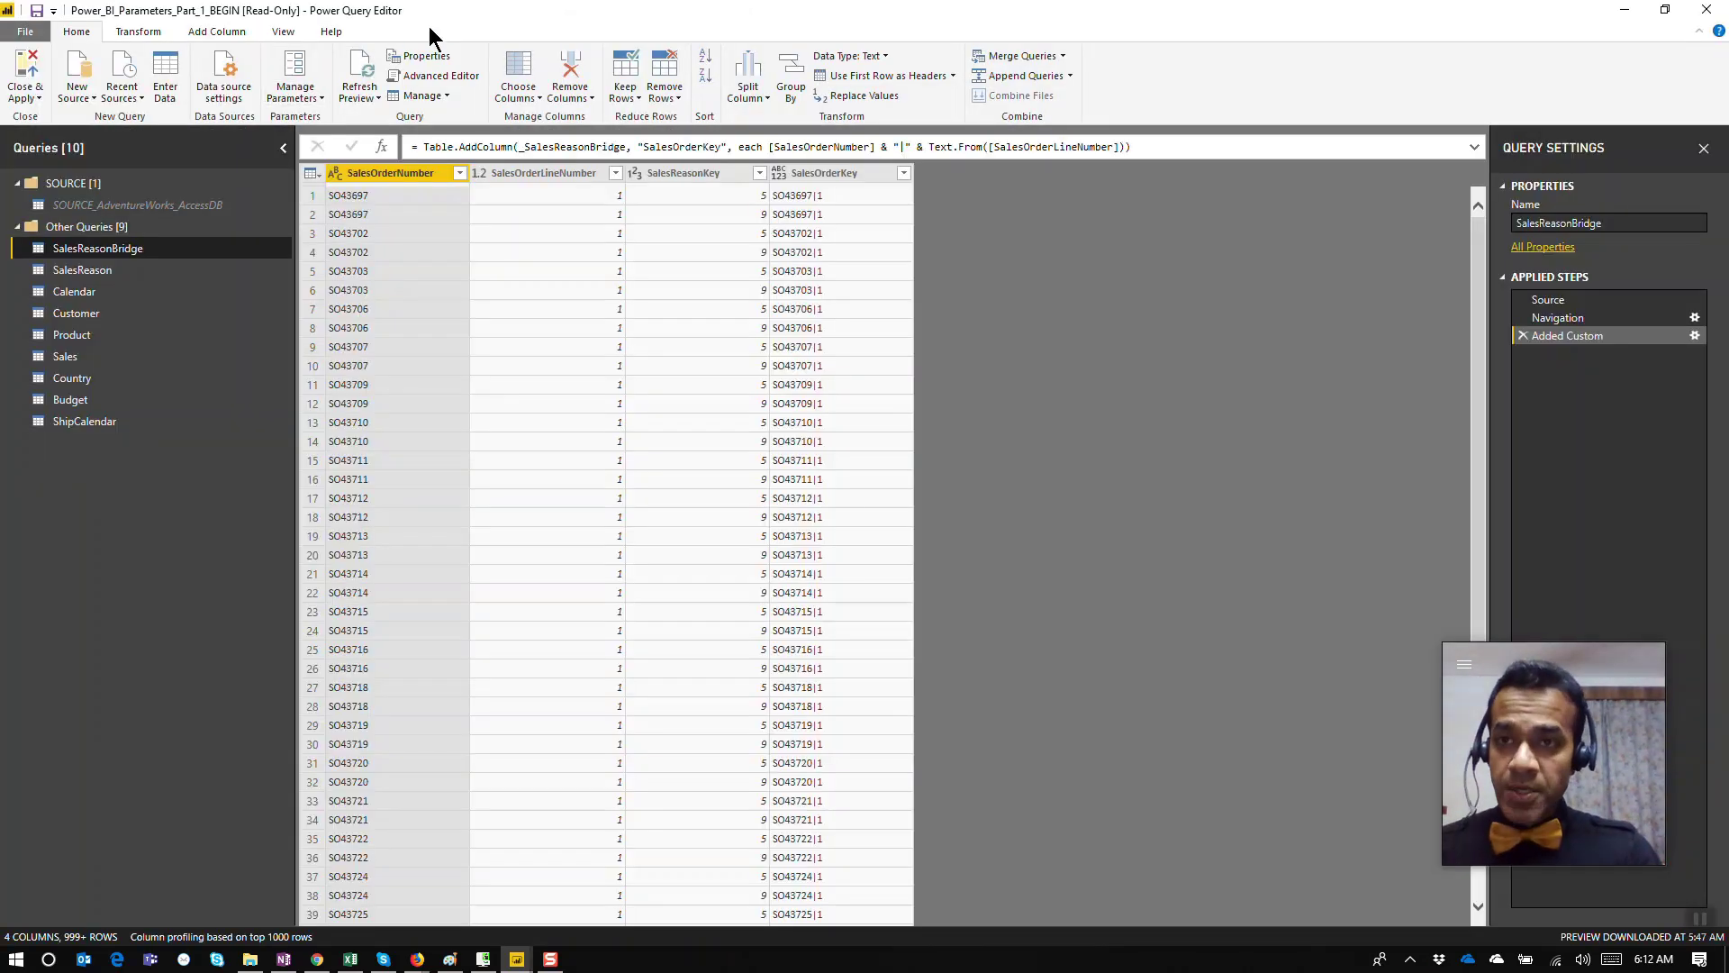
Step: Maximize the editor, confirm Manage Parameters has no parameters, cancel, and return to the report
left_click_drag(429, 25, 540, 142)
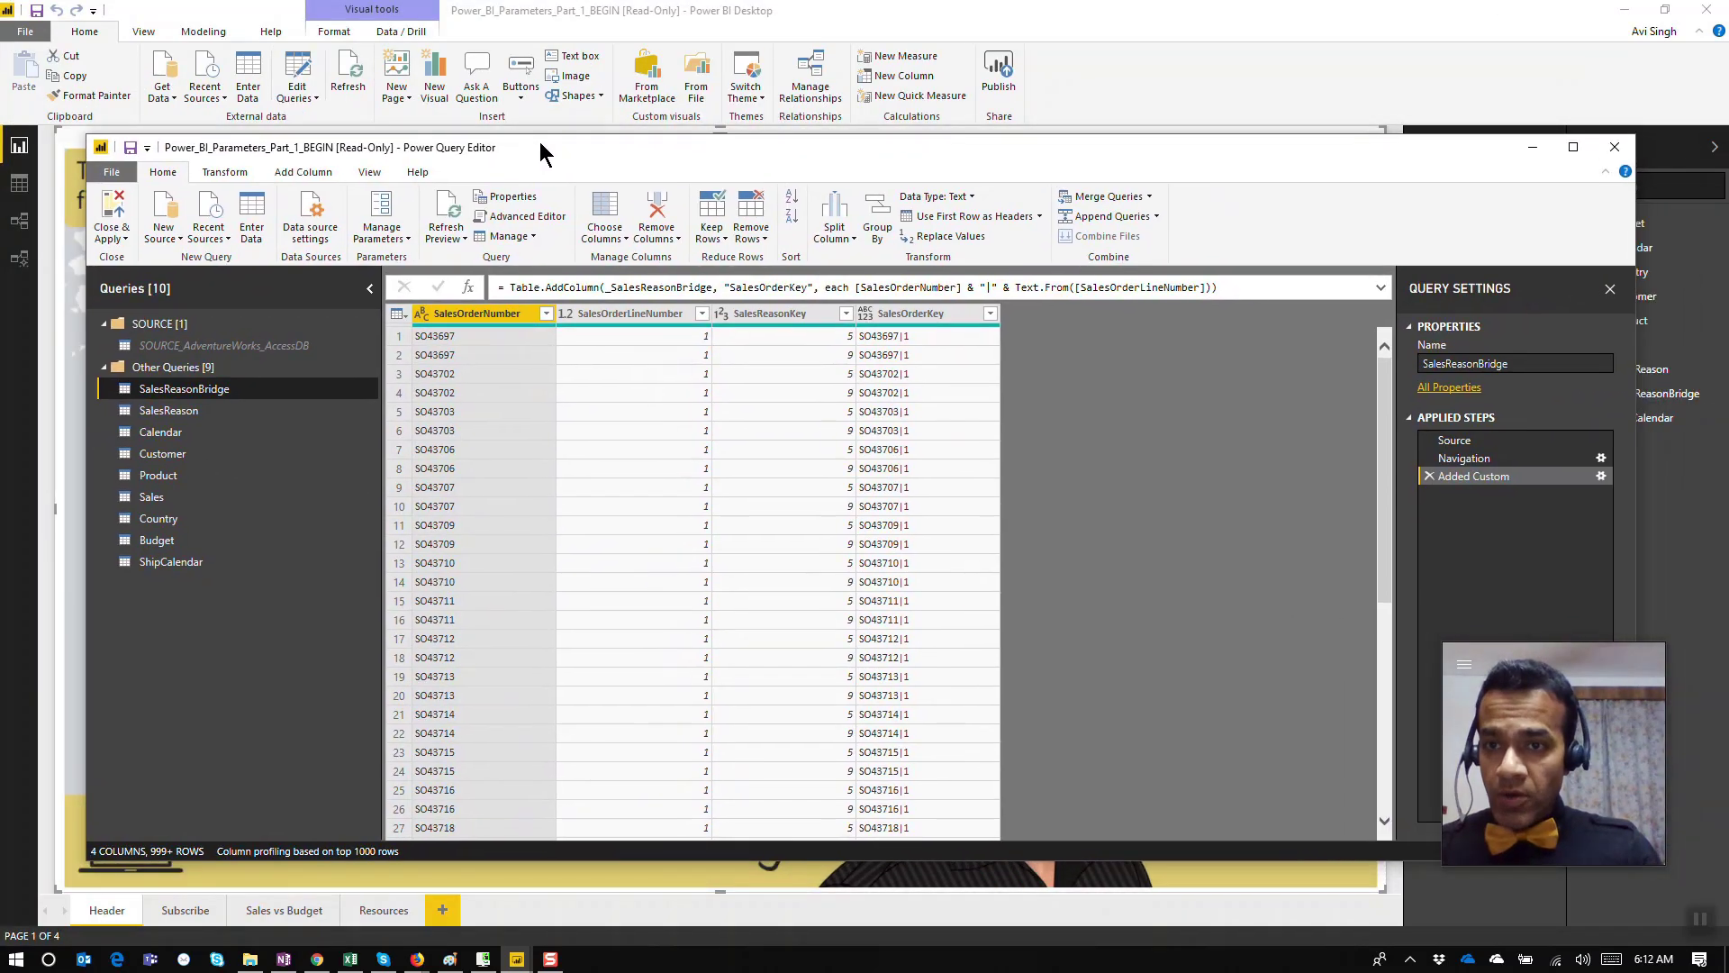
double_click(560, 142)
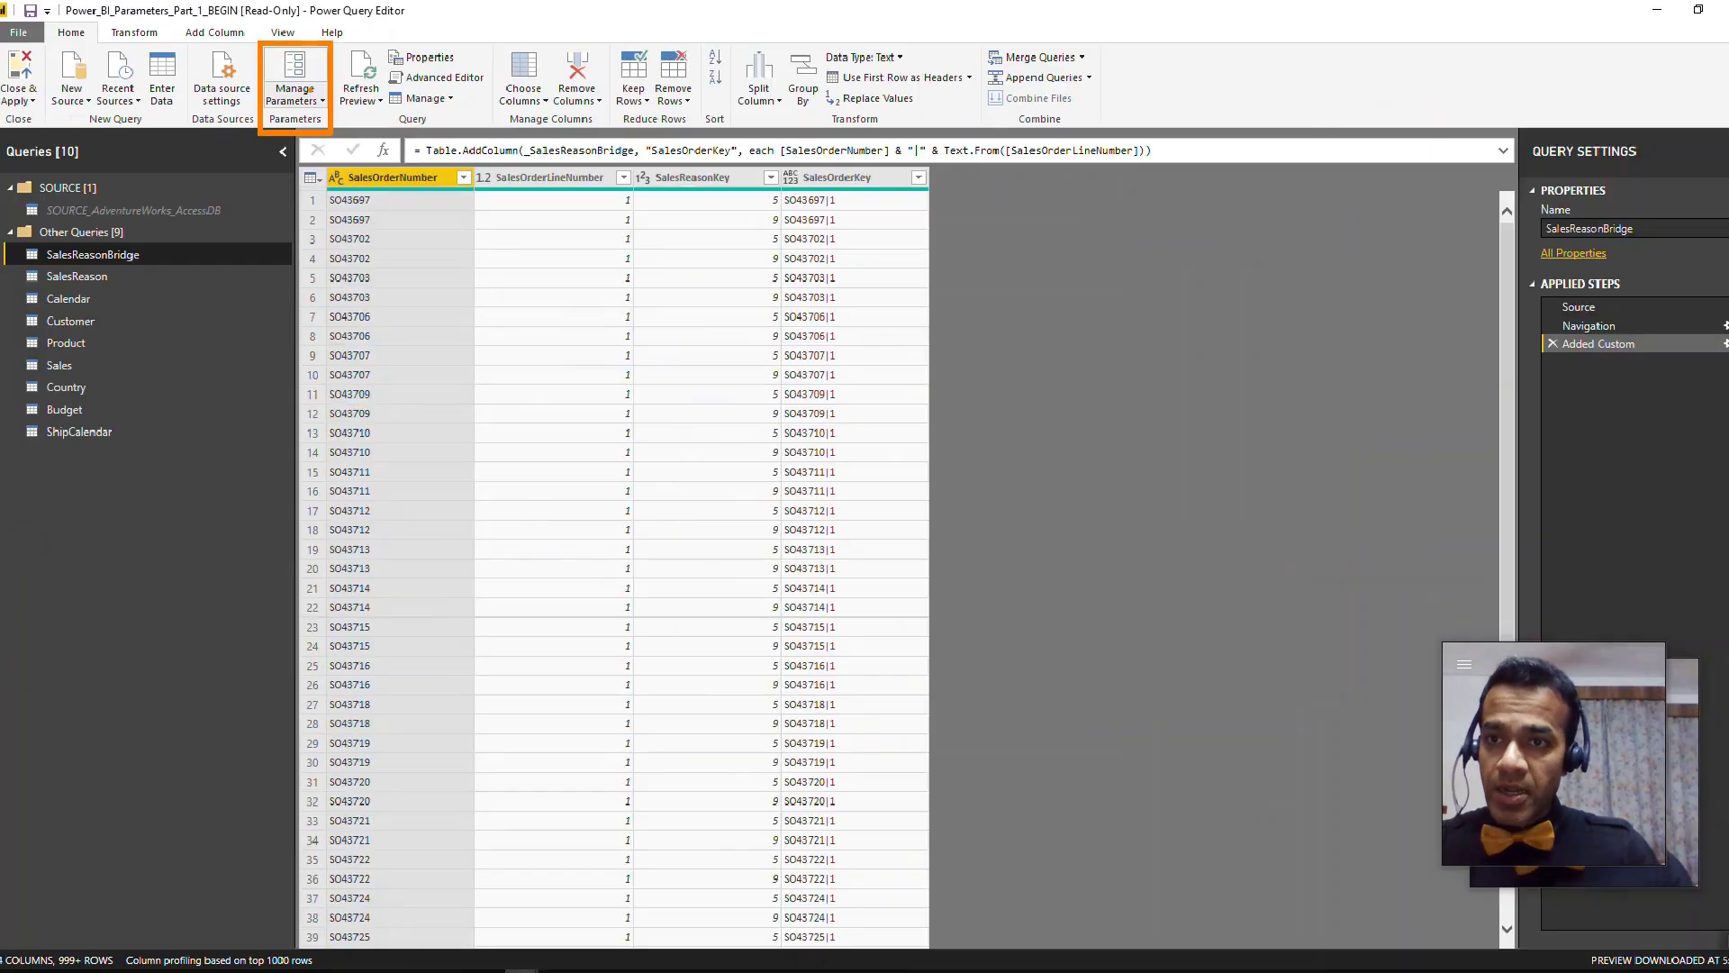
left_click(344, 200)
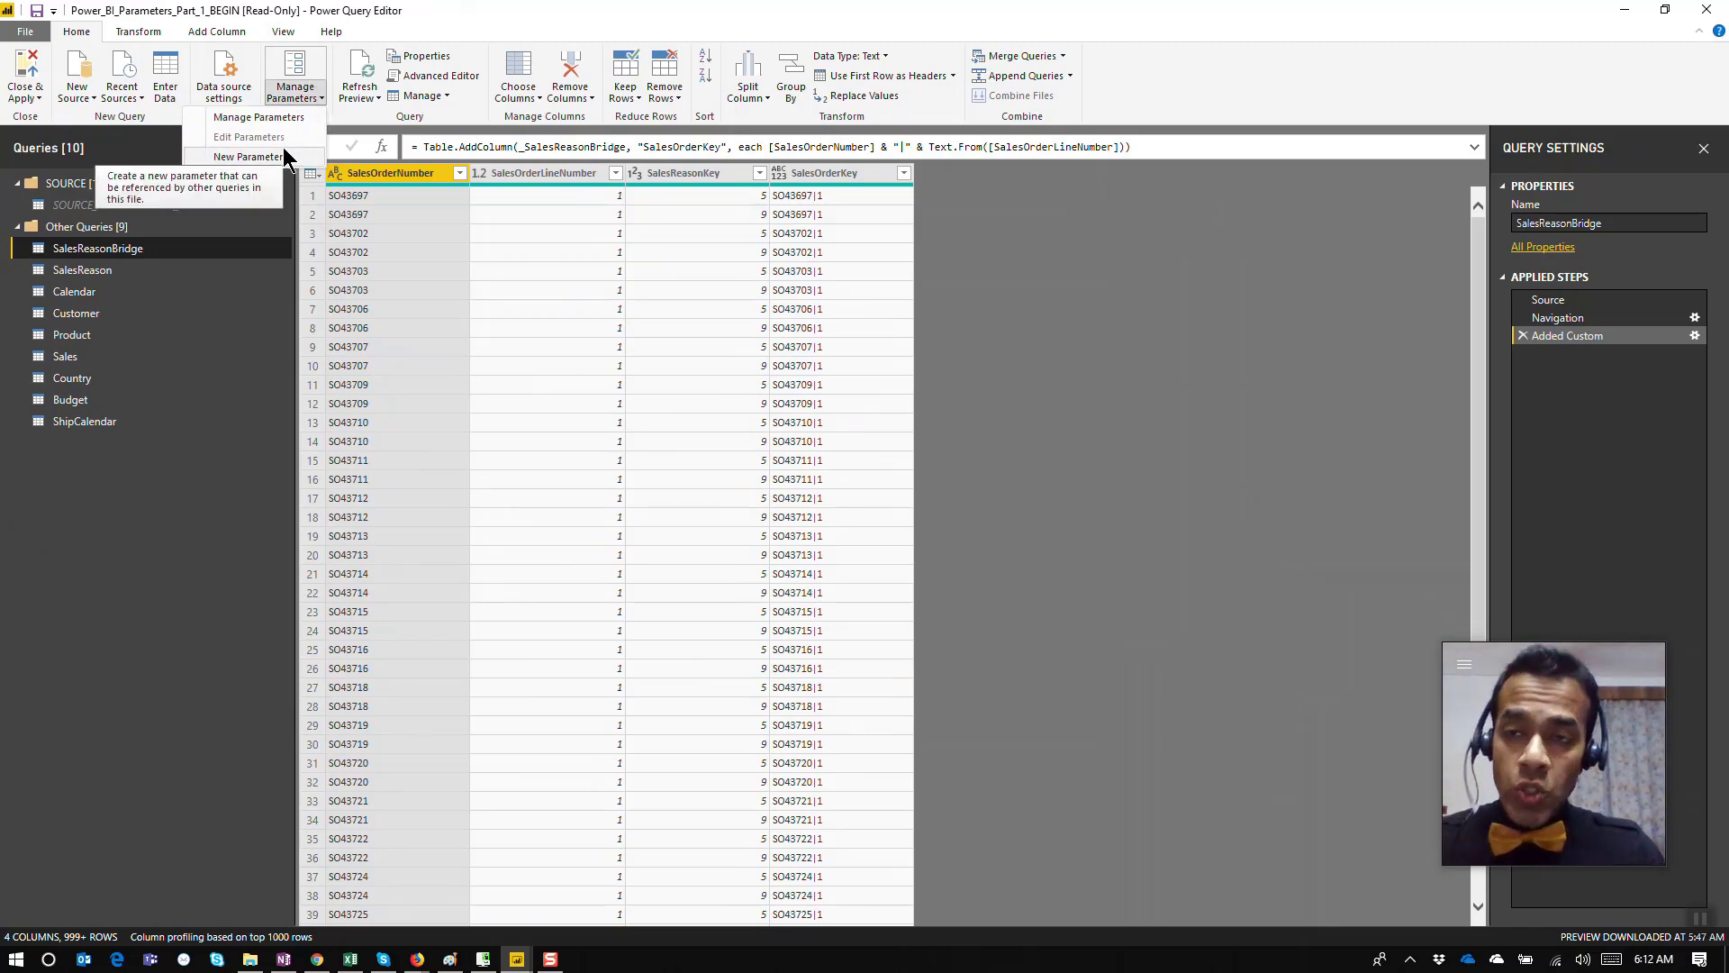
left_click(304, 60)
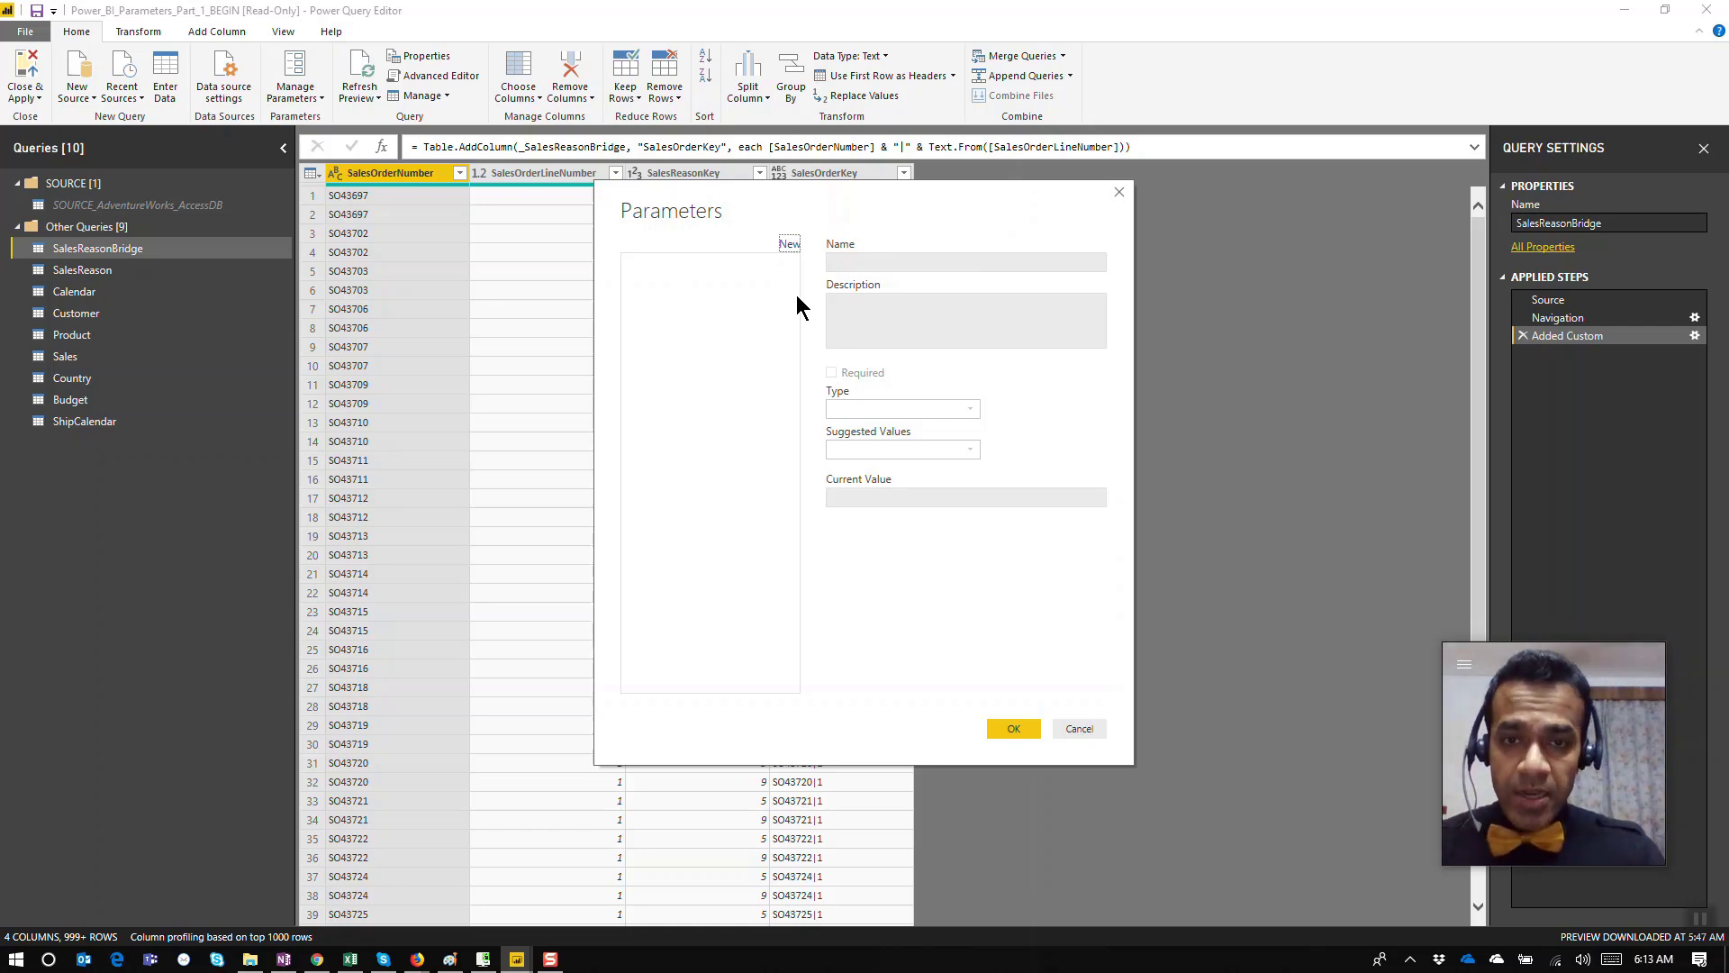
left_click(1076, 728)
key("alt+Tab")
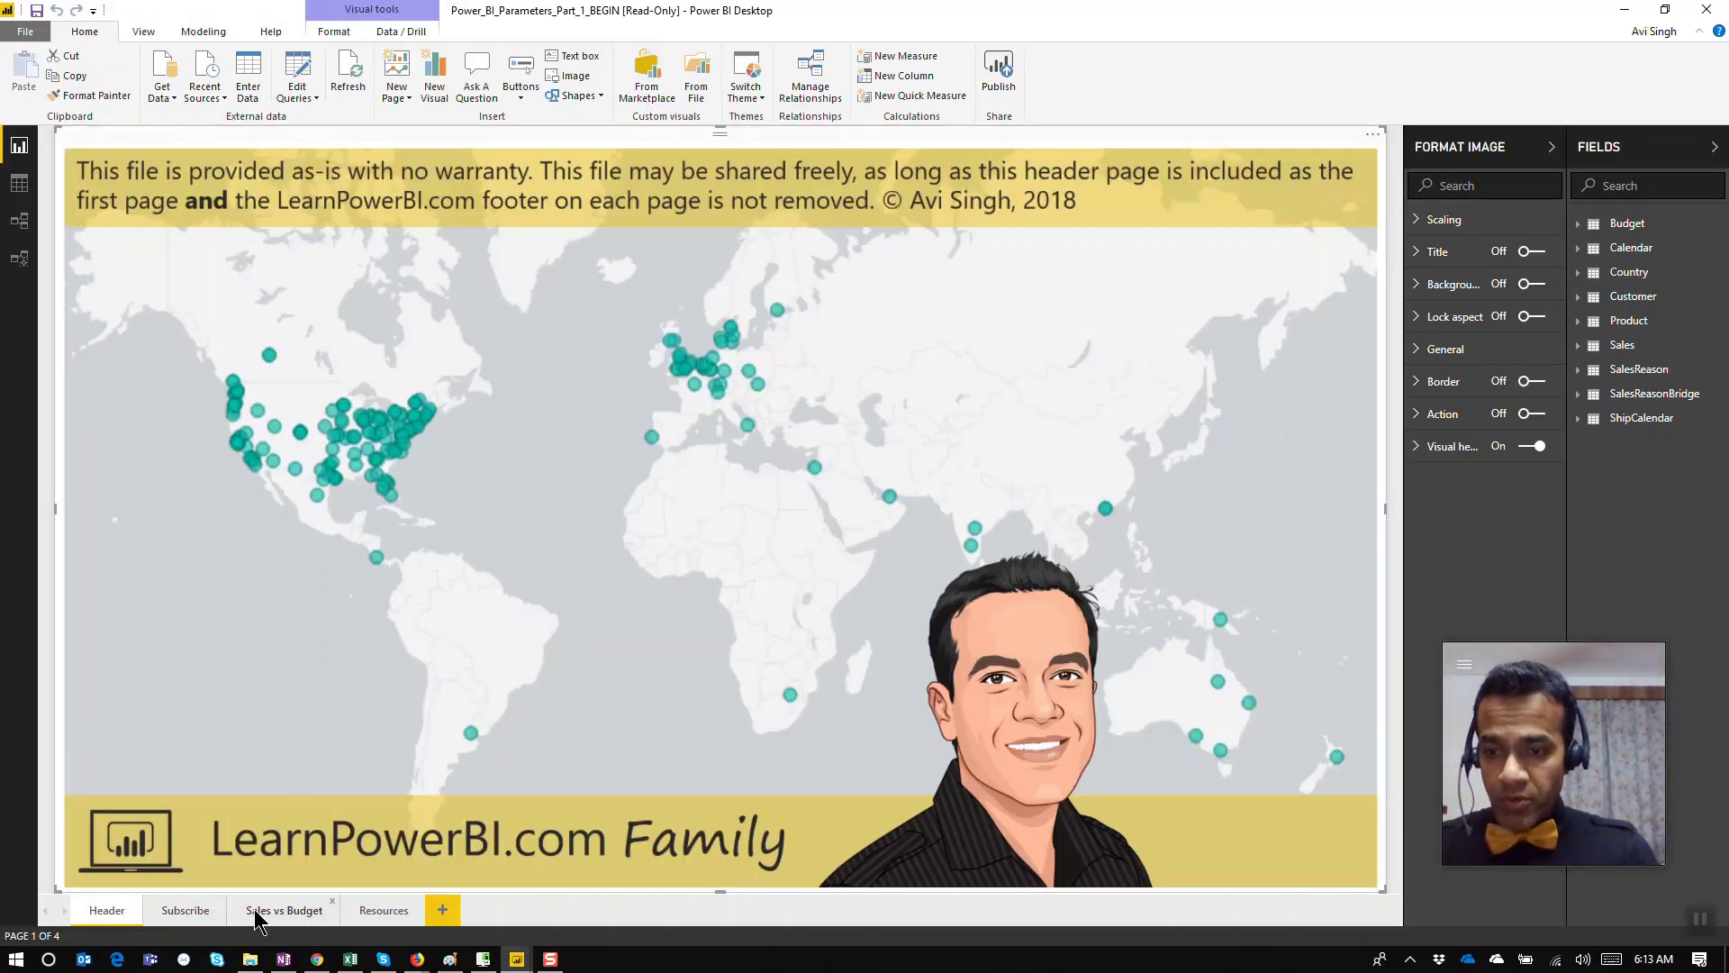
Step: Review the Sales by Country pie on the Sales vs Budget page, then return to the editor
left_click(259, 912)
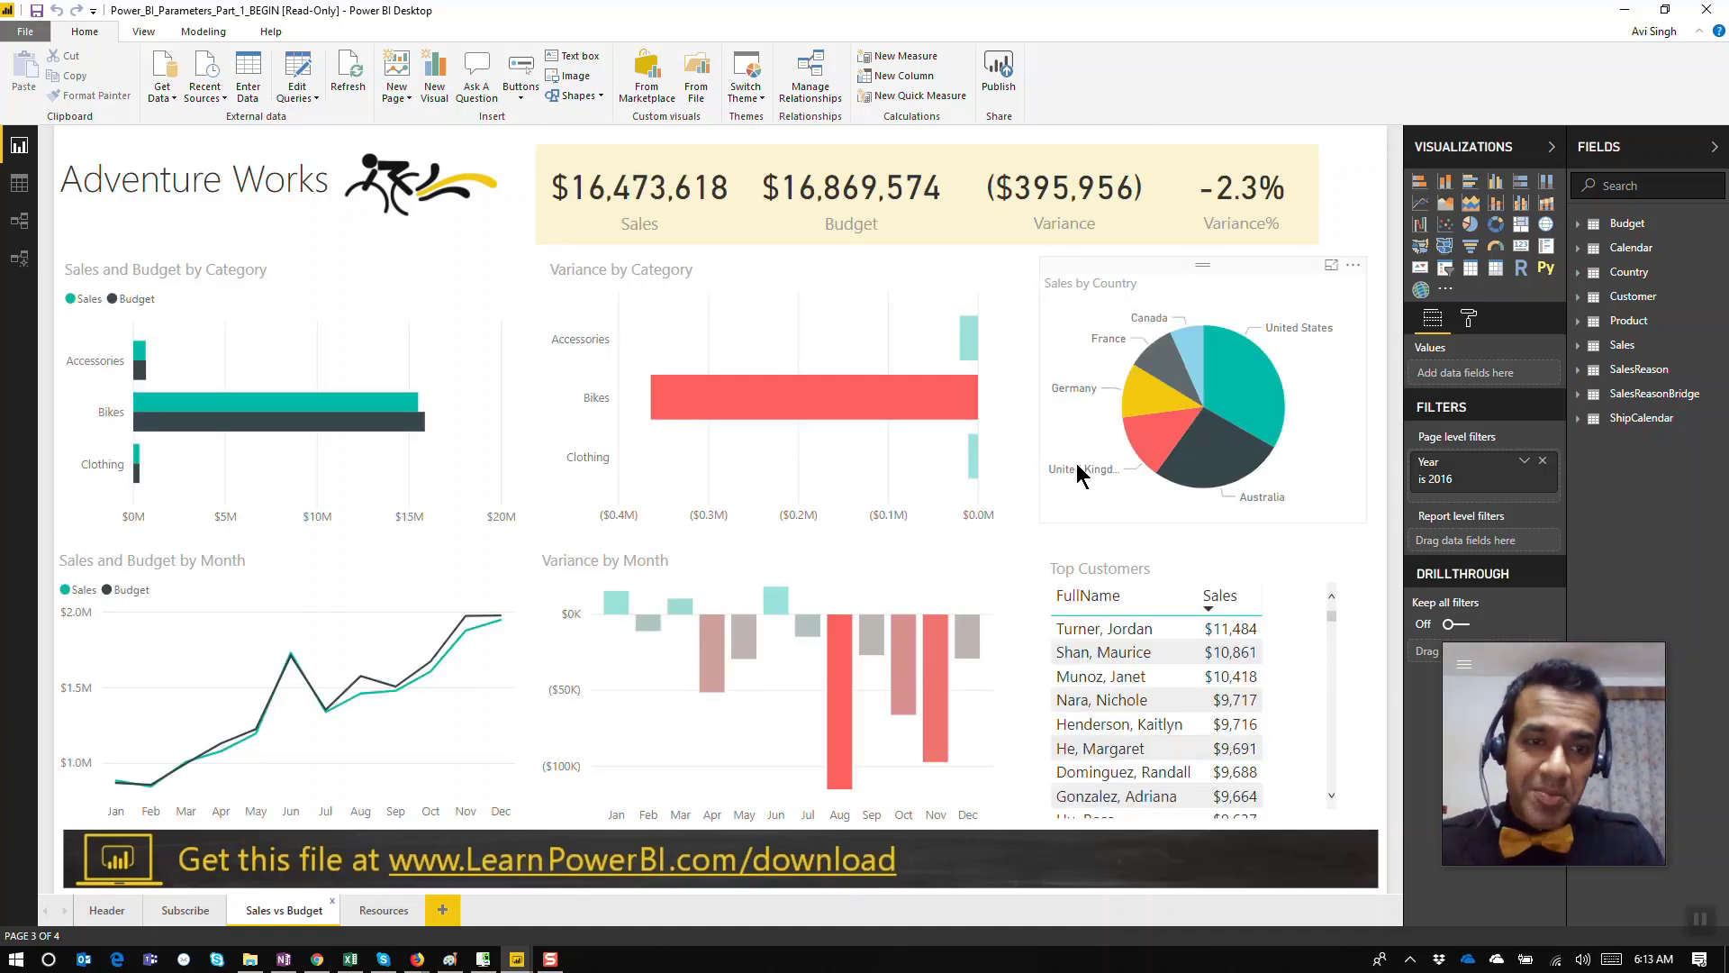
mouse_move(1241, 385)
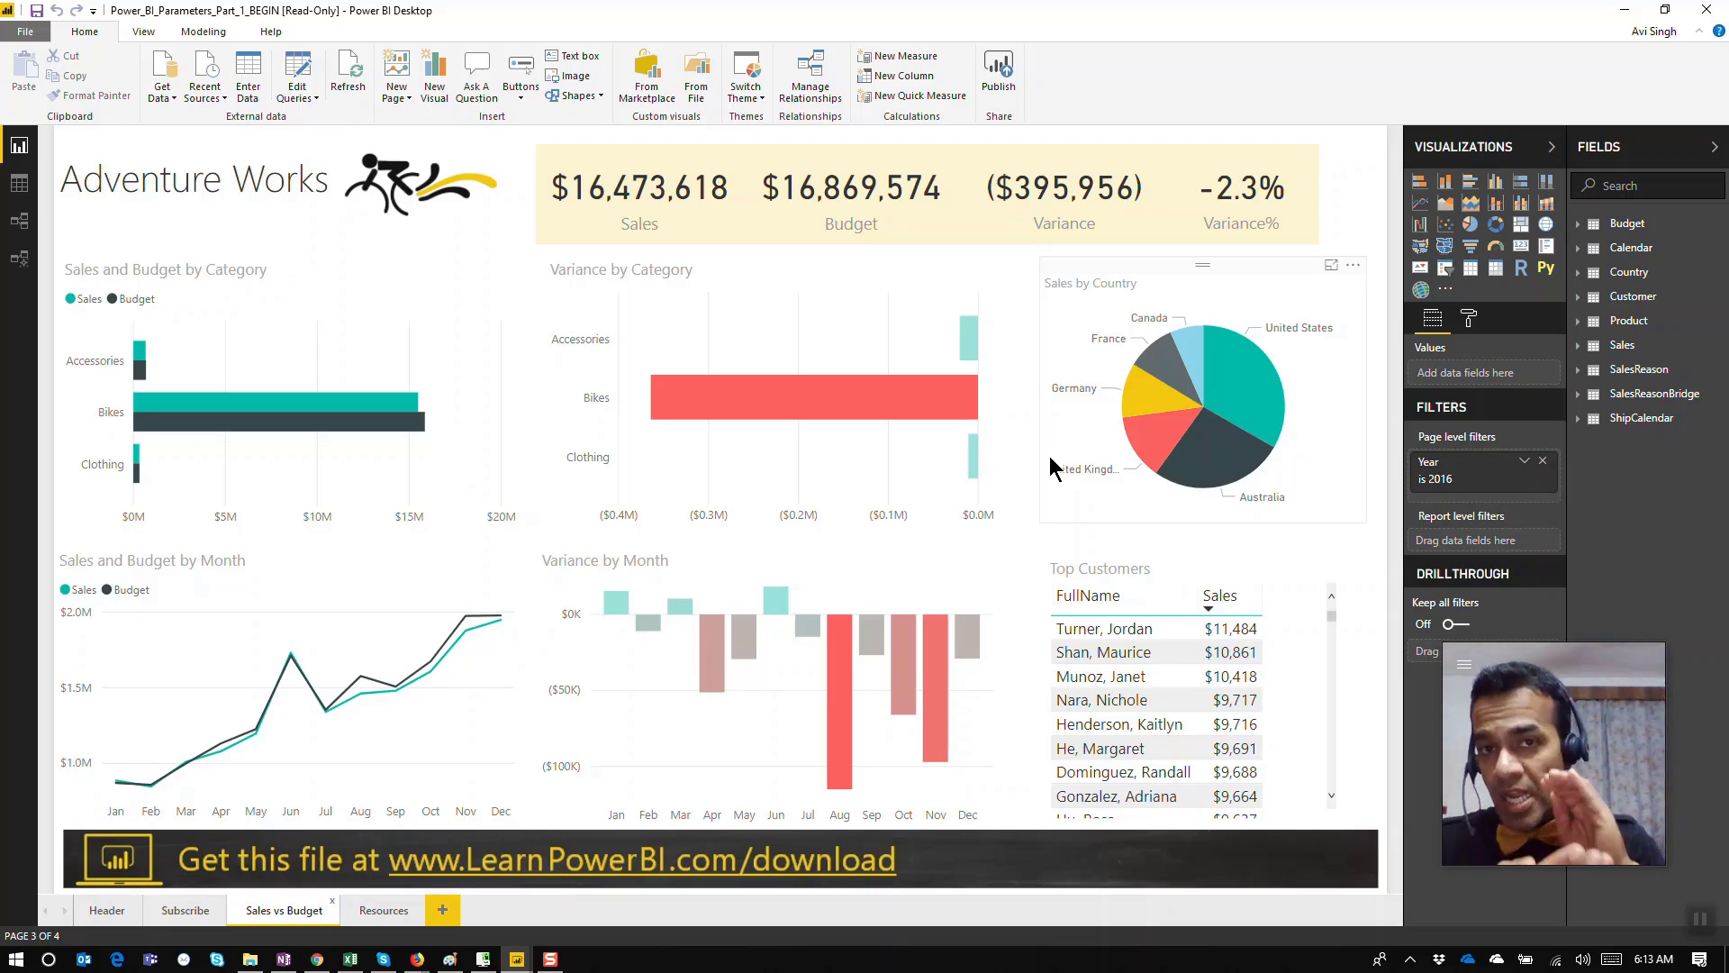
key("alt+Tab")
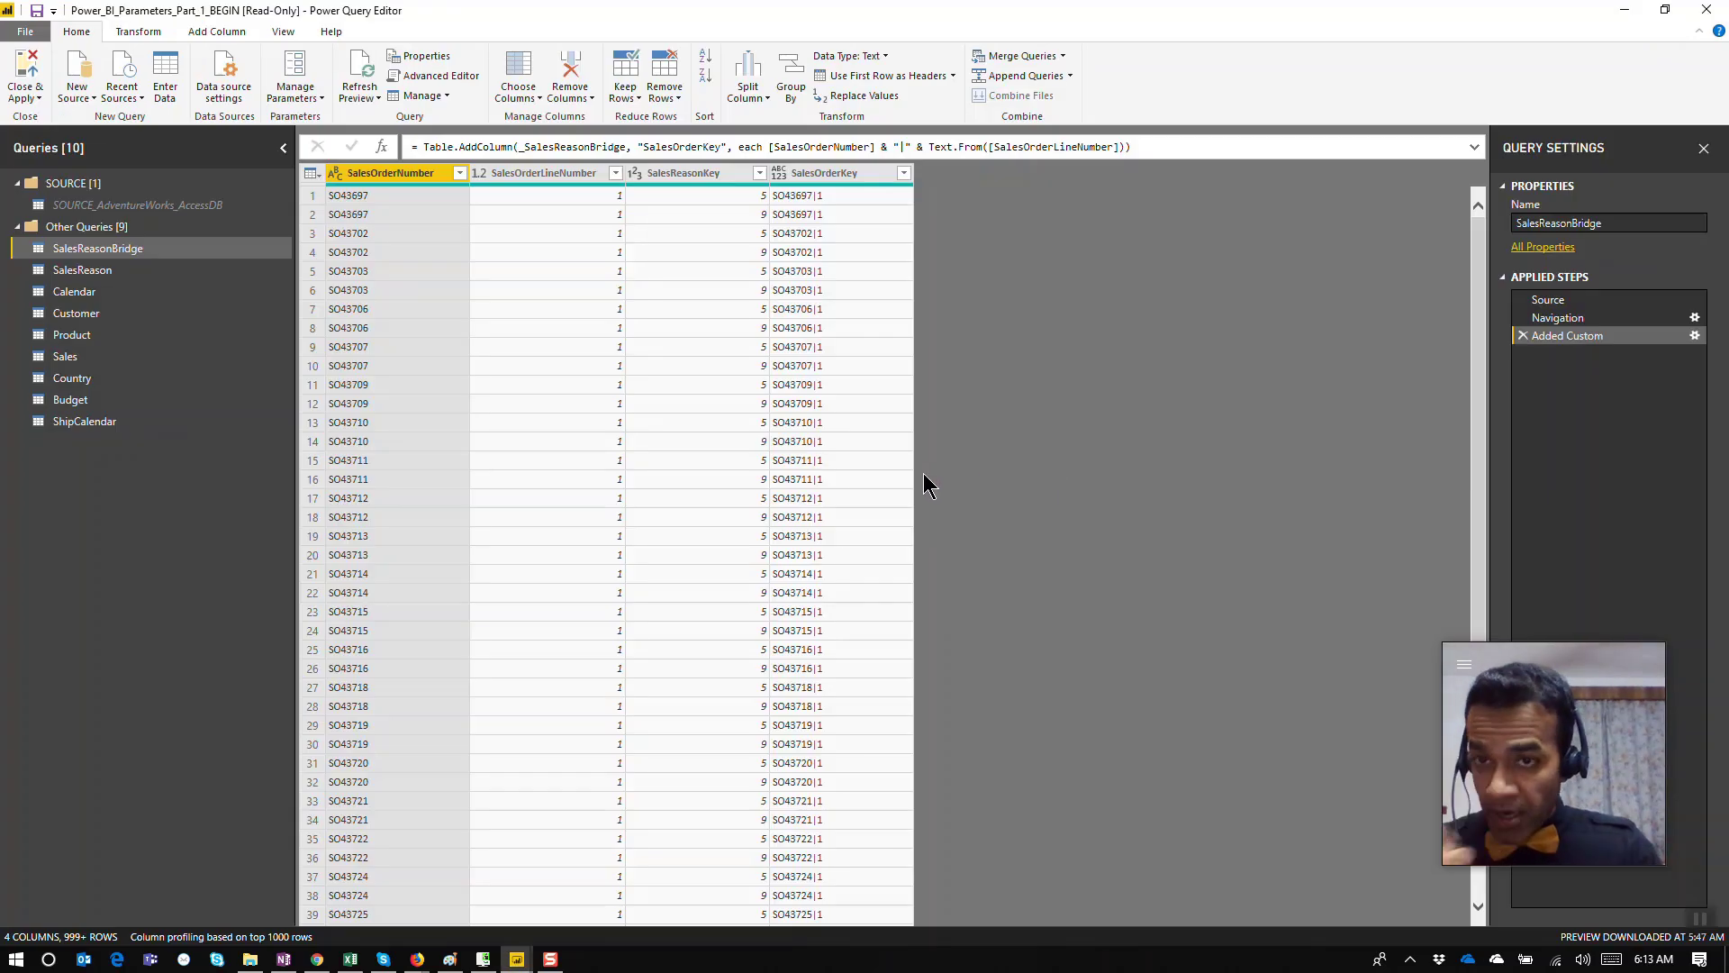
Step: Preview the Sales query, check its six Country values, and open Manage Parameters
left_click(67, 358)
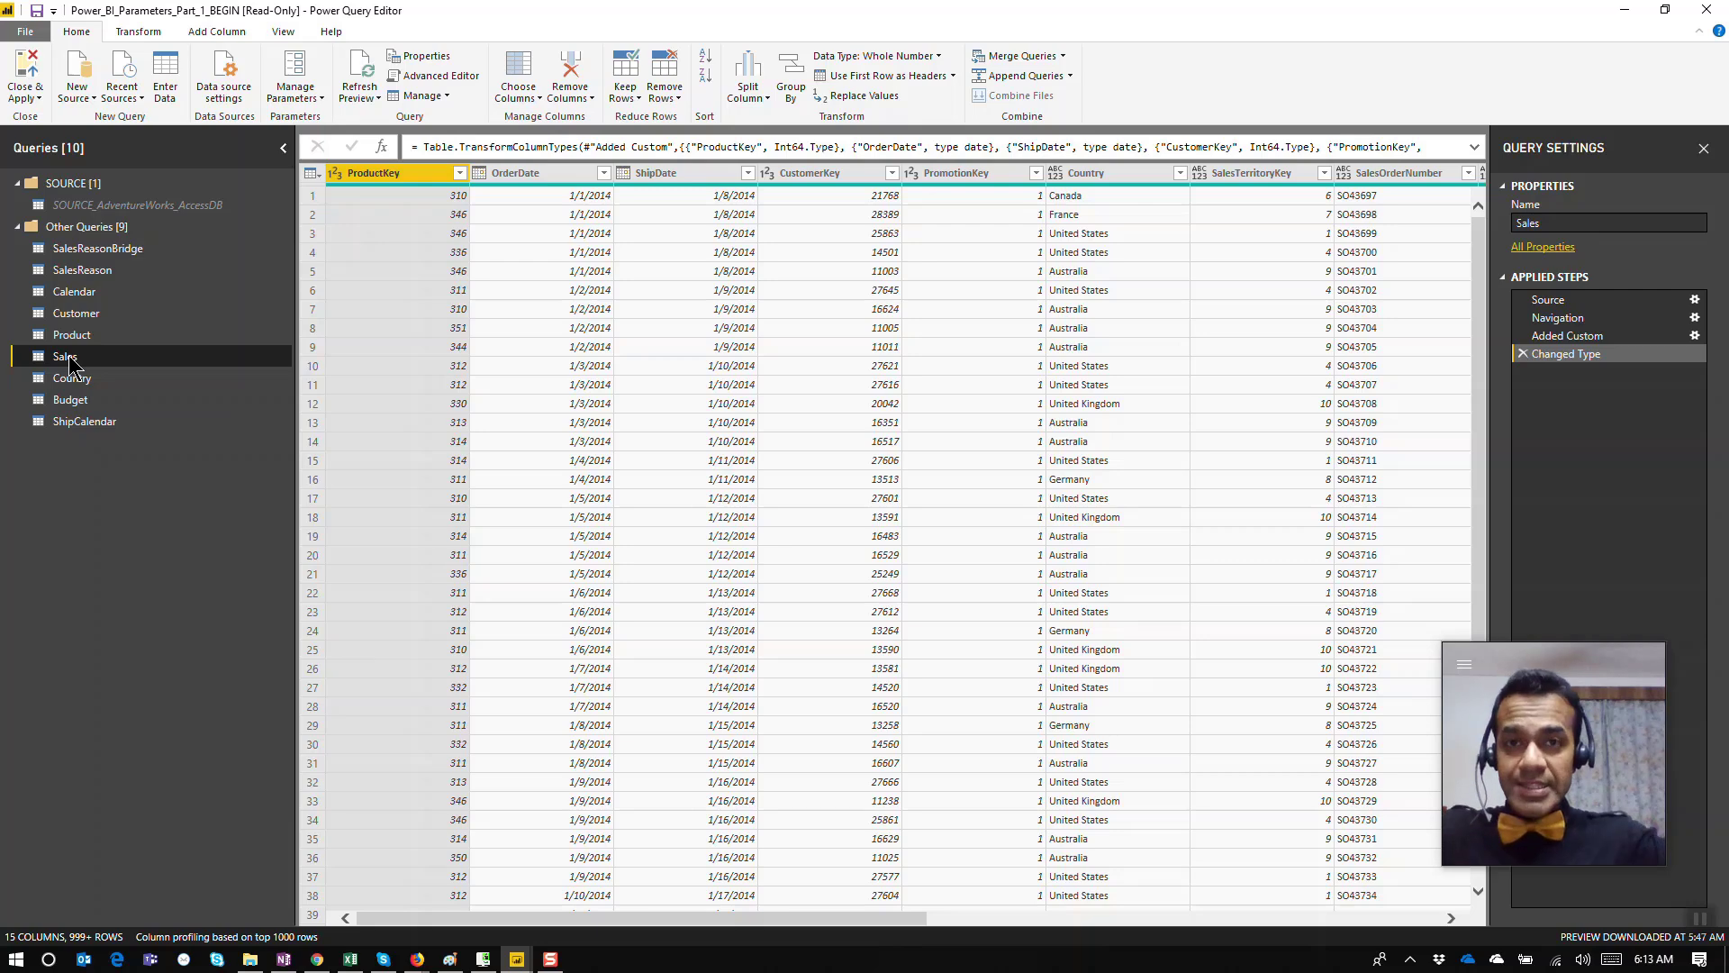
left_click(1180, 172)
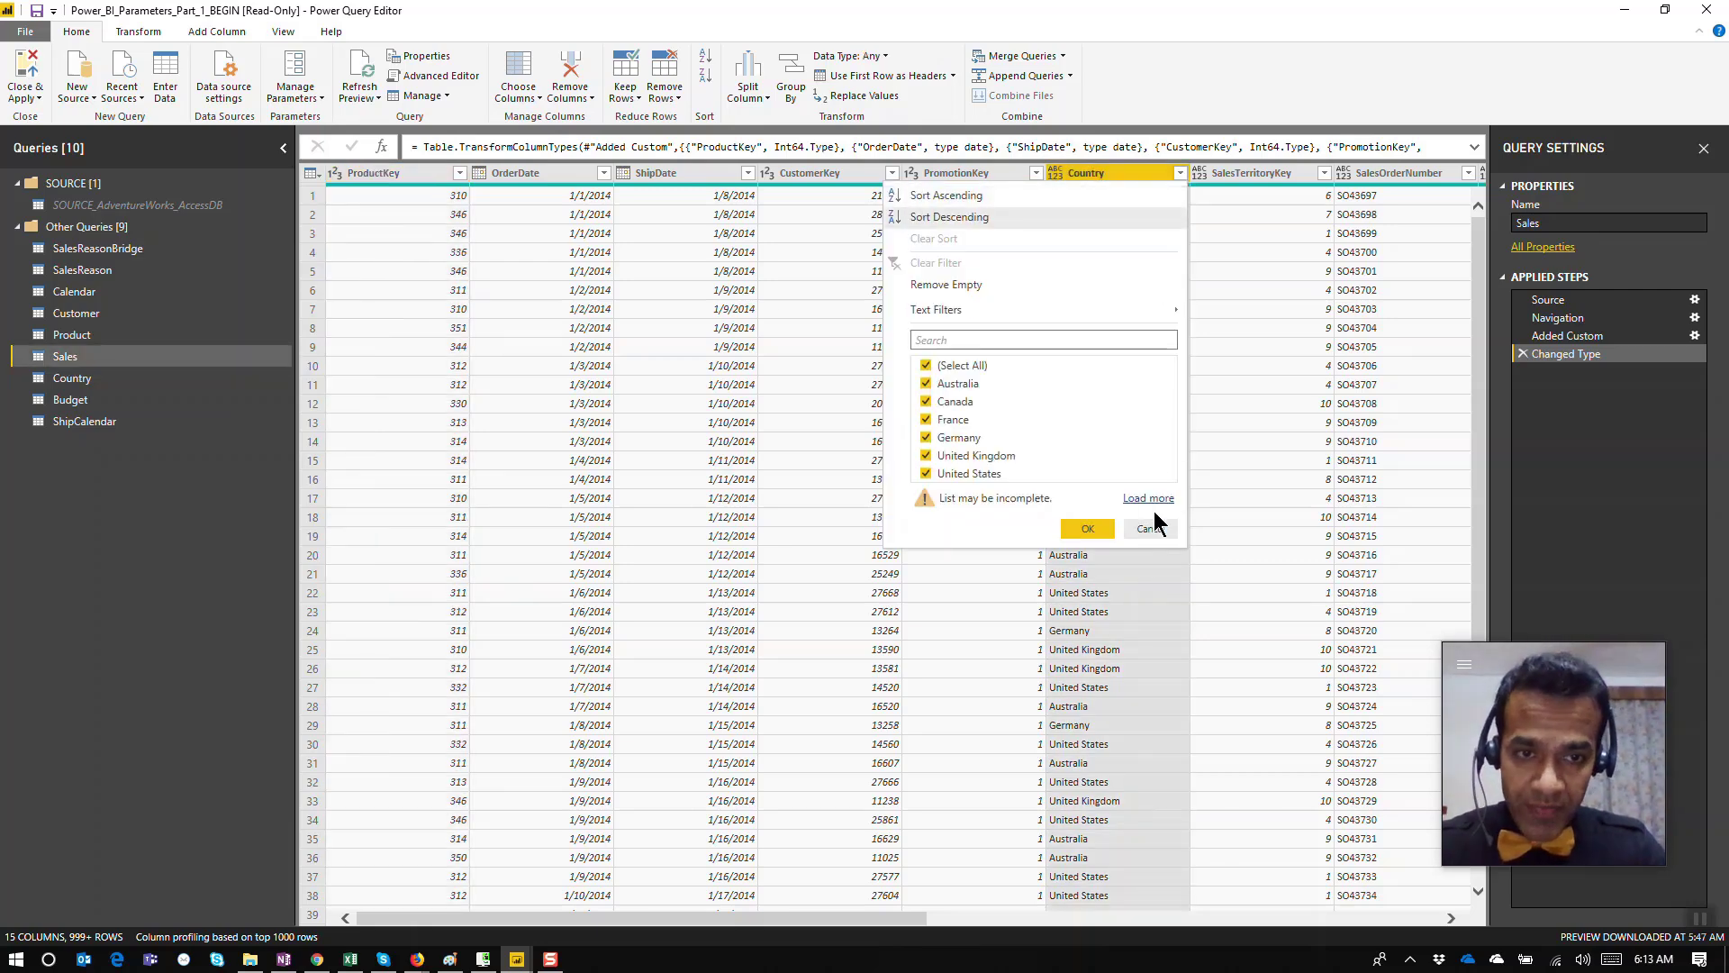
left_click(1149, 527)
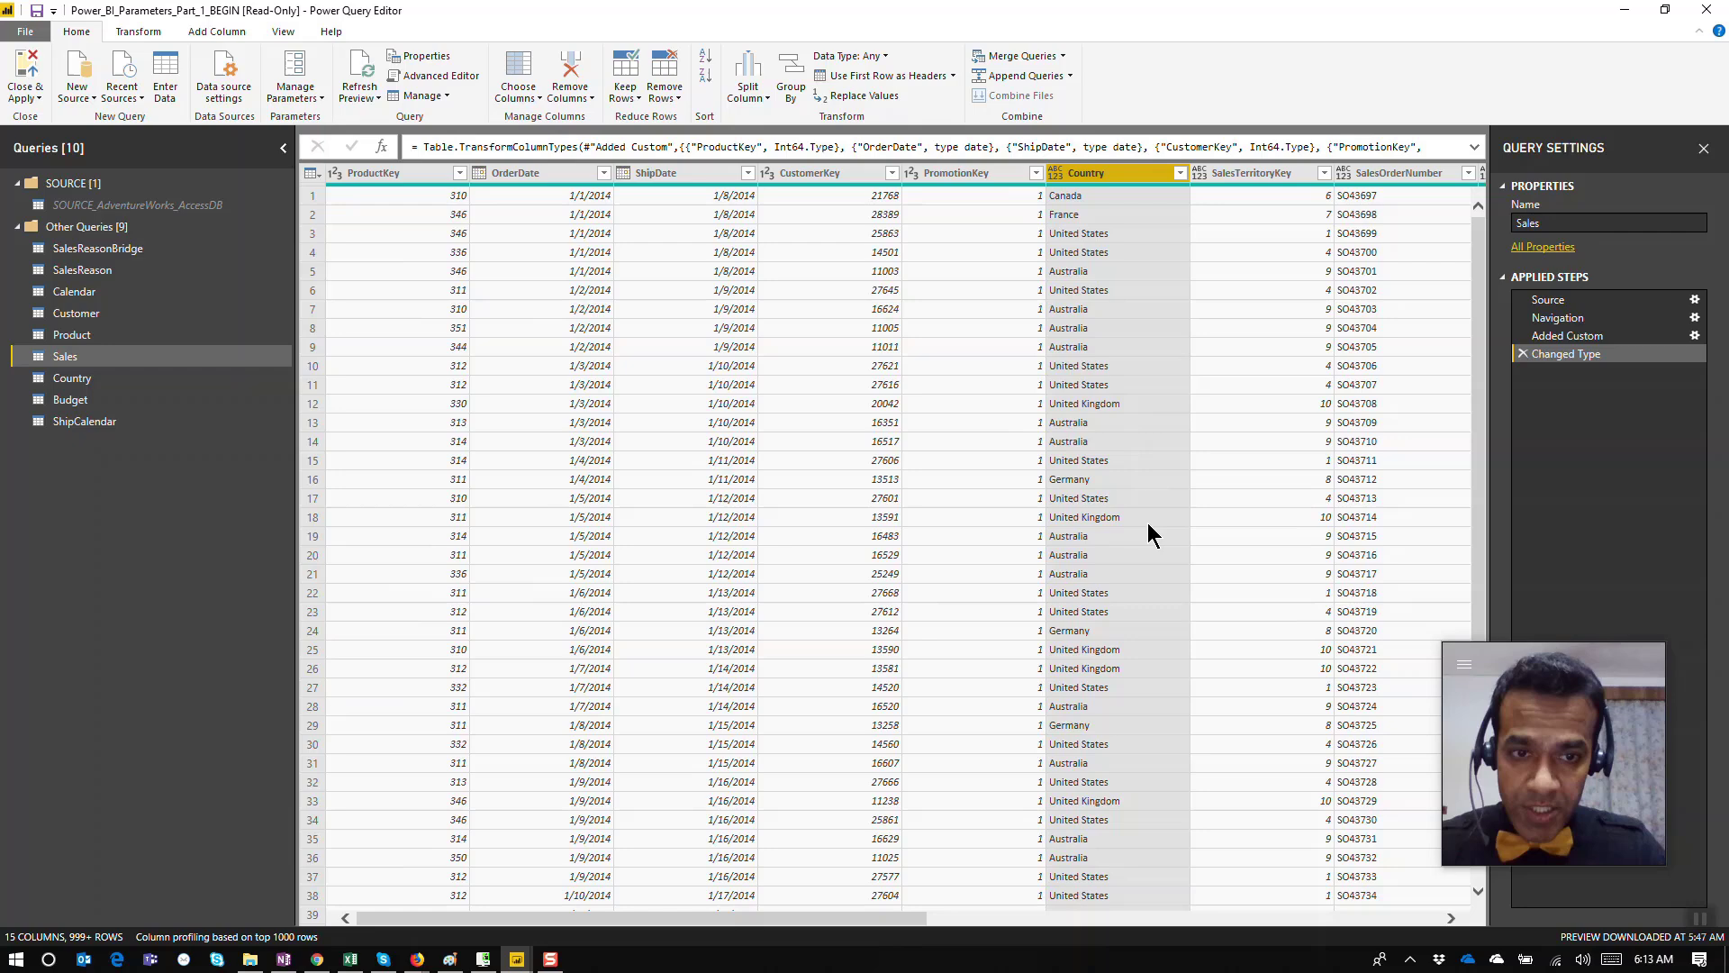
left_click(290, 76)
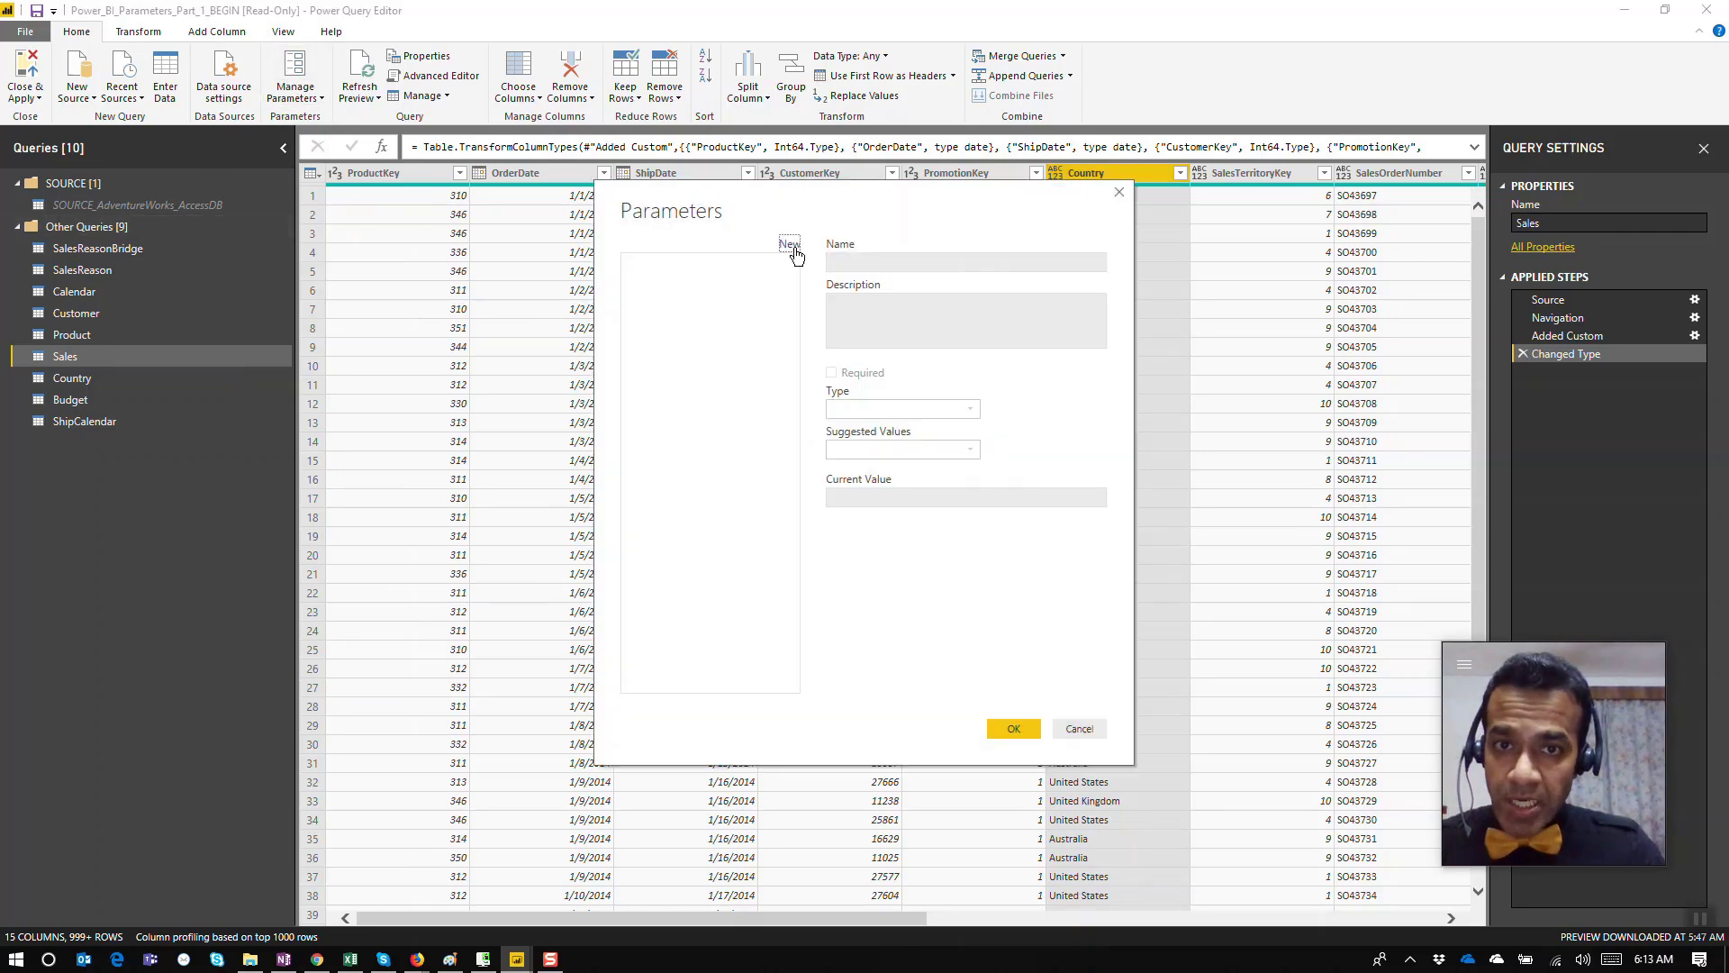
Step: Add a new parameter and name it Selected Country
left_click(798, 252)
double_click(895, 263)
type("Country")
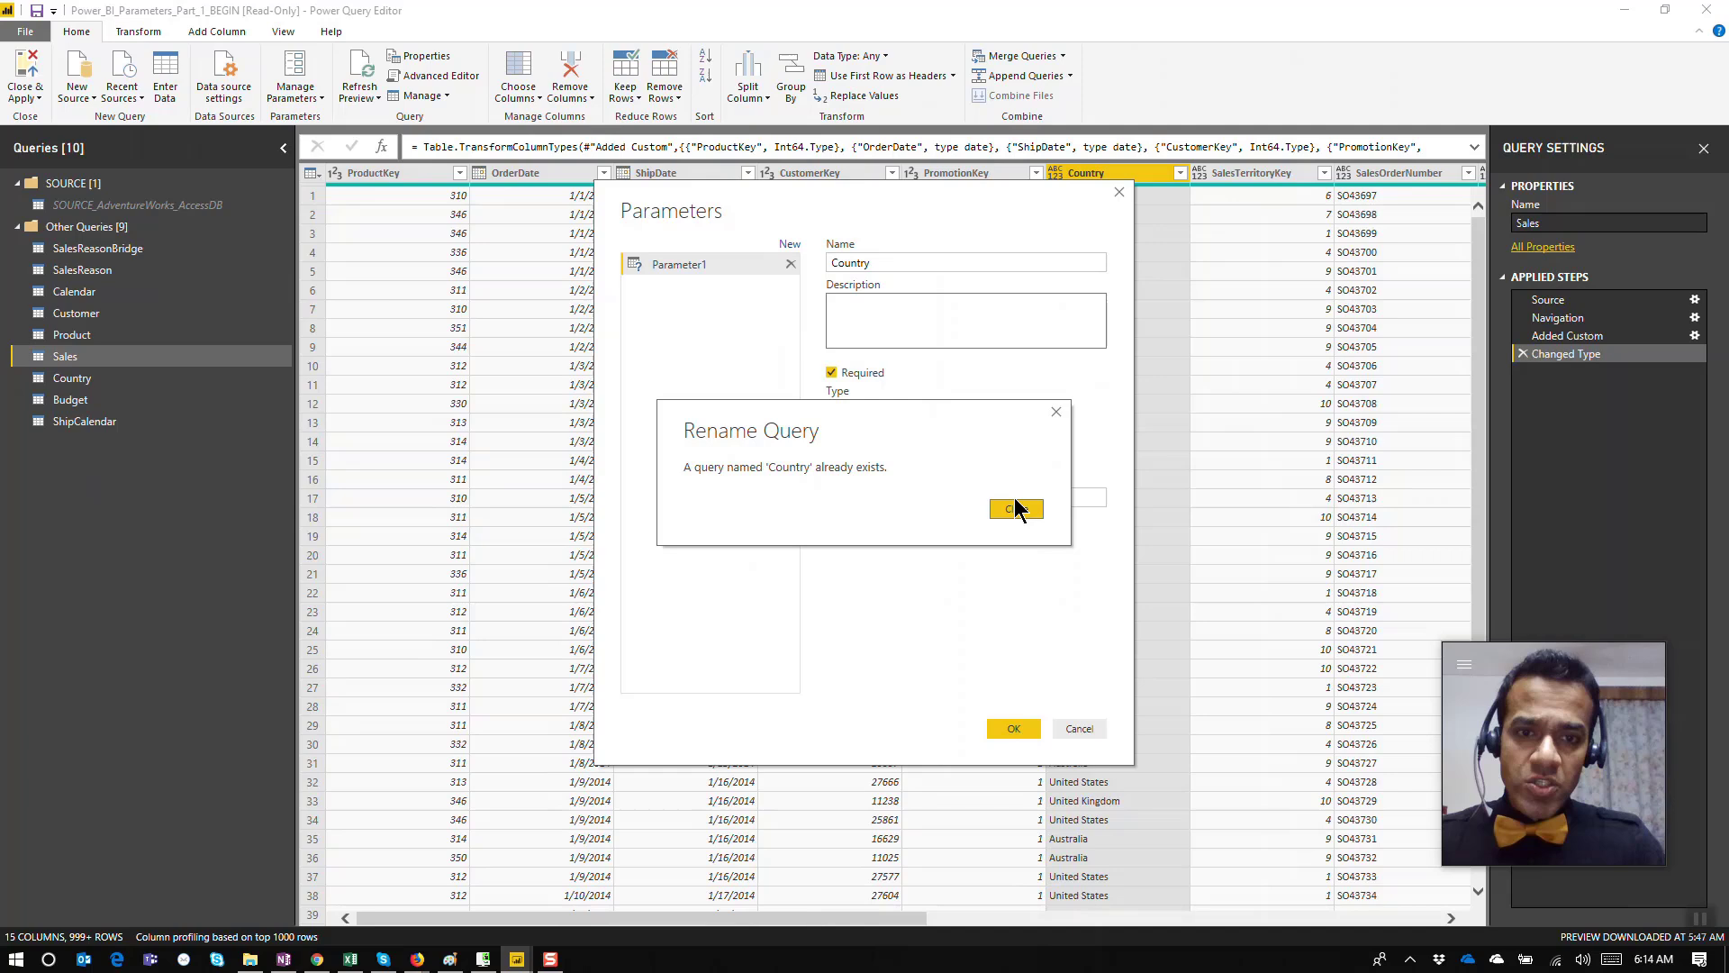
left_click(1016, 509)
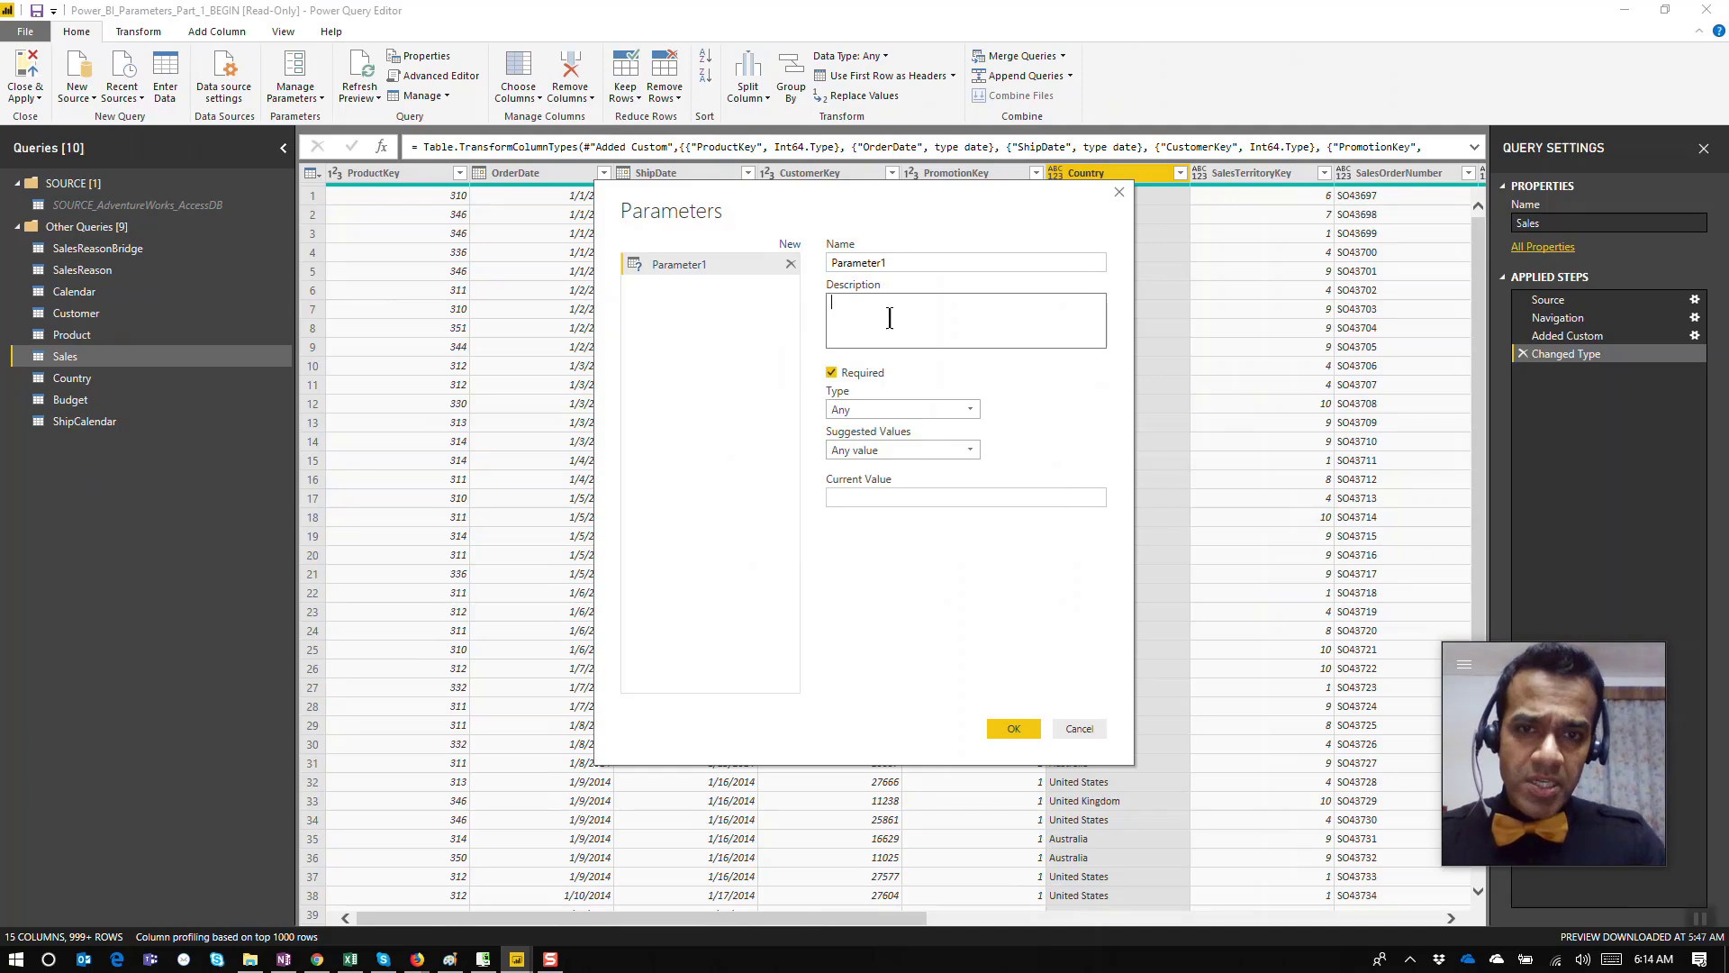
left_click(699, 264)
type("Sele")
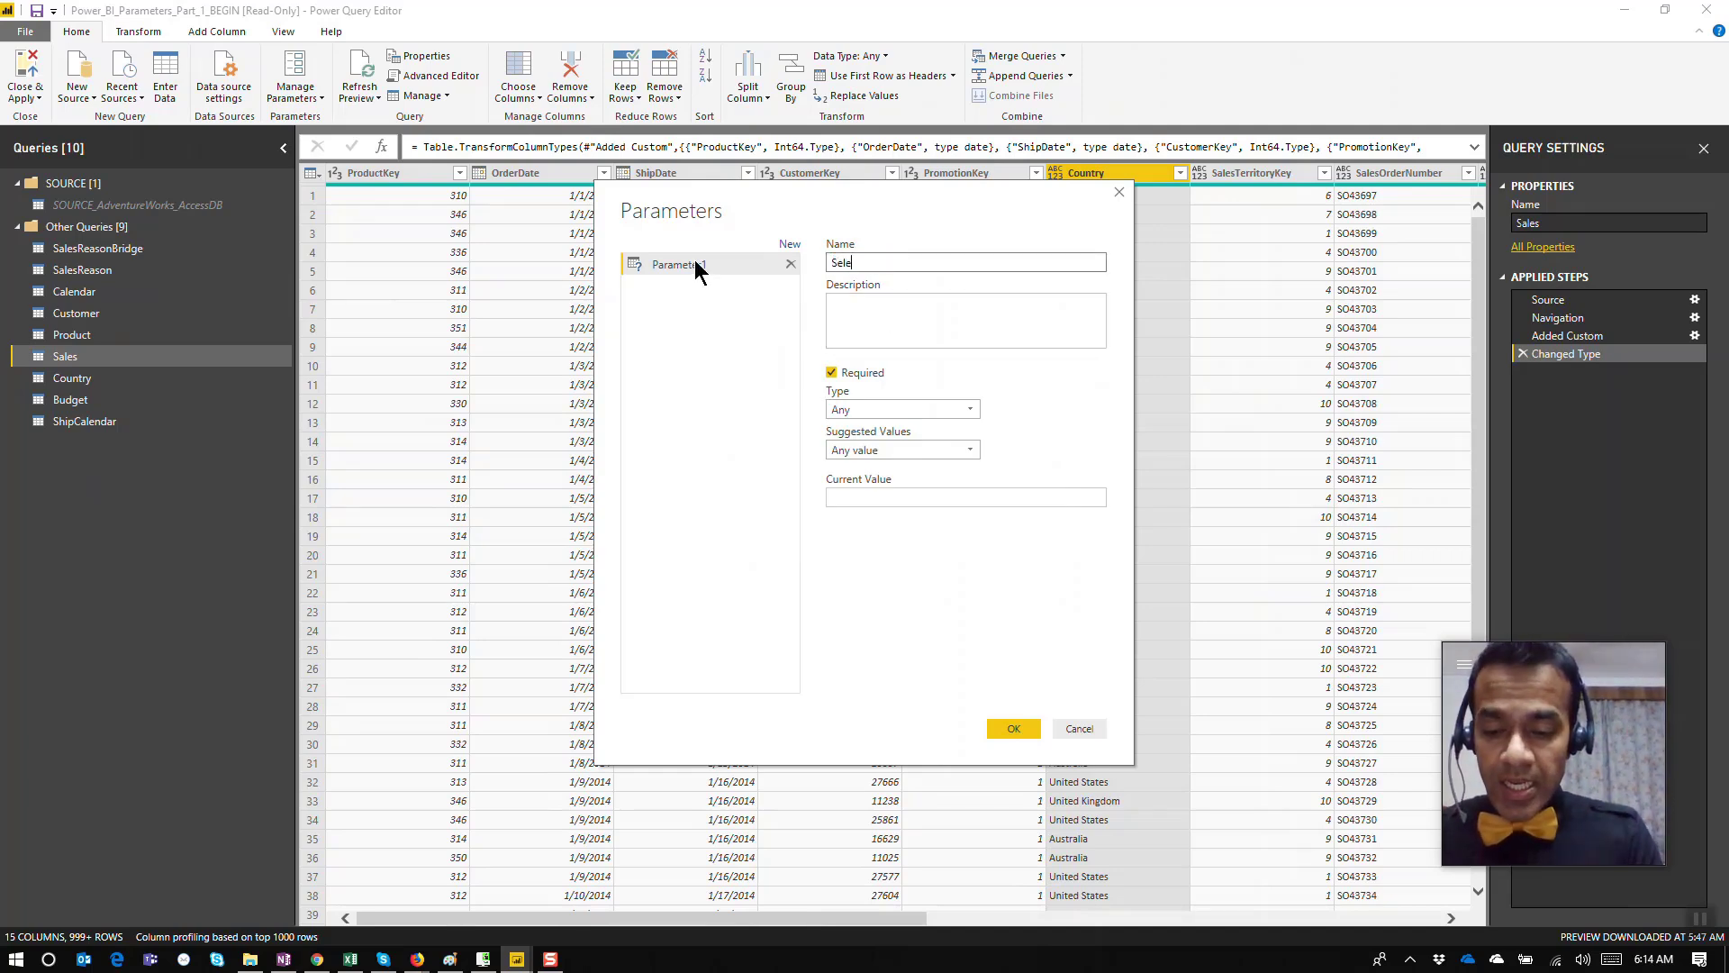
type("cted Country")
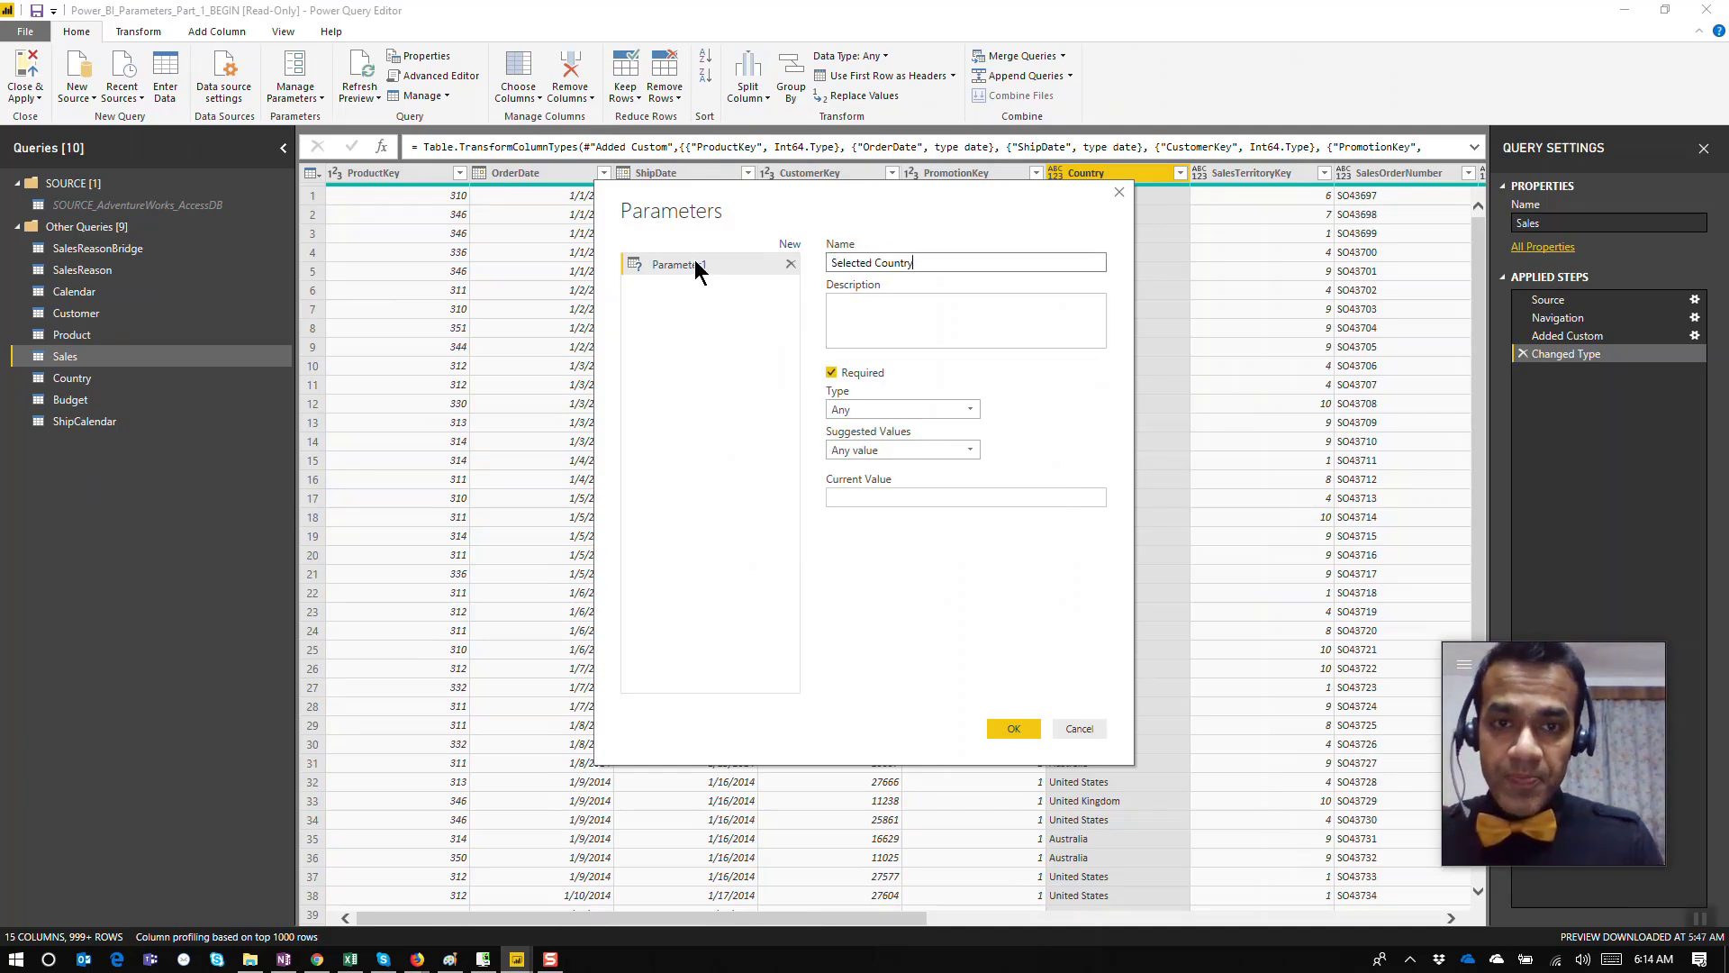
Step: Paste the parameter's description about which country's Sales Data to load and set its type to Text
left_click(852, 305)
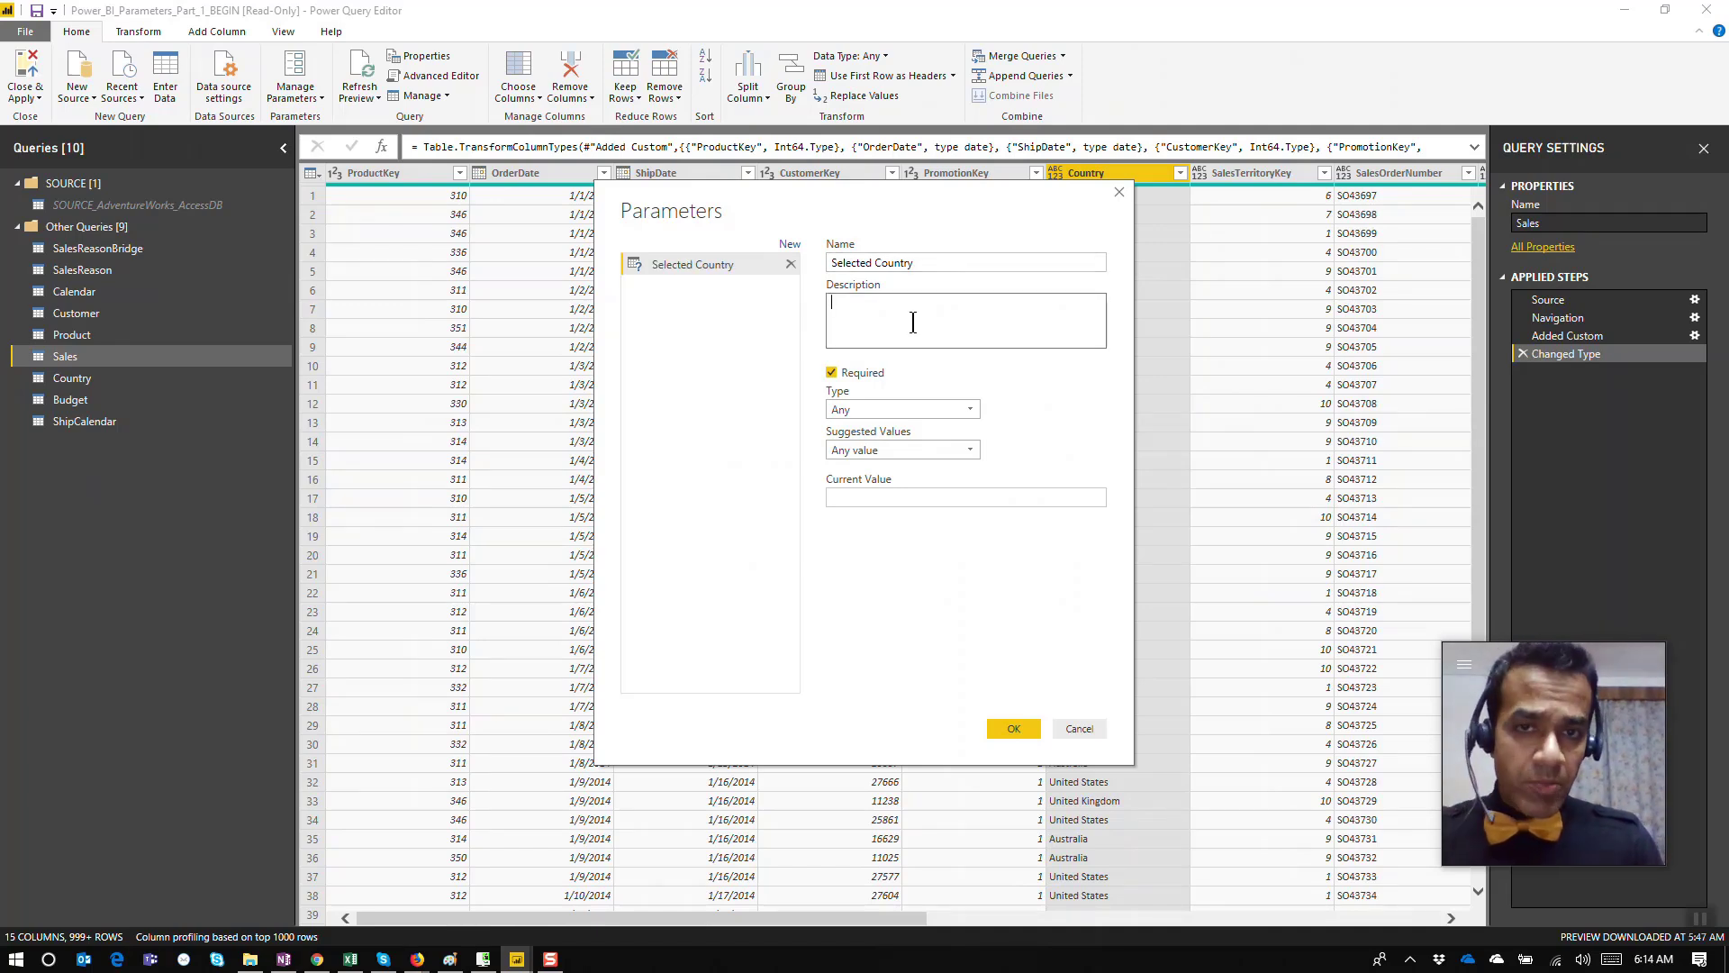
type("Specify the Country for which you would like to load the Sales Data")
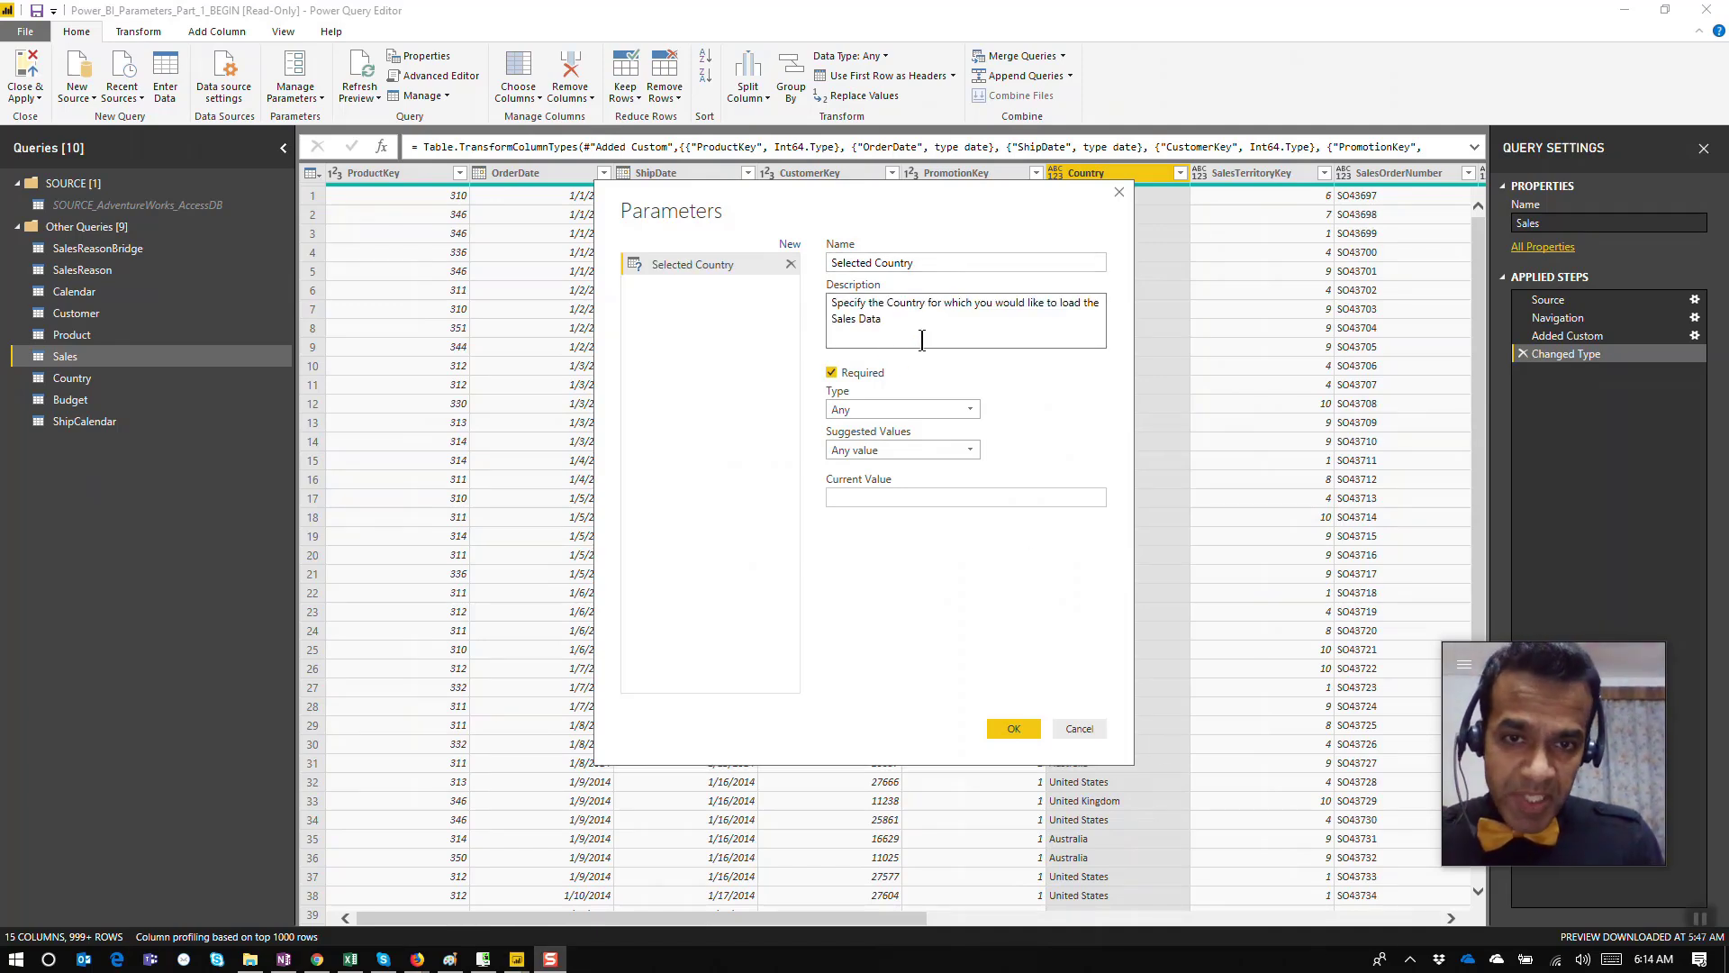
left_click(868, 413)
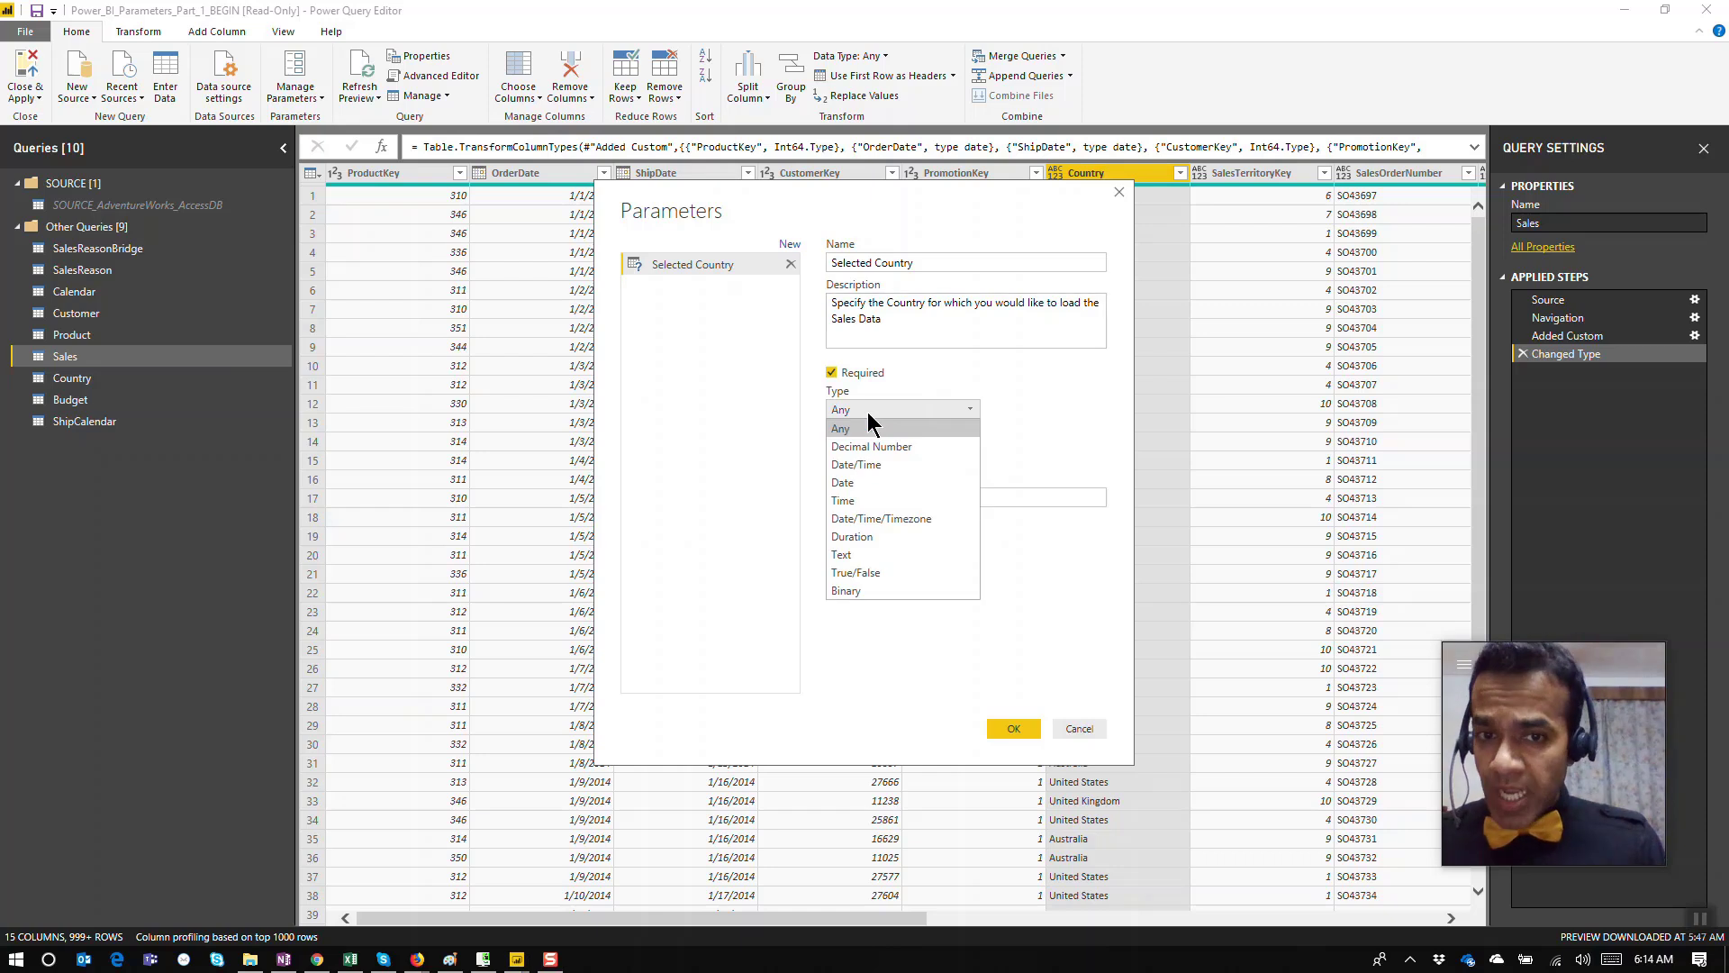
left_click(863, 555)
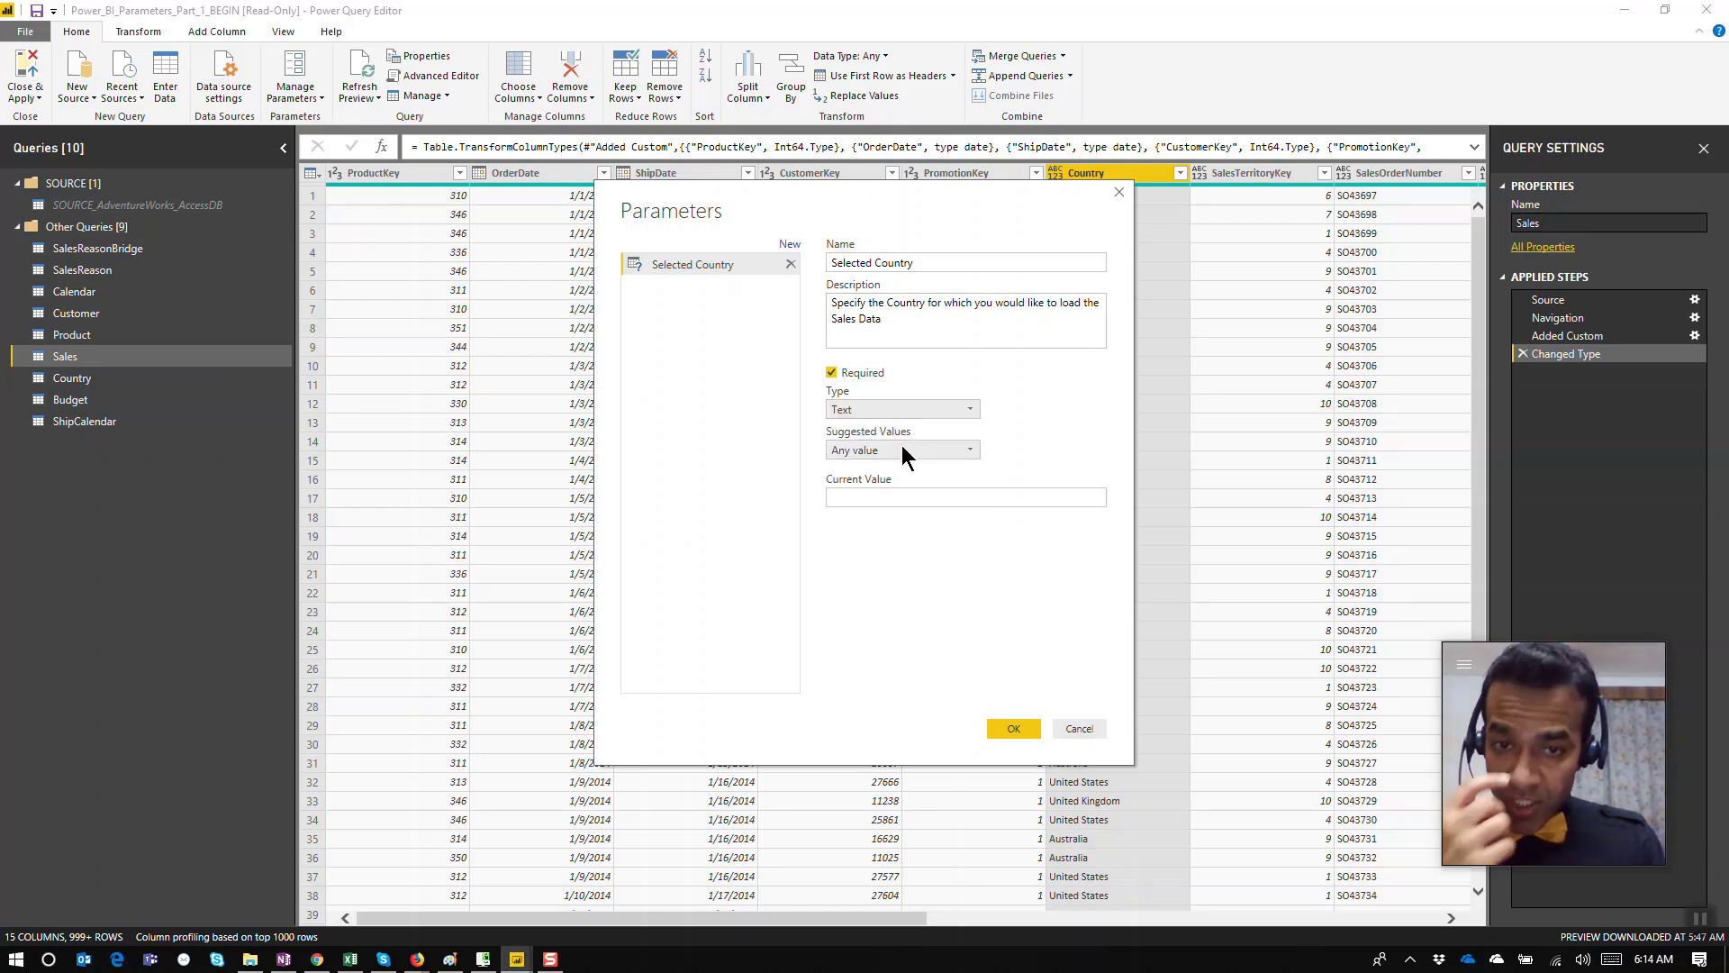
left_click(904, 448)
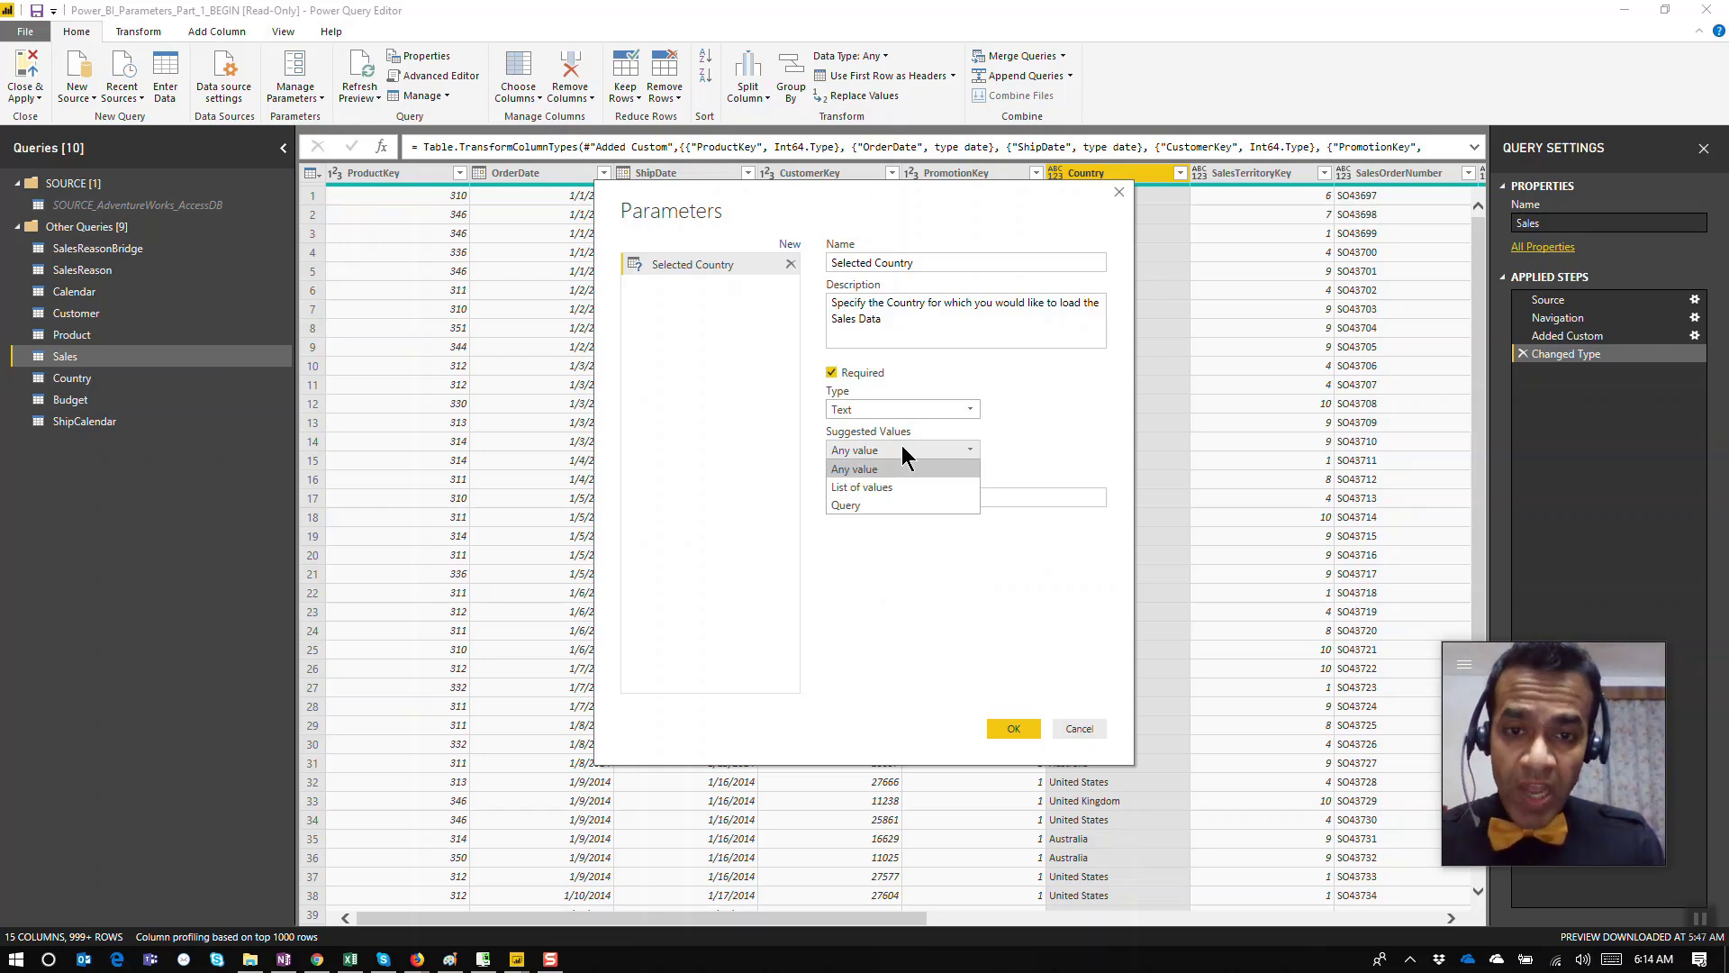
Step: Set Suggested Values to a list of the six countries pasted from the Excel sheet
left_click(871, 488)
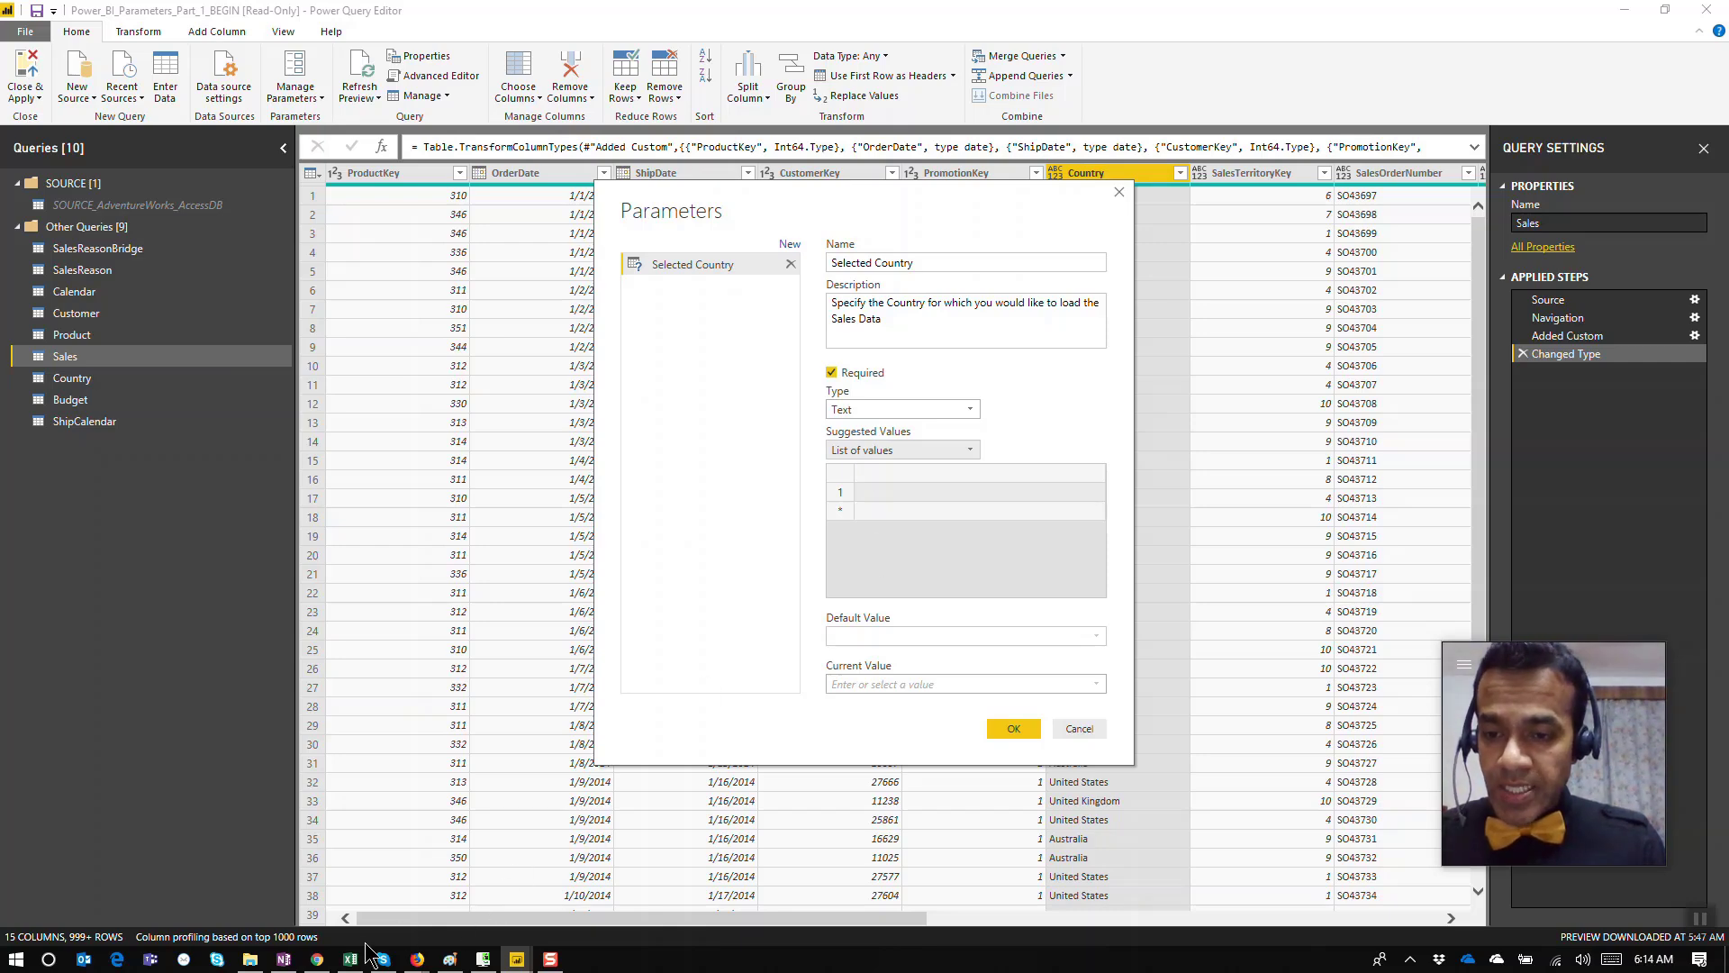
mouse_move(349, 961)
left_click(339, 846)
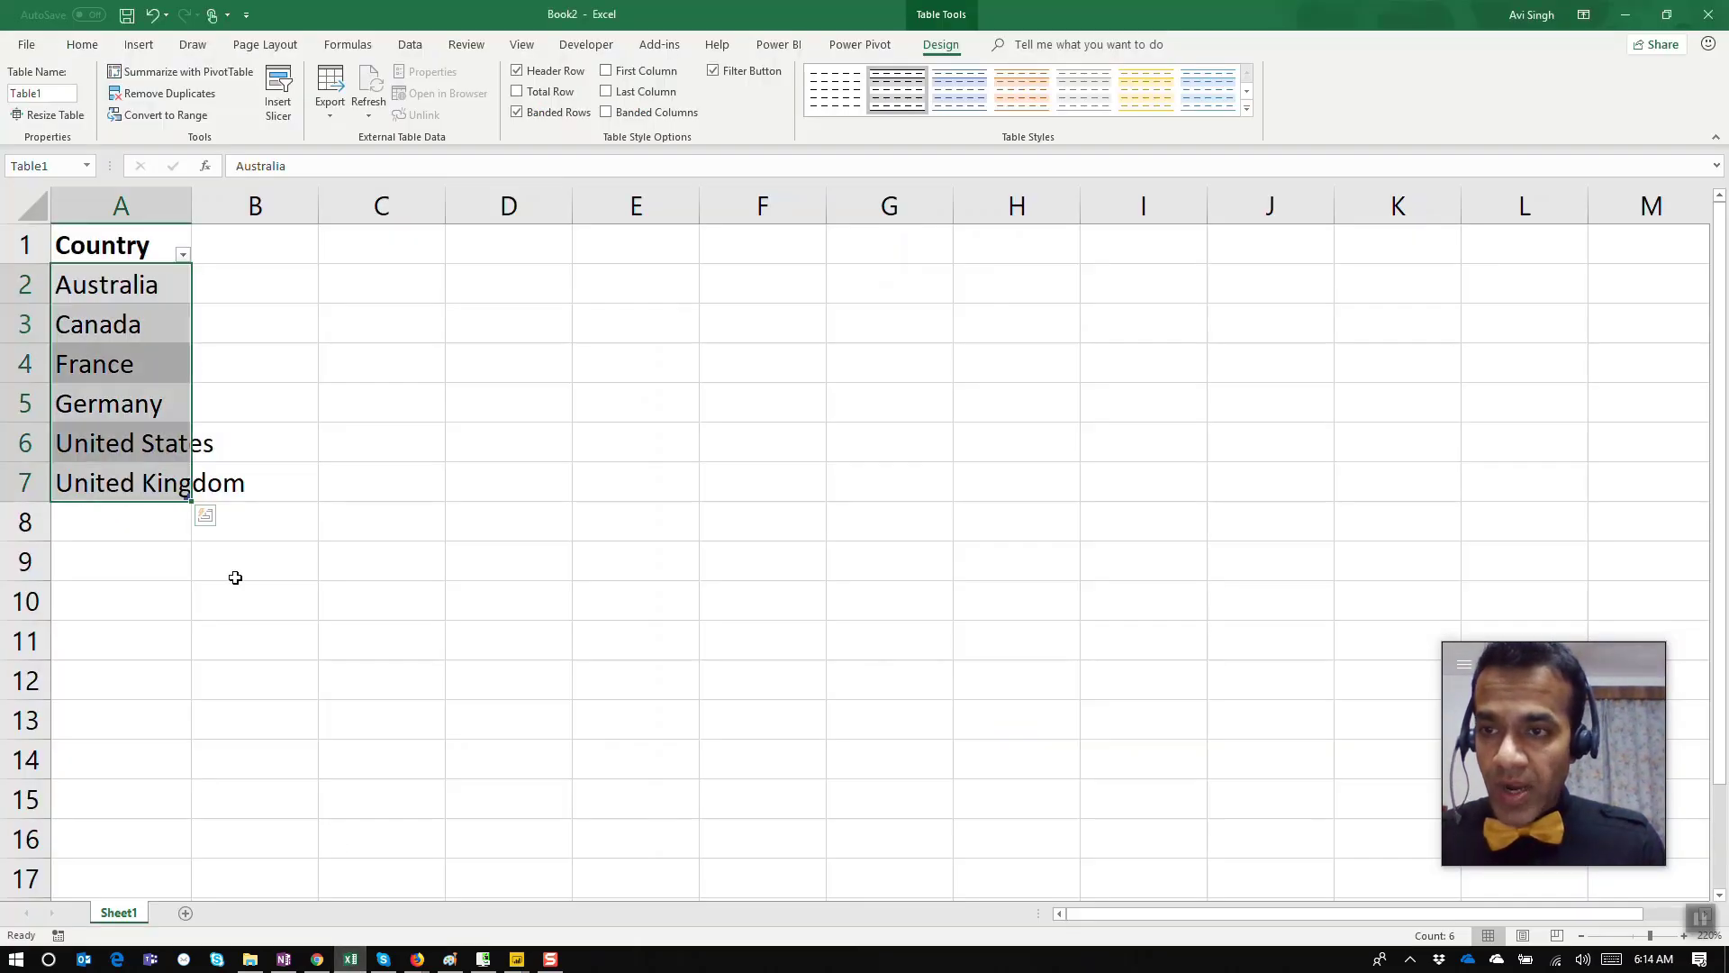
key("alt+Tab")
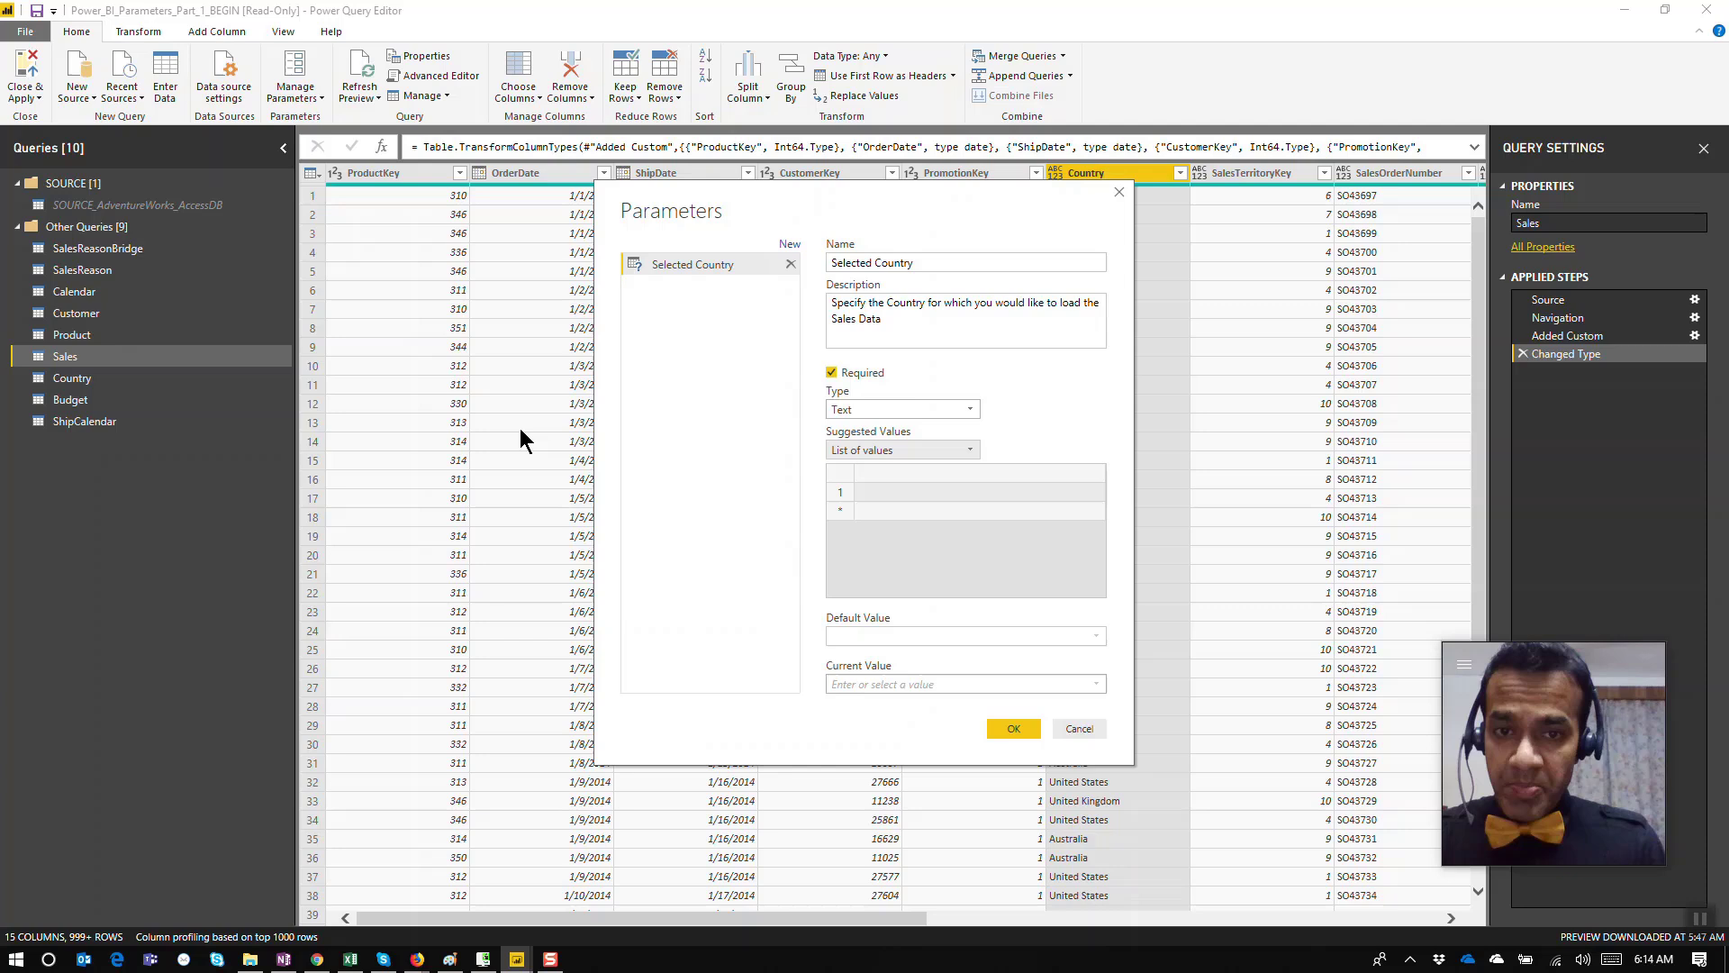
left_click(886, 496)
key("ctrl+v")
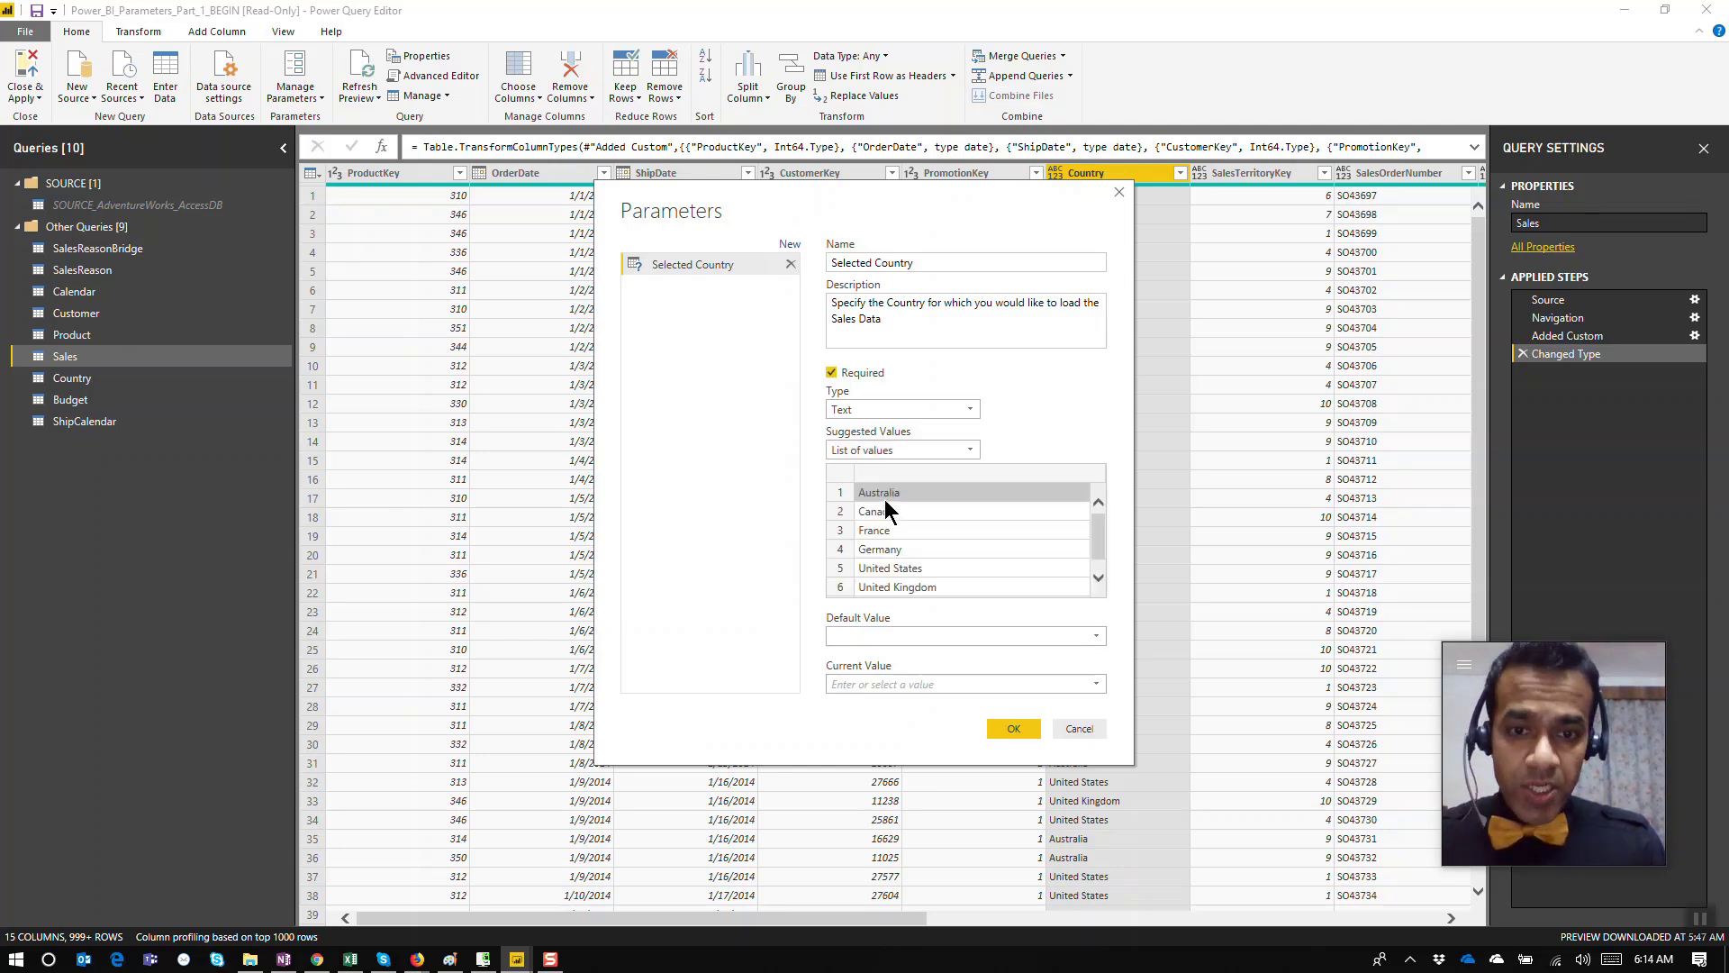
left_click_drag(1092, 545, 1101, 566)
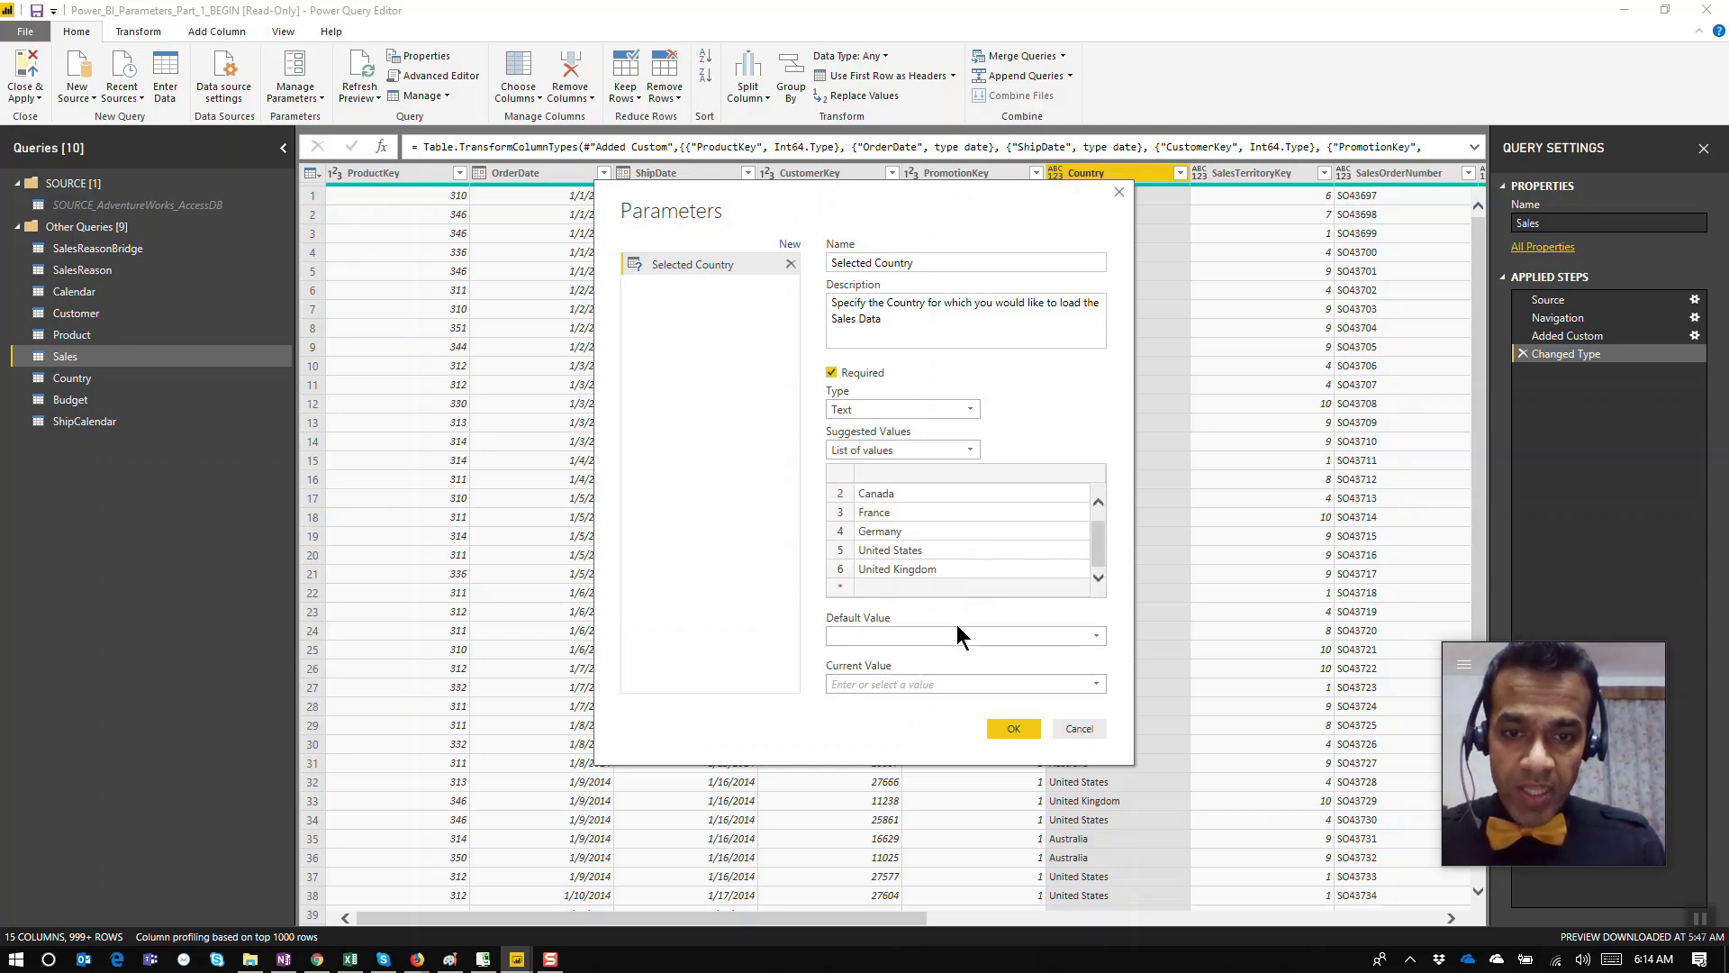
left_click(928, 450)
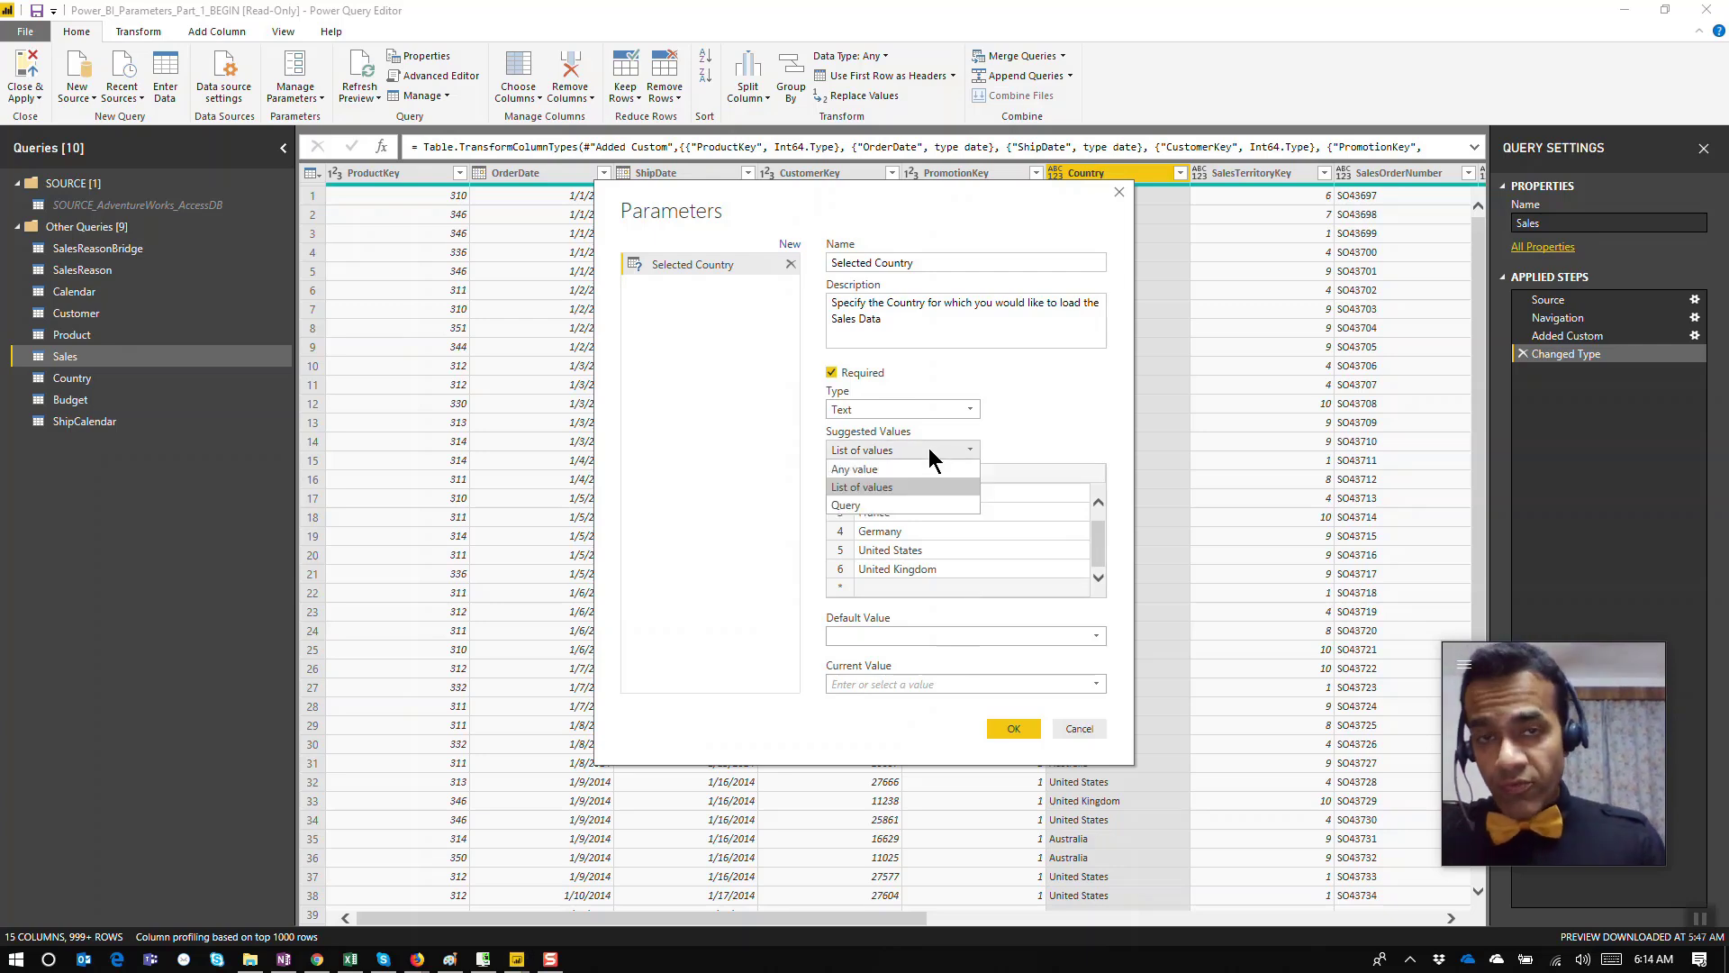
left_click(930, 449)
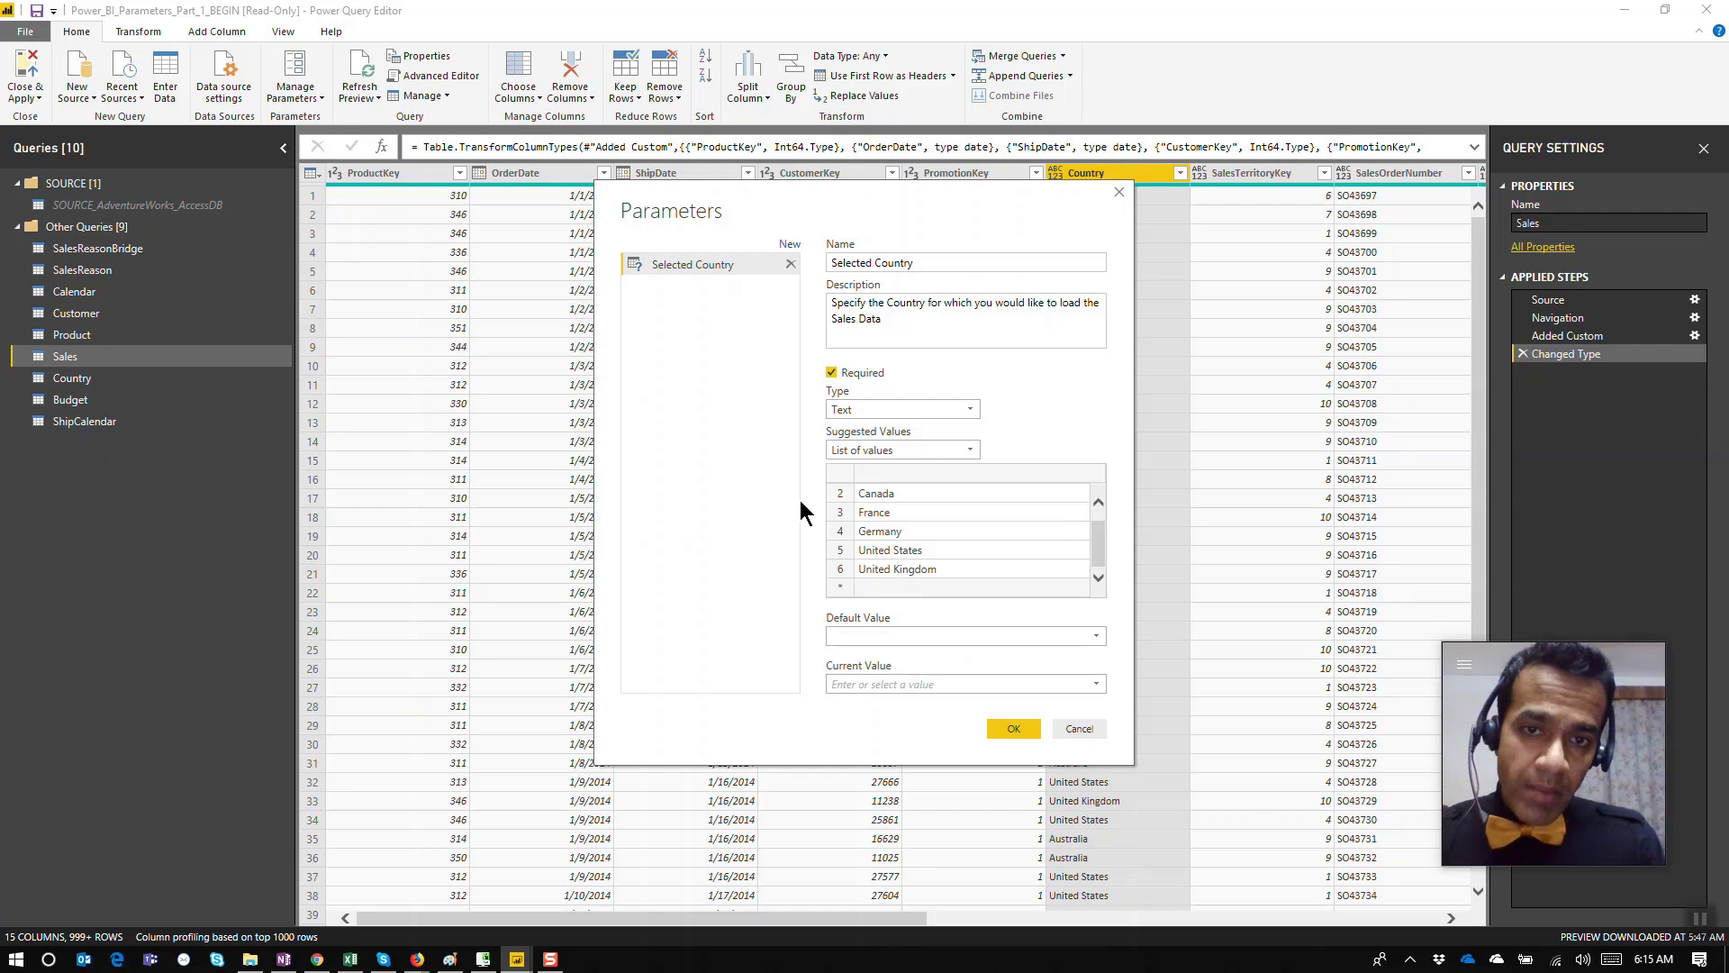
Step: Set the current value to United States and create the parameter
left_click(1023, 729)
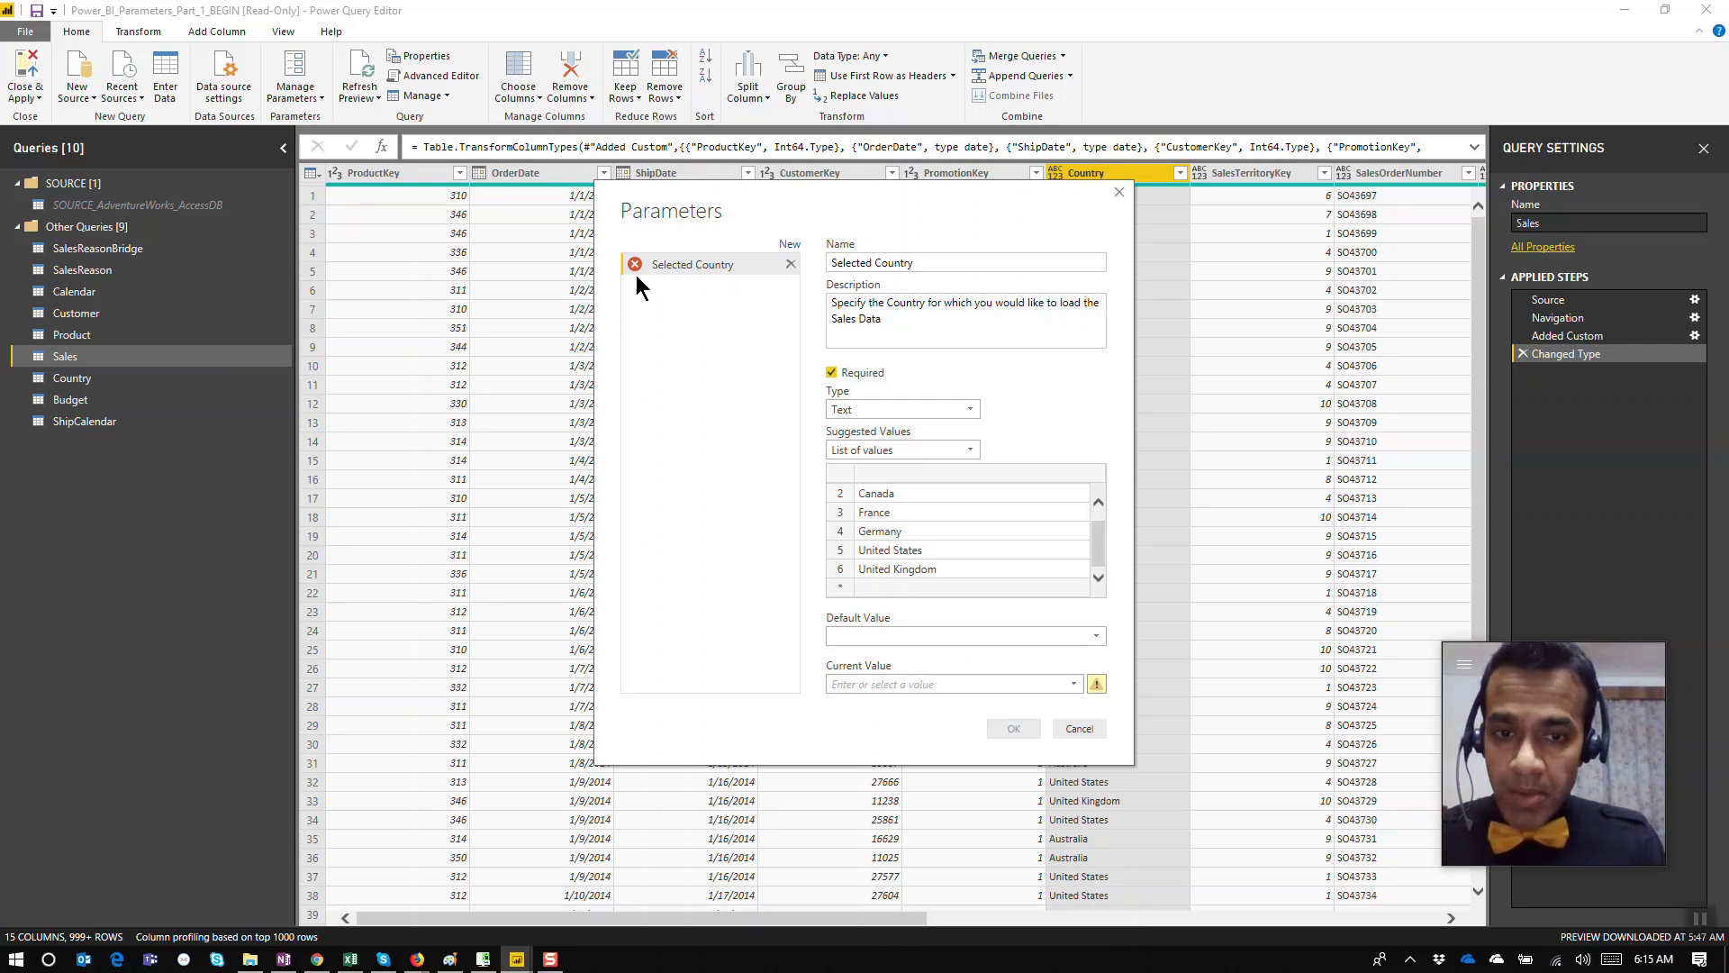
left_click(1075, 685)
left_click(901, 775)
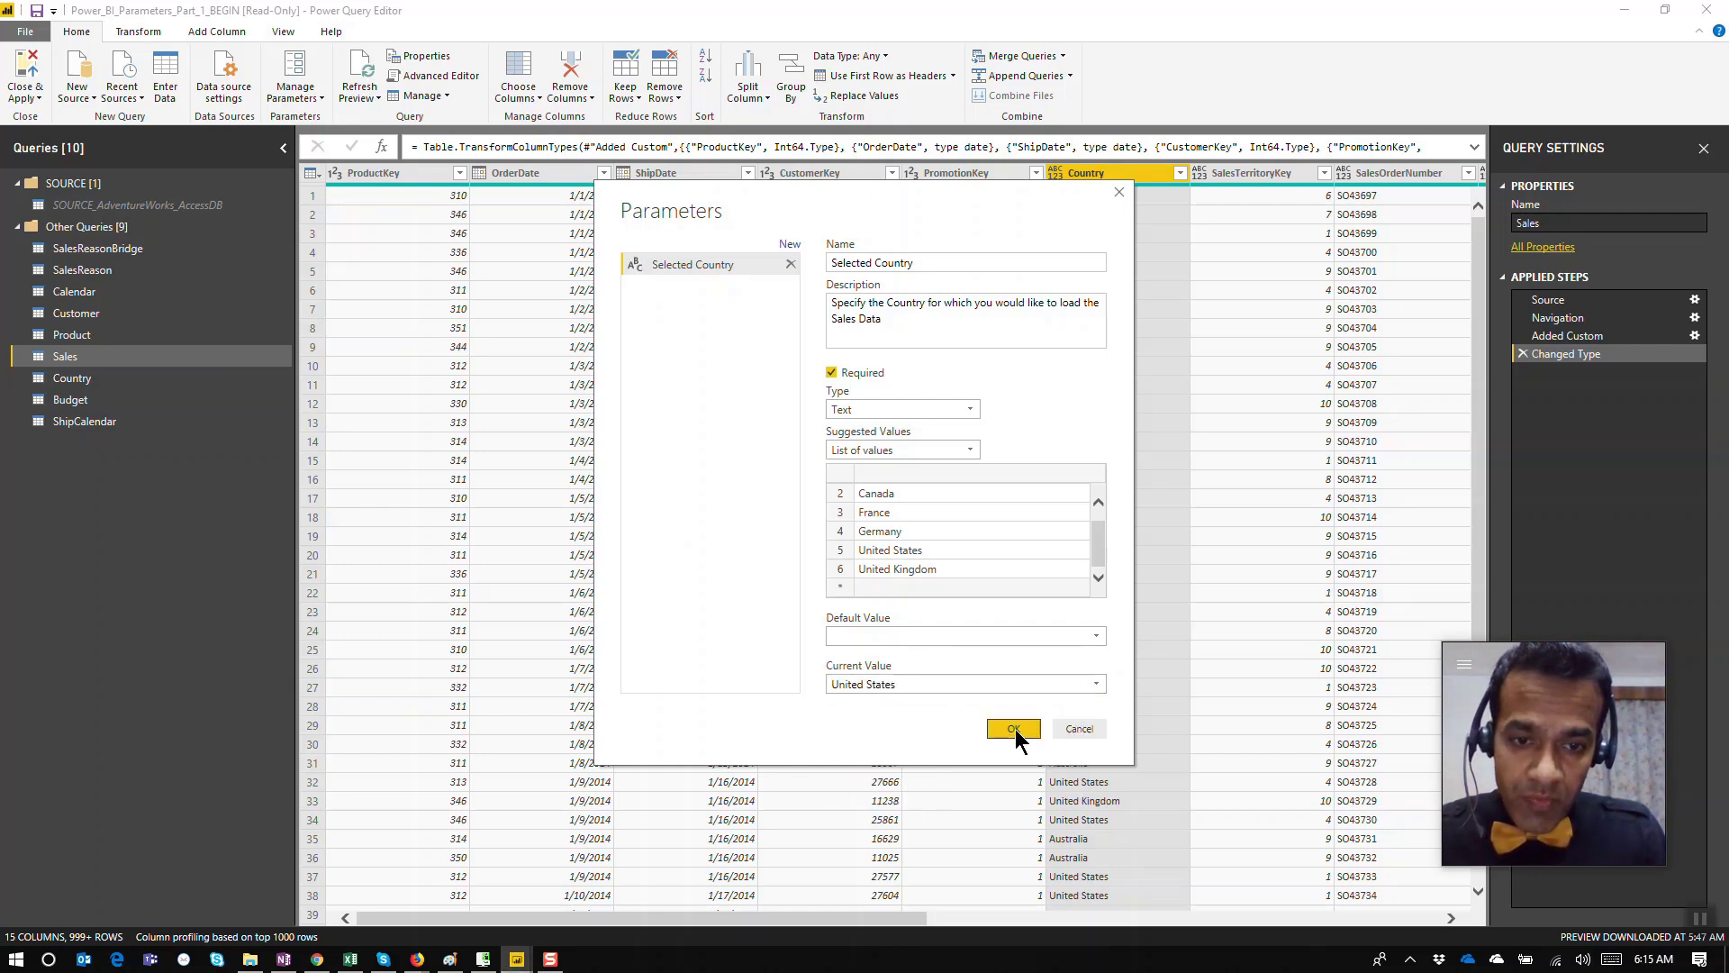
left_click(1014, 730)
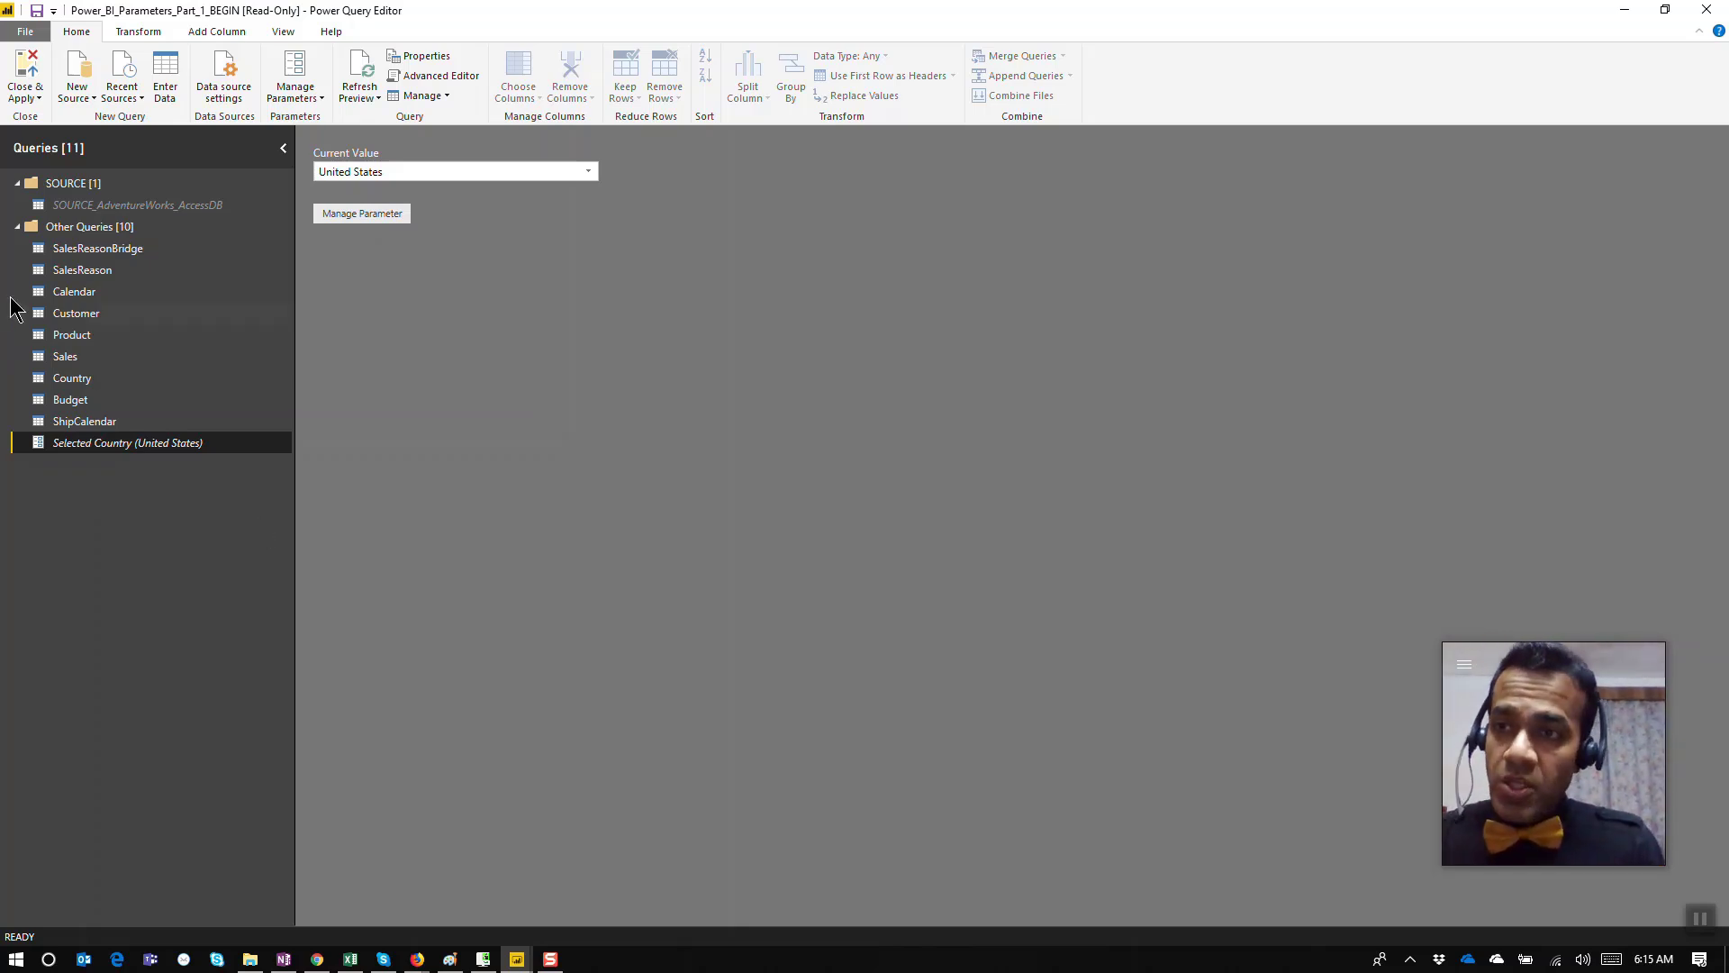
Step: Close & Apply the query changes and switch back to the report window
left_click(32, 82)
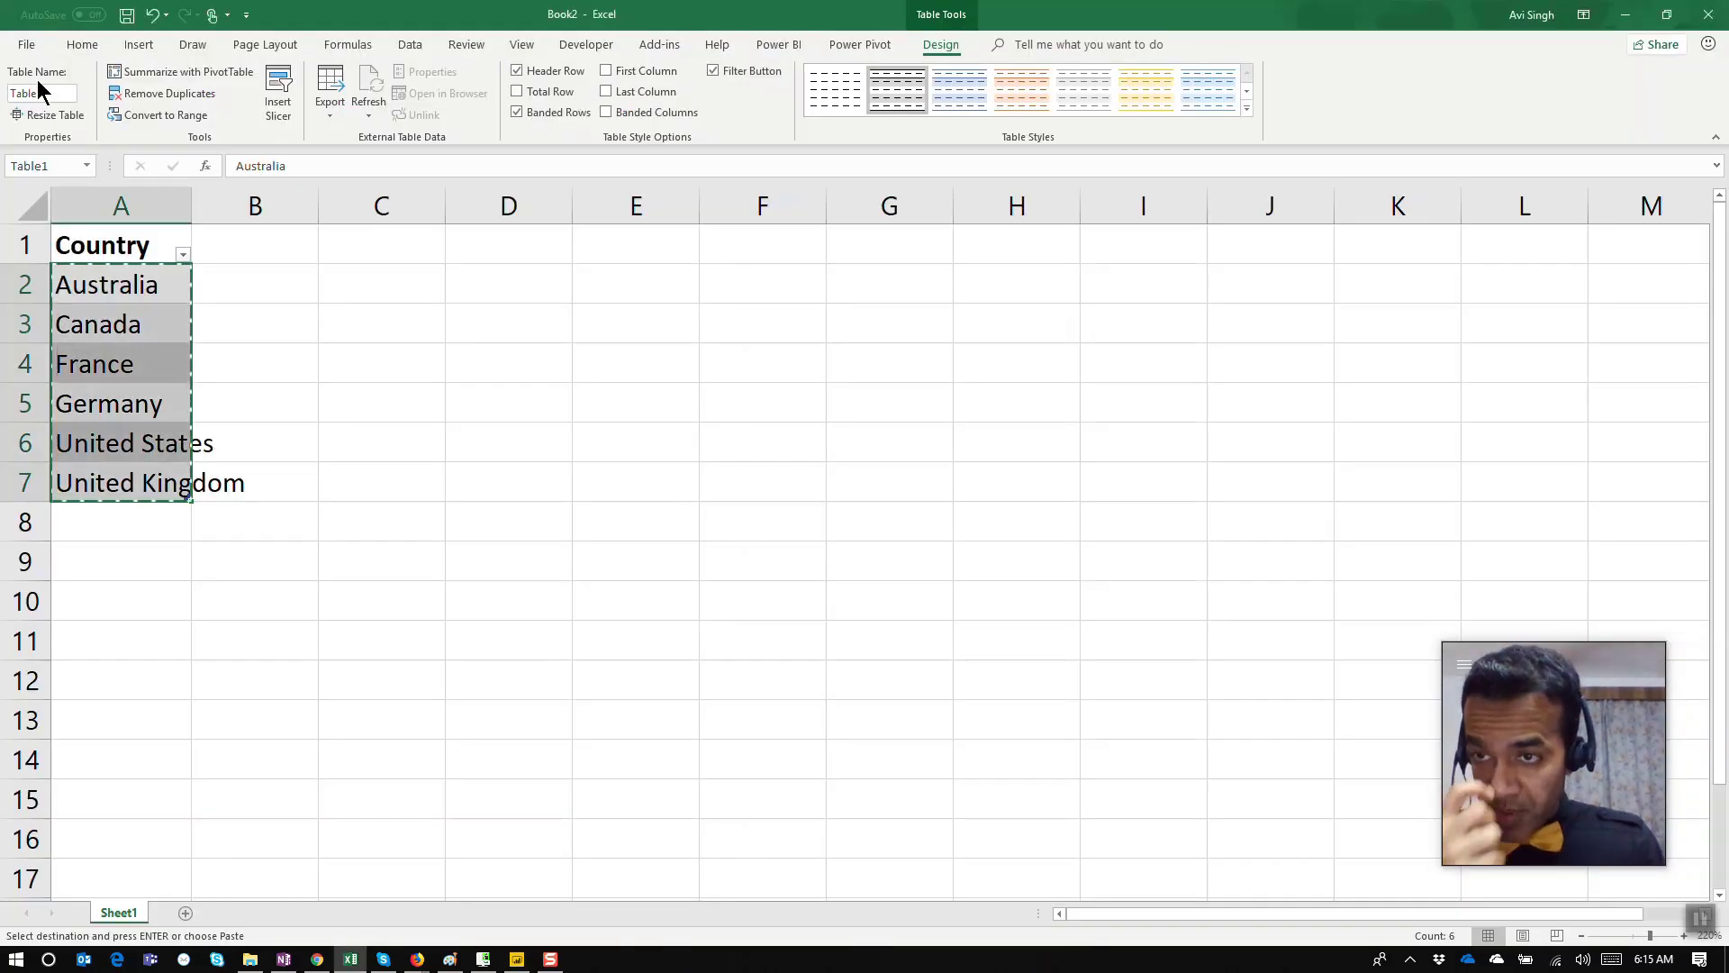
left_click(517, 959)
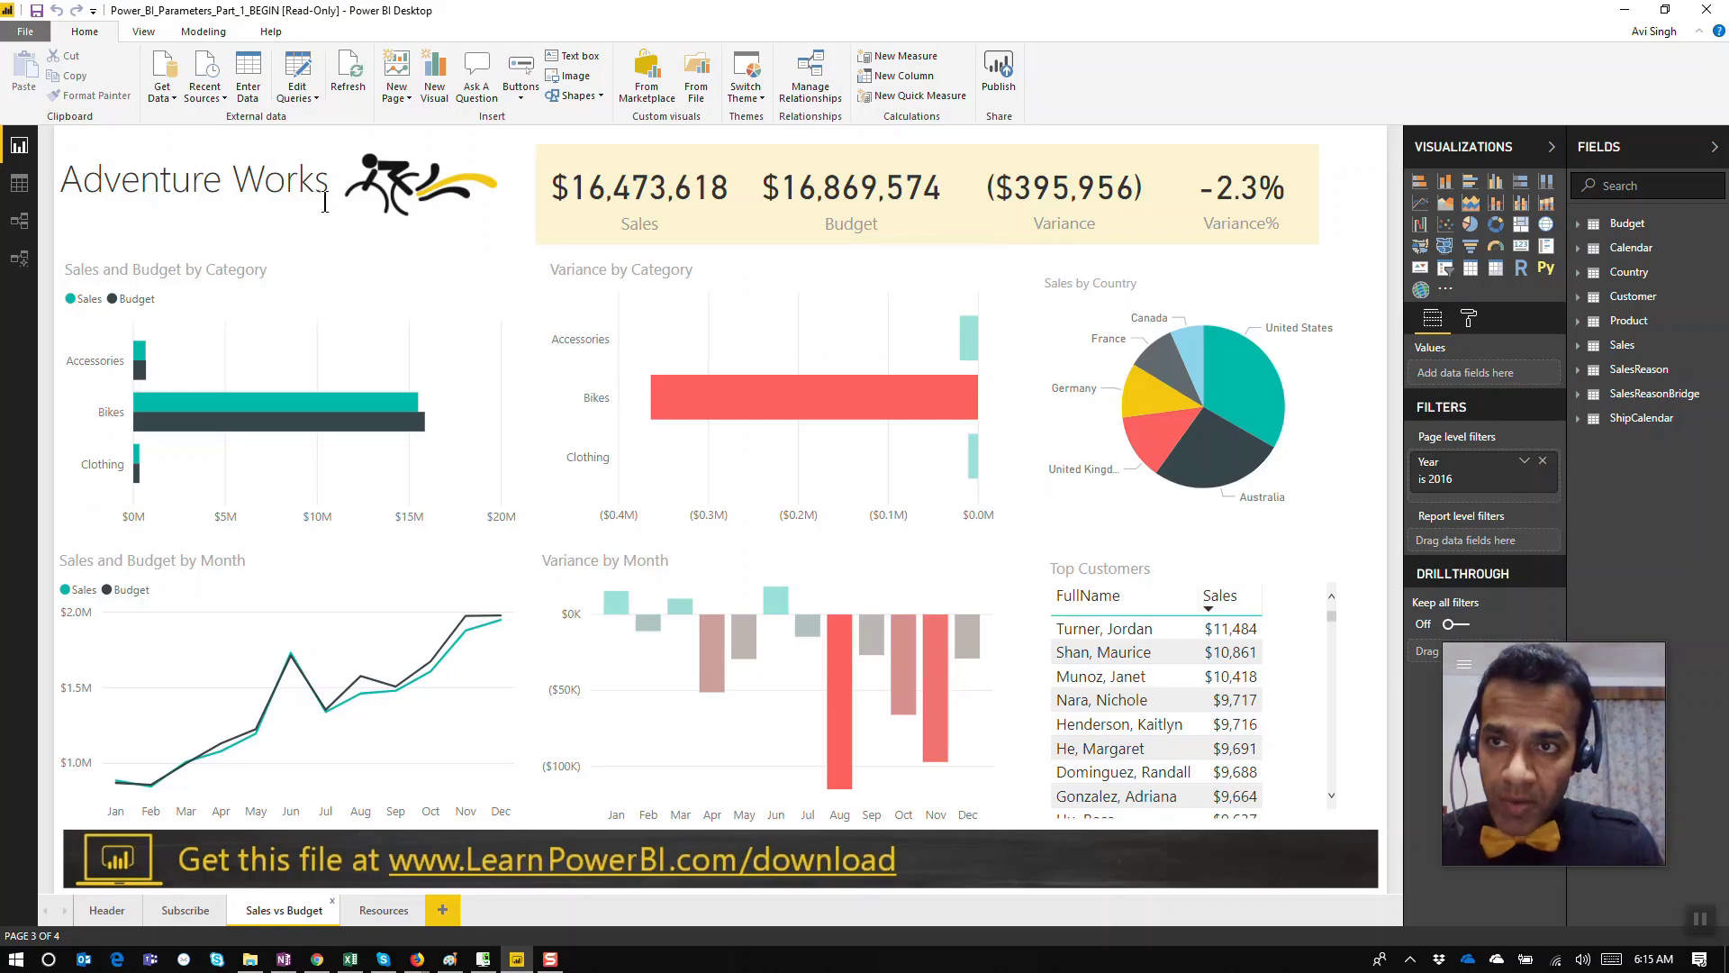
Step: Change the Selected Country parameter from United States to Australia via Edit Parameters
left_click(309, 101)
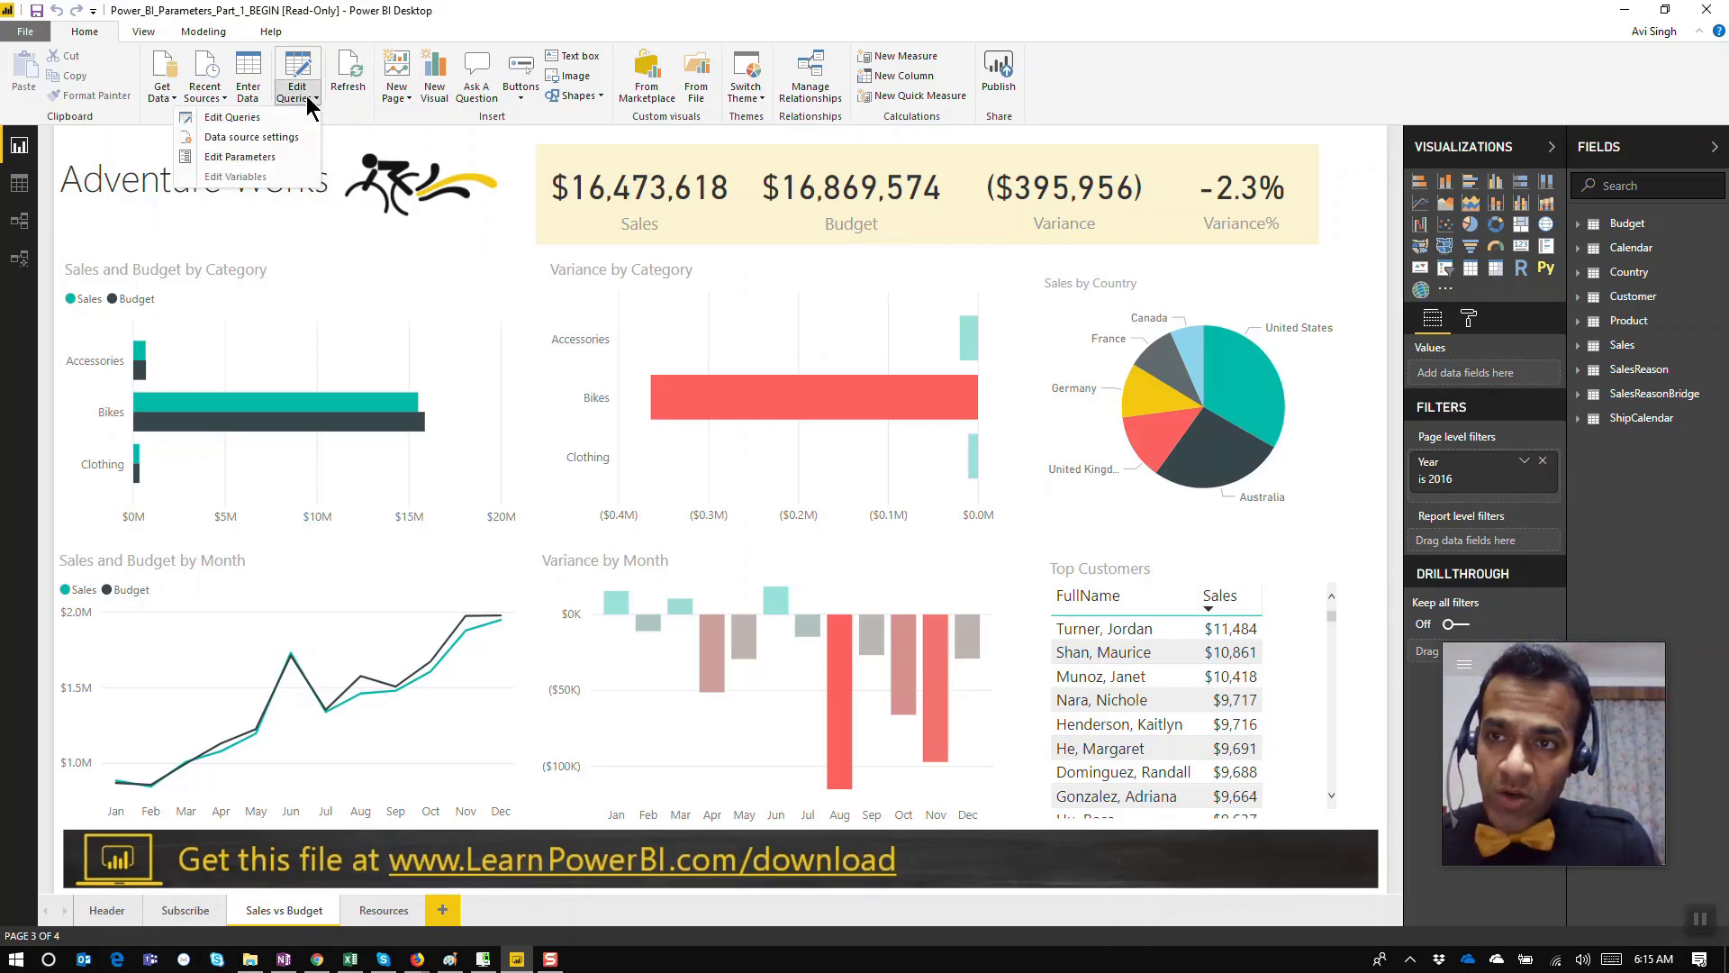
left_click(448, 36)
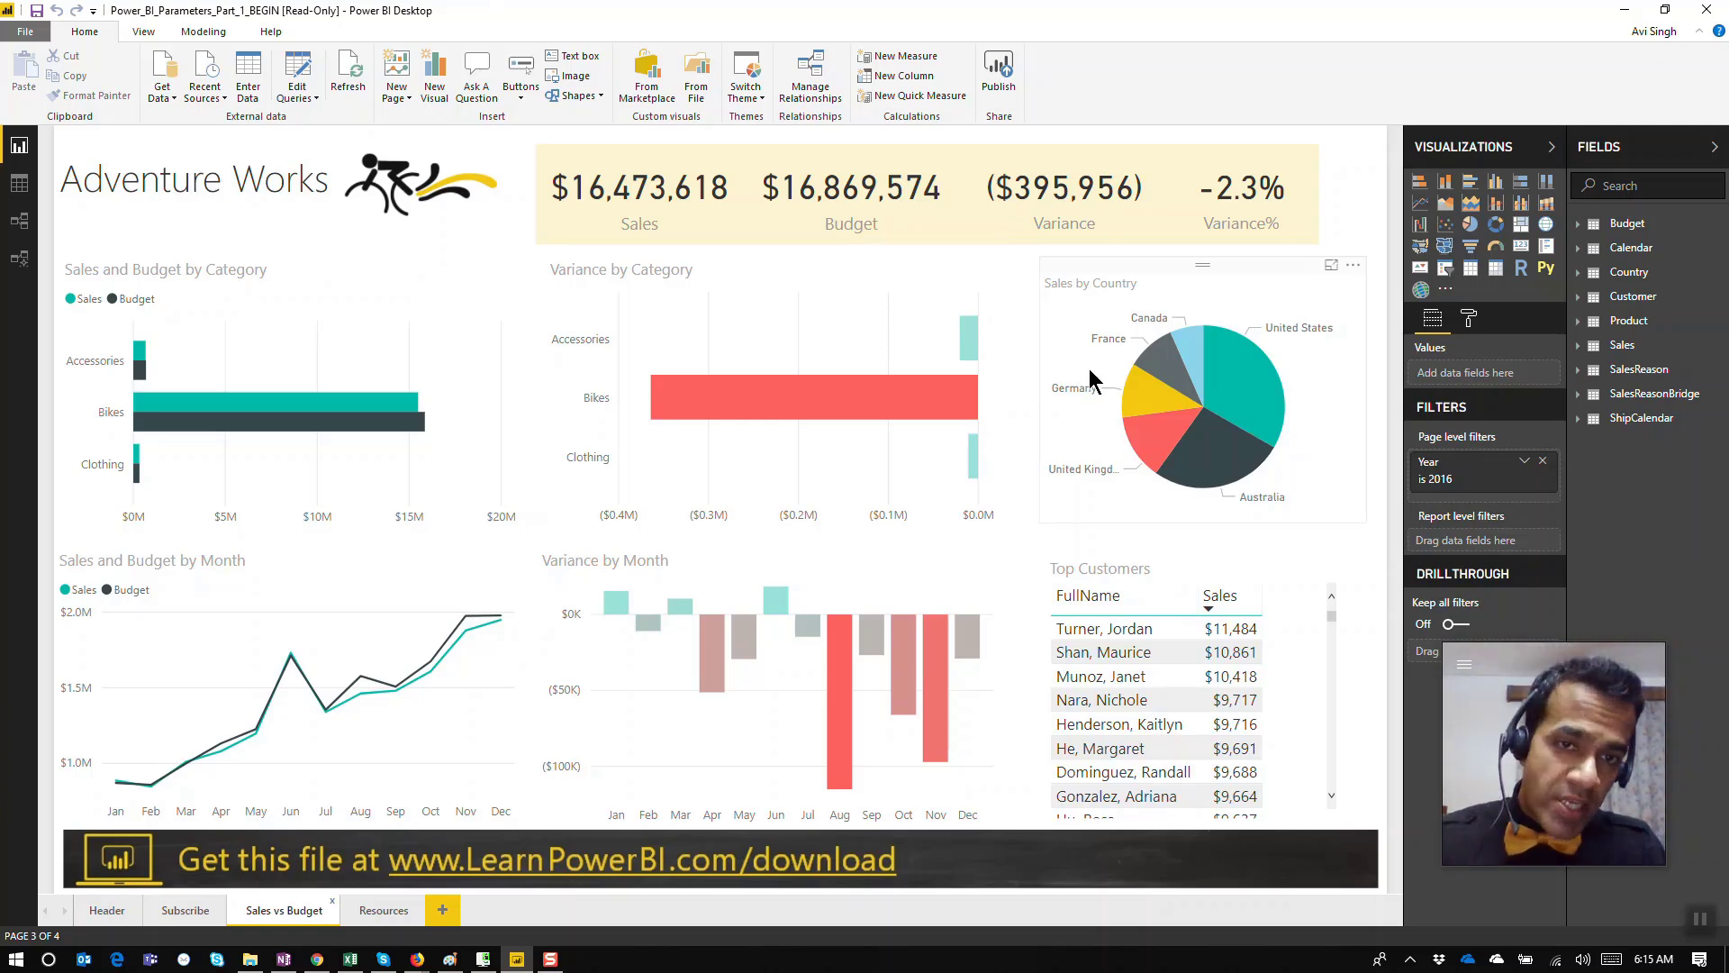
left_click(298, 94)
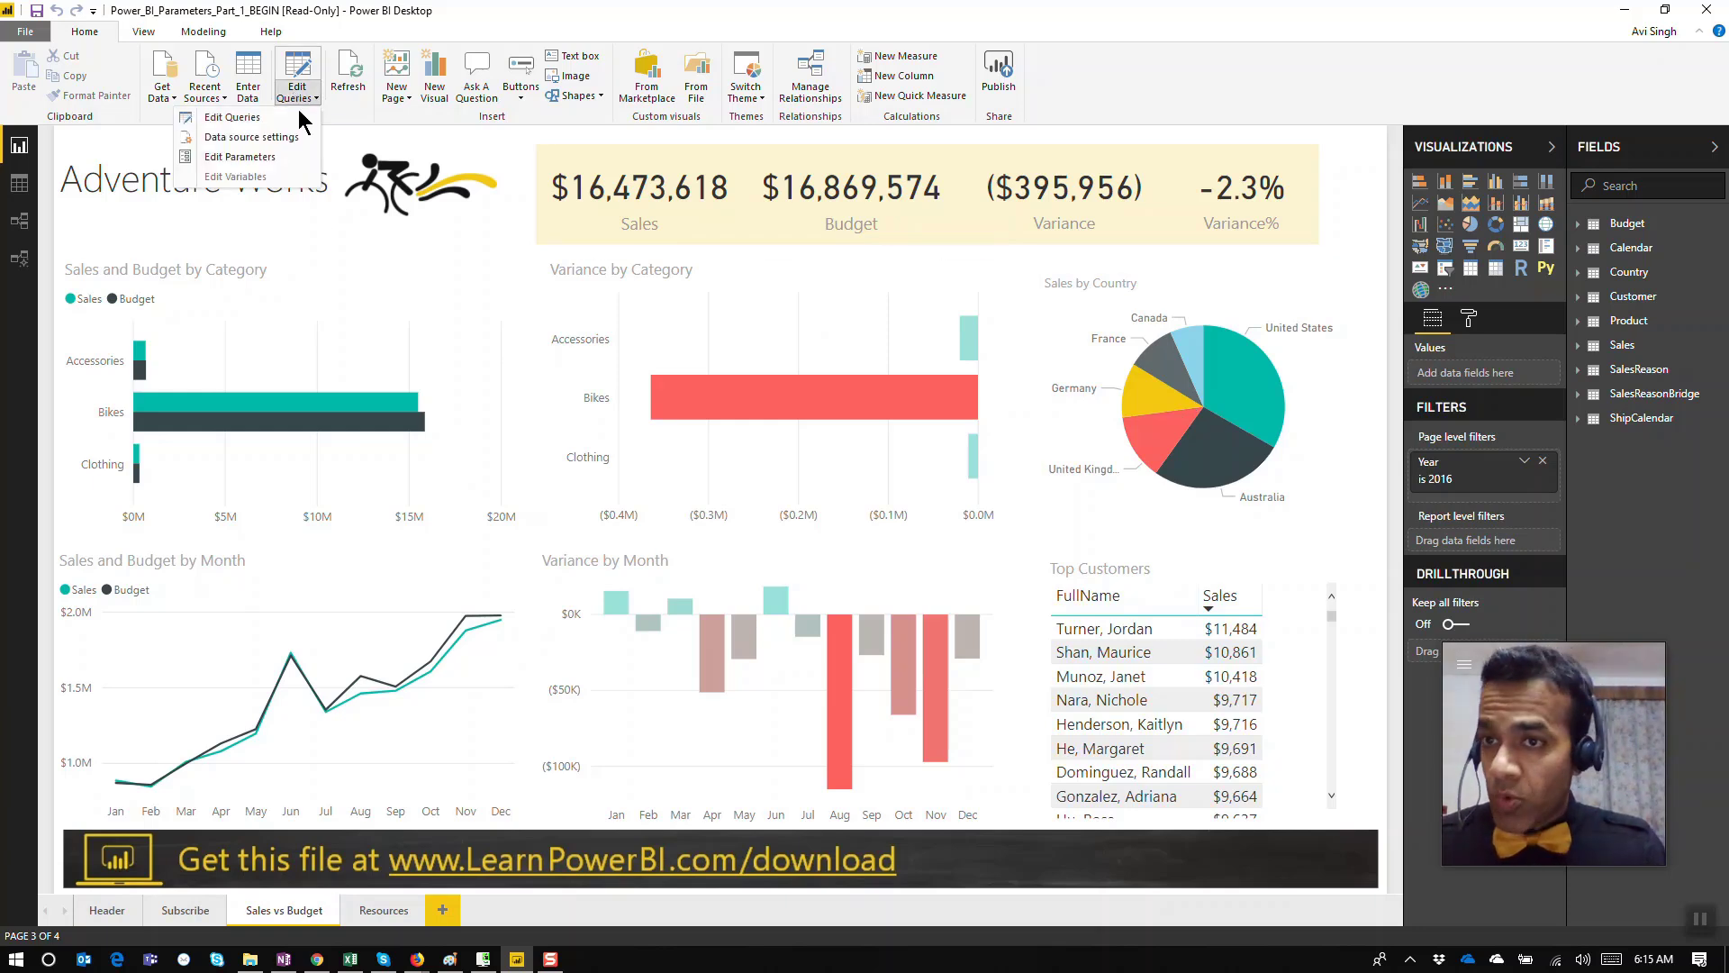
left_click(257, 169)
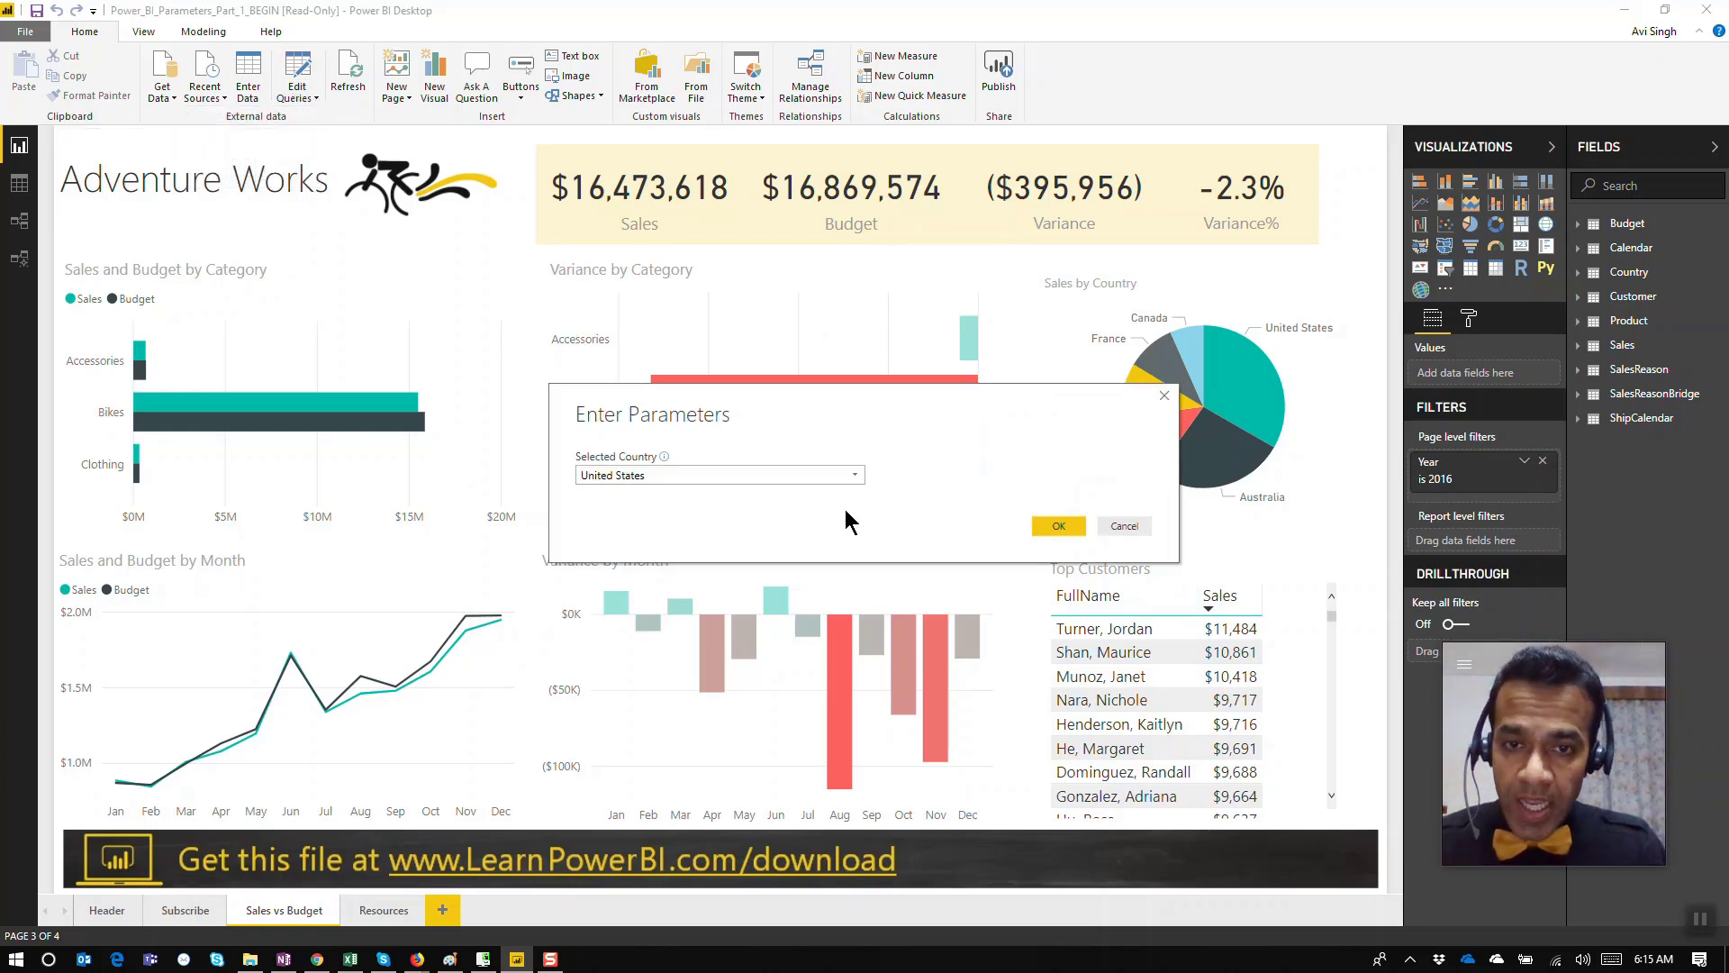
left_click(850, 475)
left_click(749, 501)
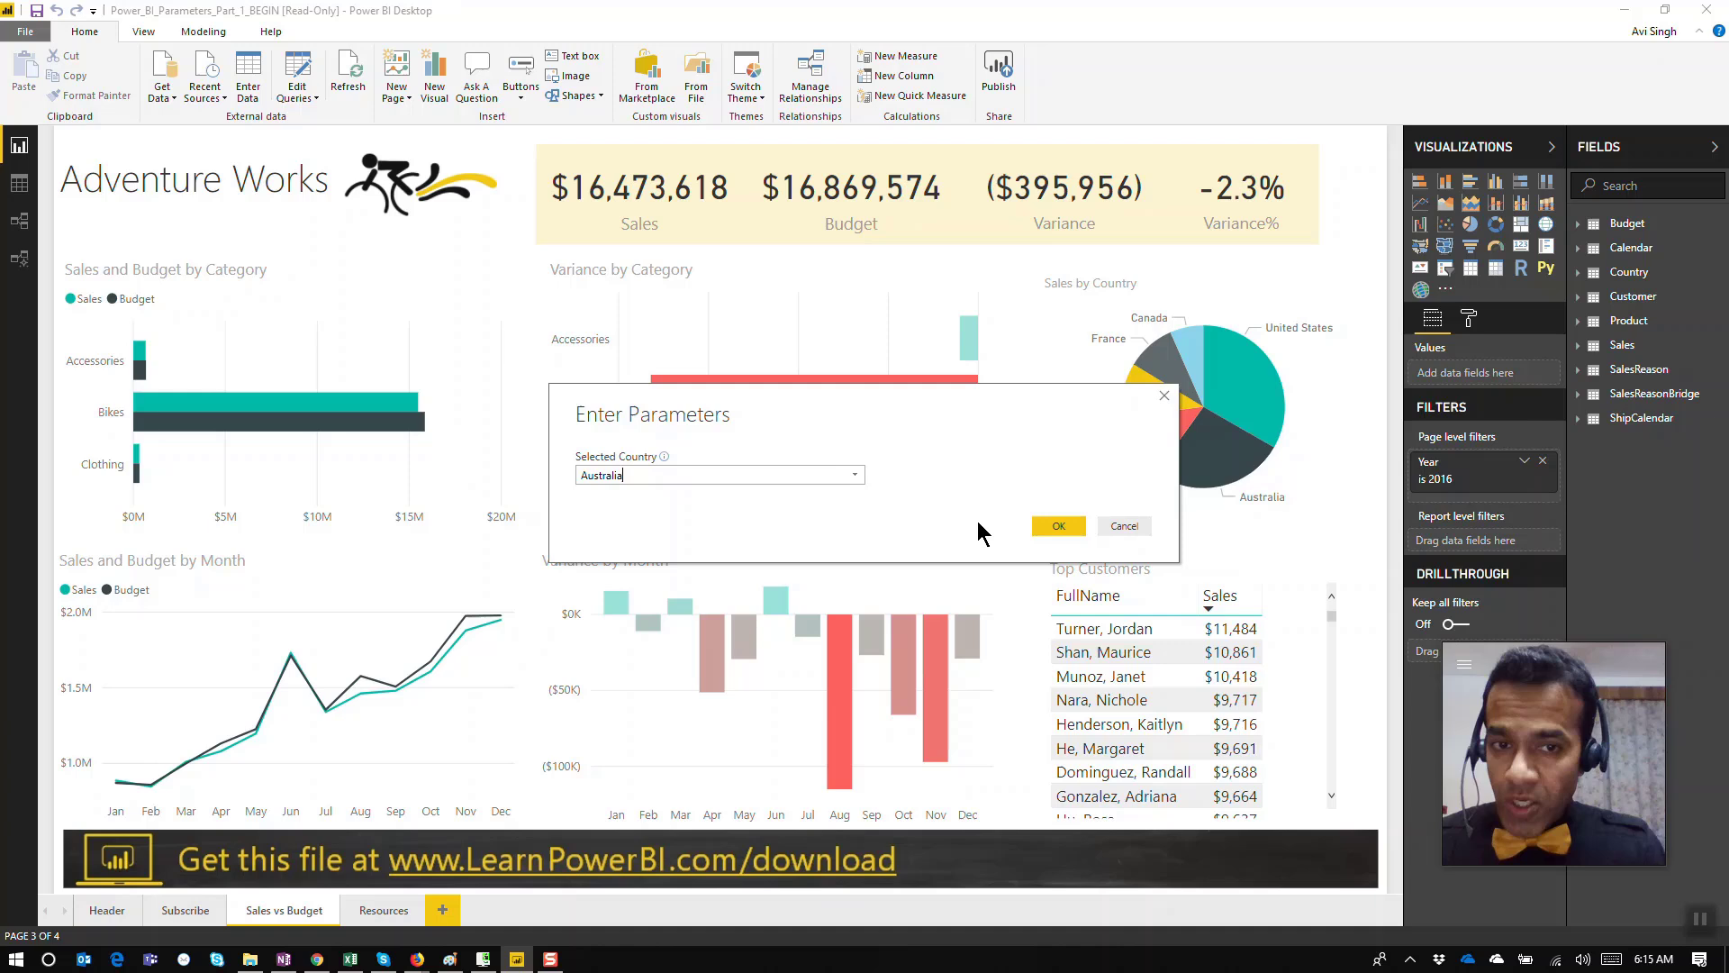
left_click(1052, 526)
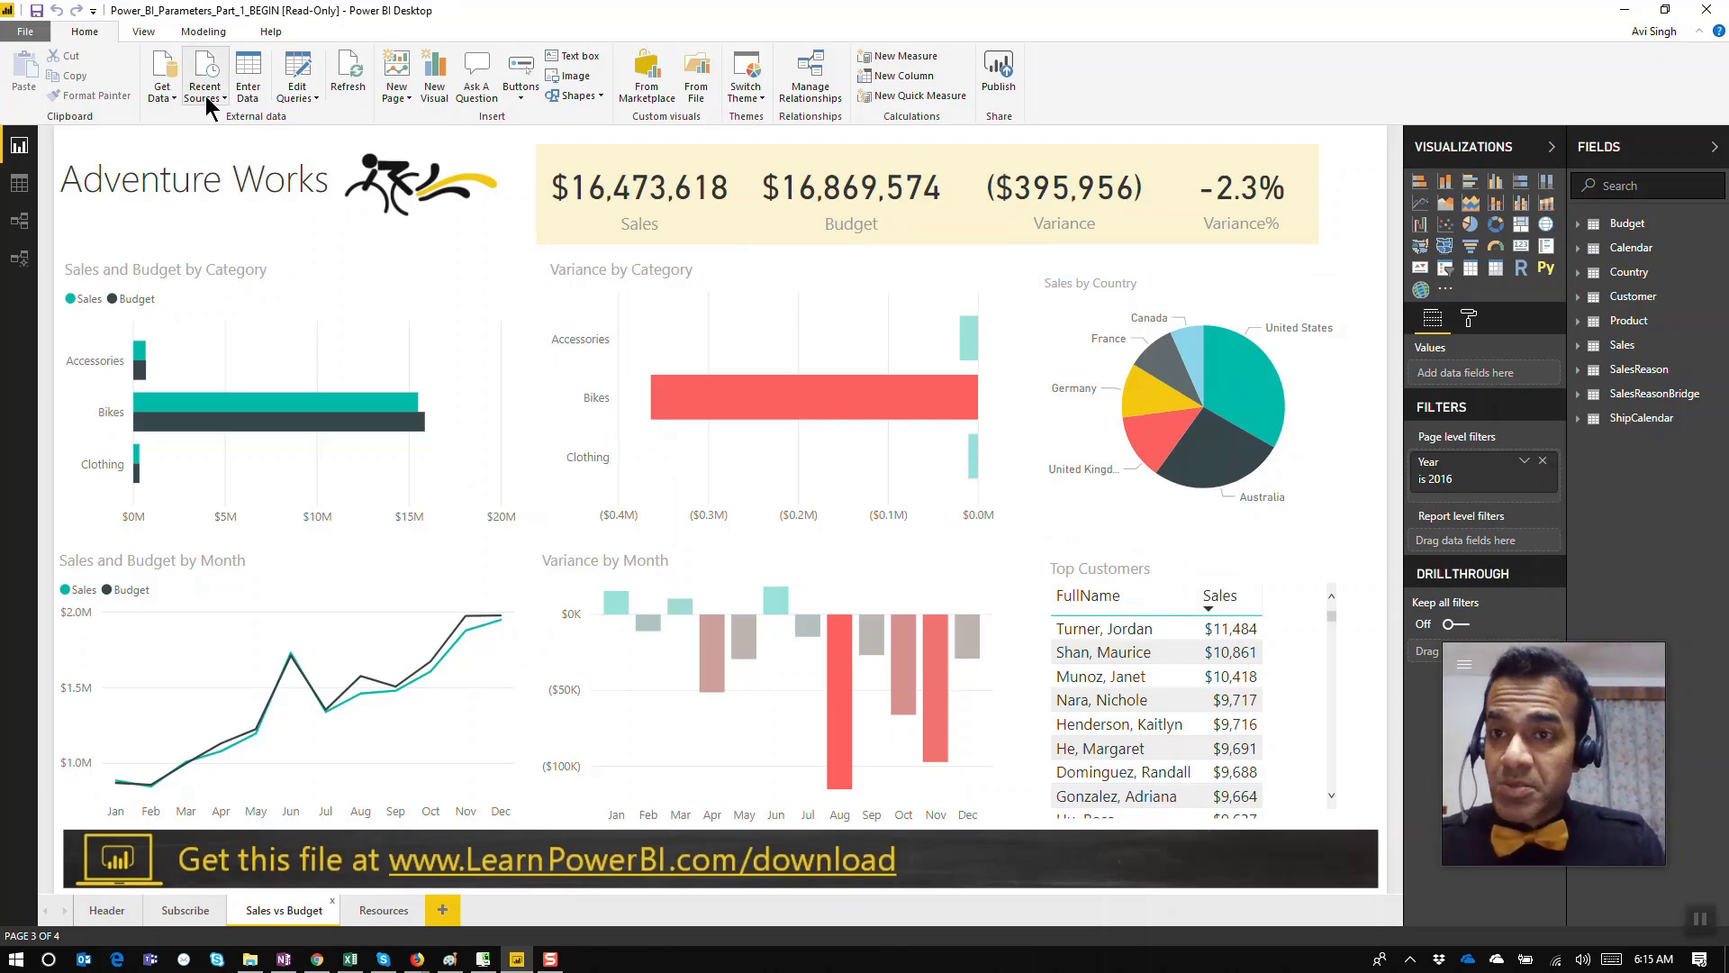
left_click(302, 74)
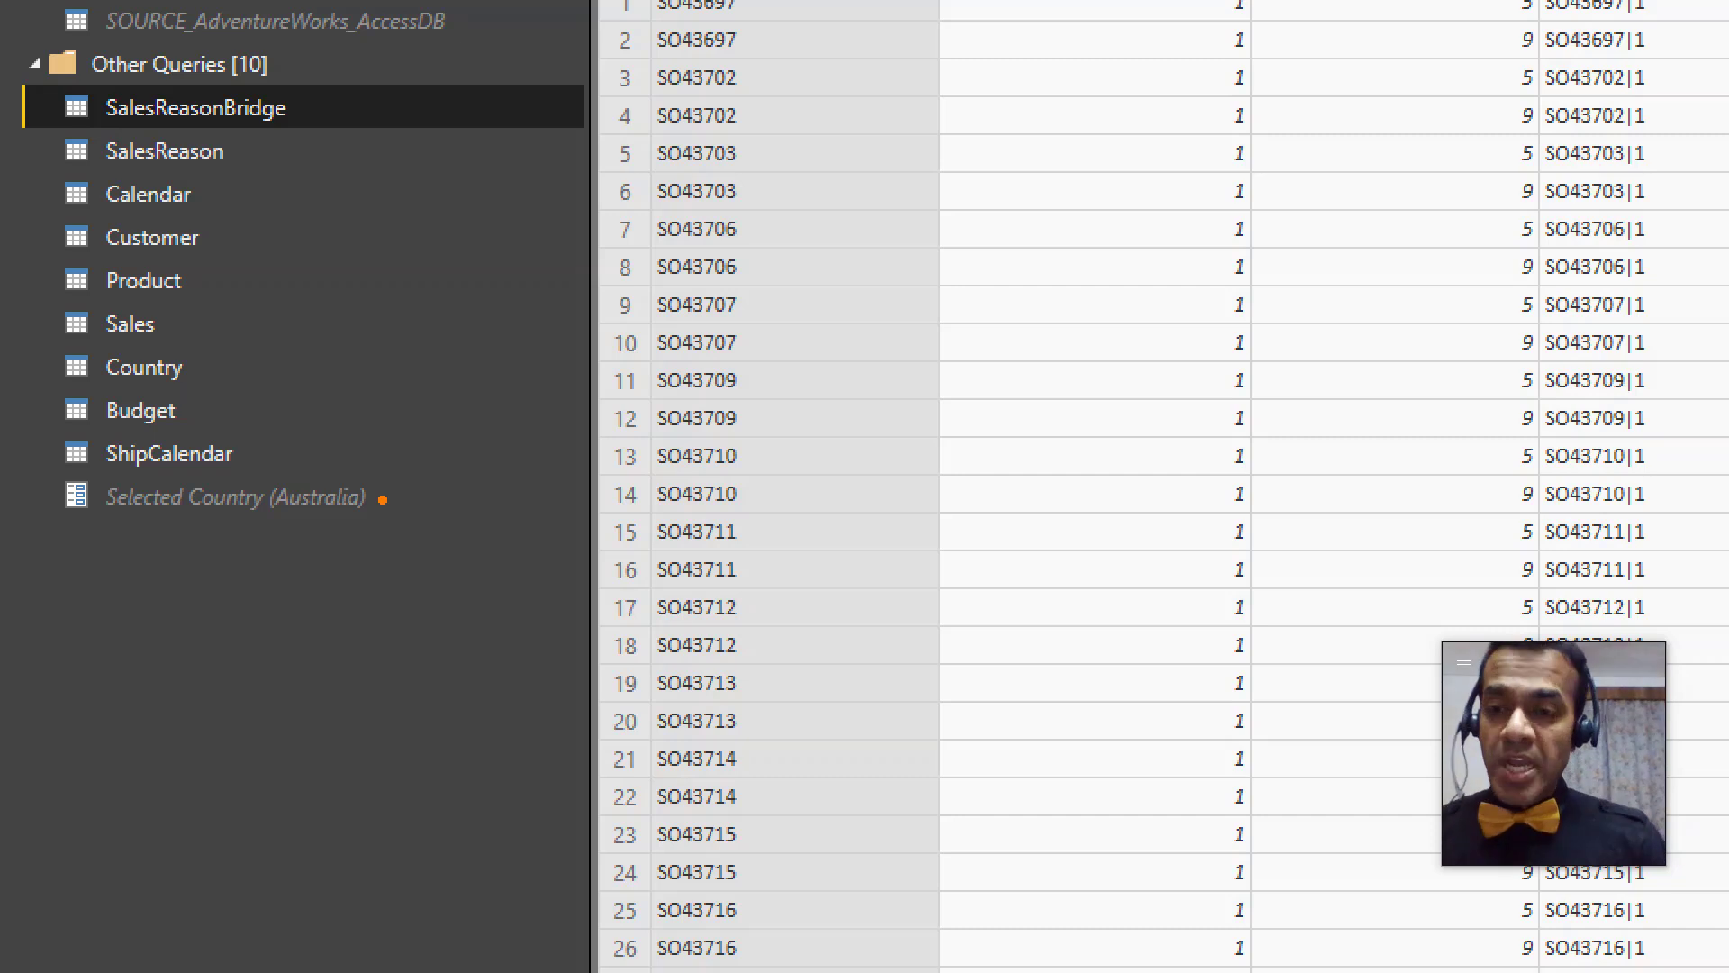
Step: Preview the Sales query and open its Country column's filter list
mouse_move(385, 489)
left_mouse_down()
mouse_move(470, 328)
mouse_move(435, 285)
mouse_move(293, 283)
mouse_move(181, 328)
mouse_move(211, 287)
mouse_move(245, 340)
left_mouse_up()
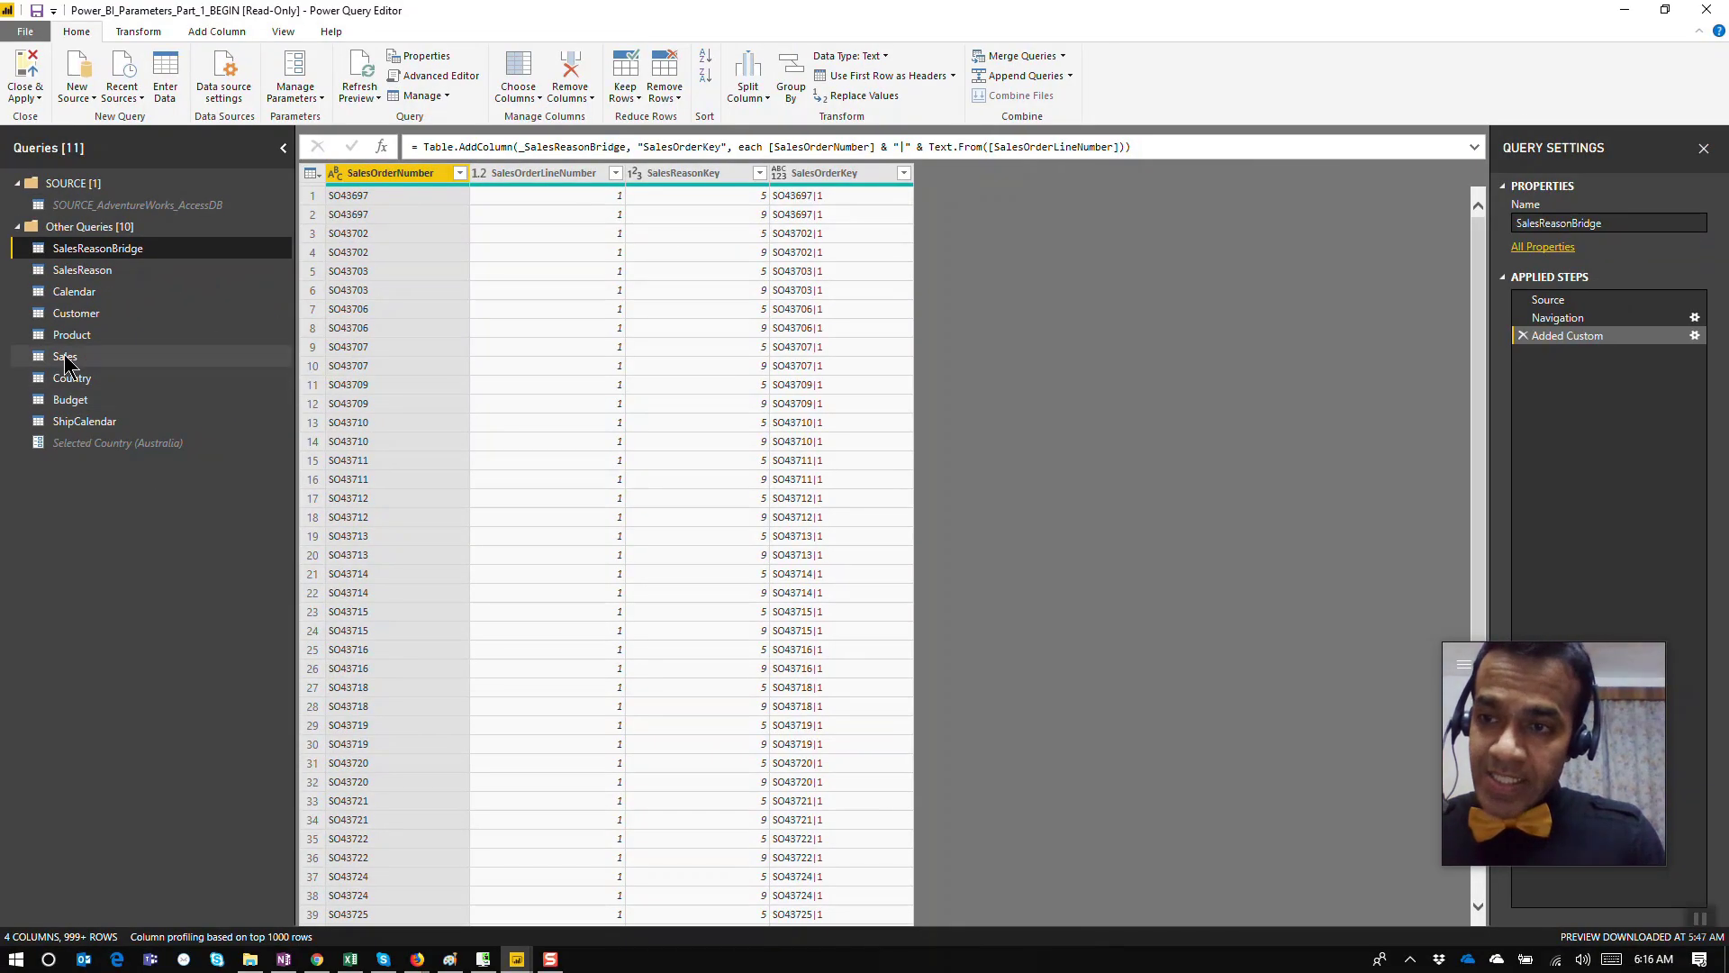
left_click(135, 323)
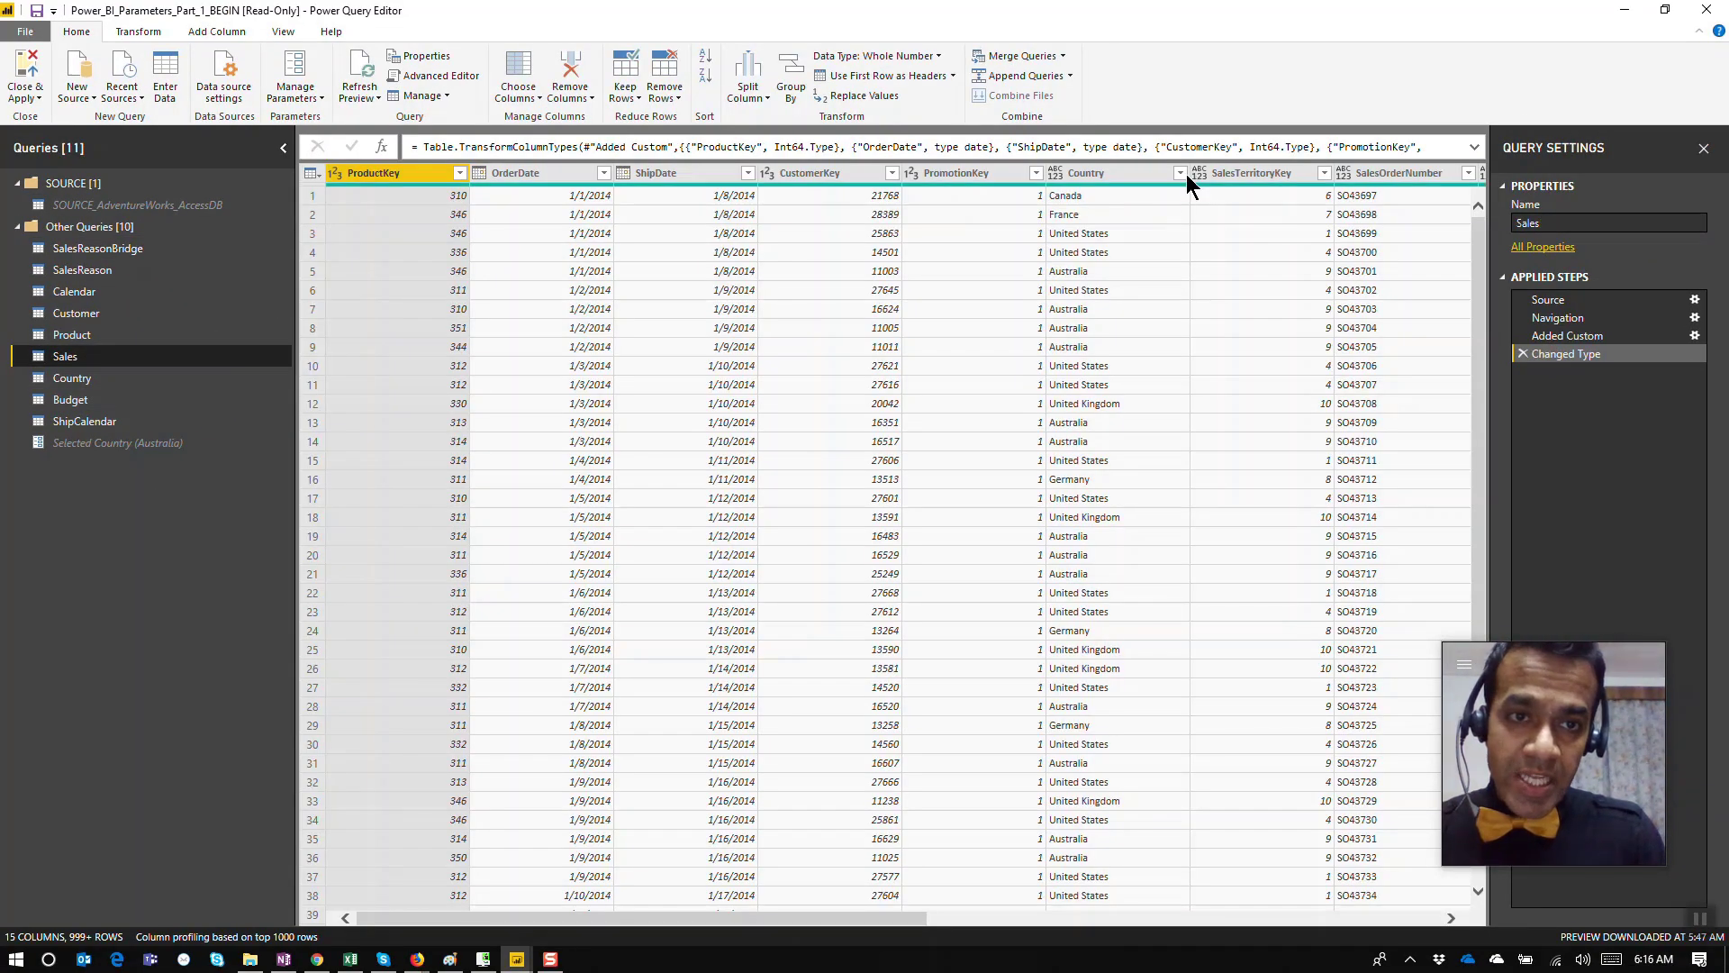
left_click(1180, 173)
left_click(1155, 531)
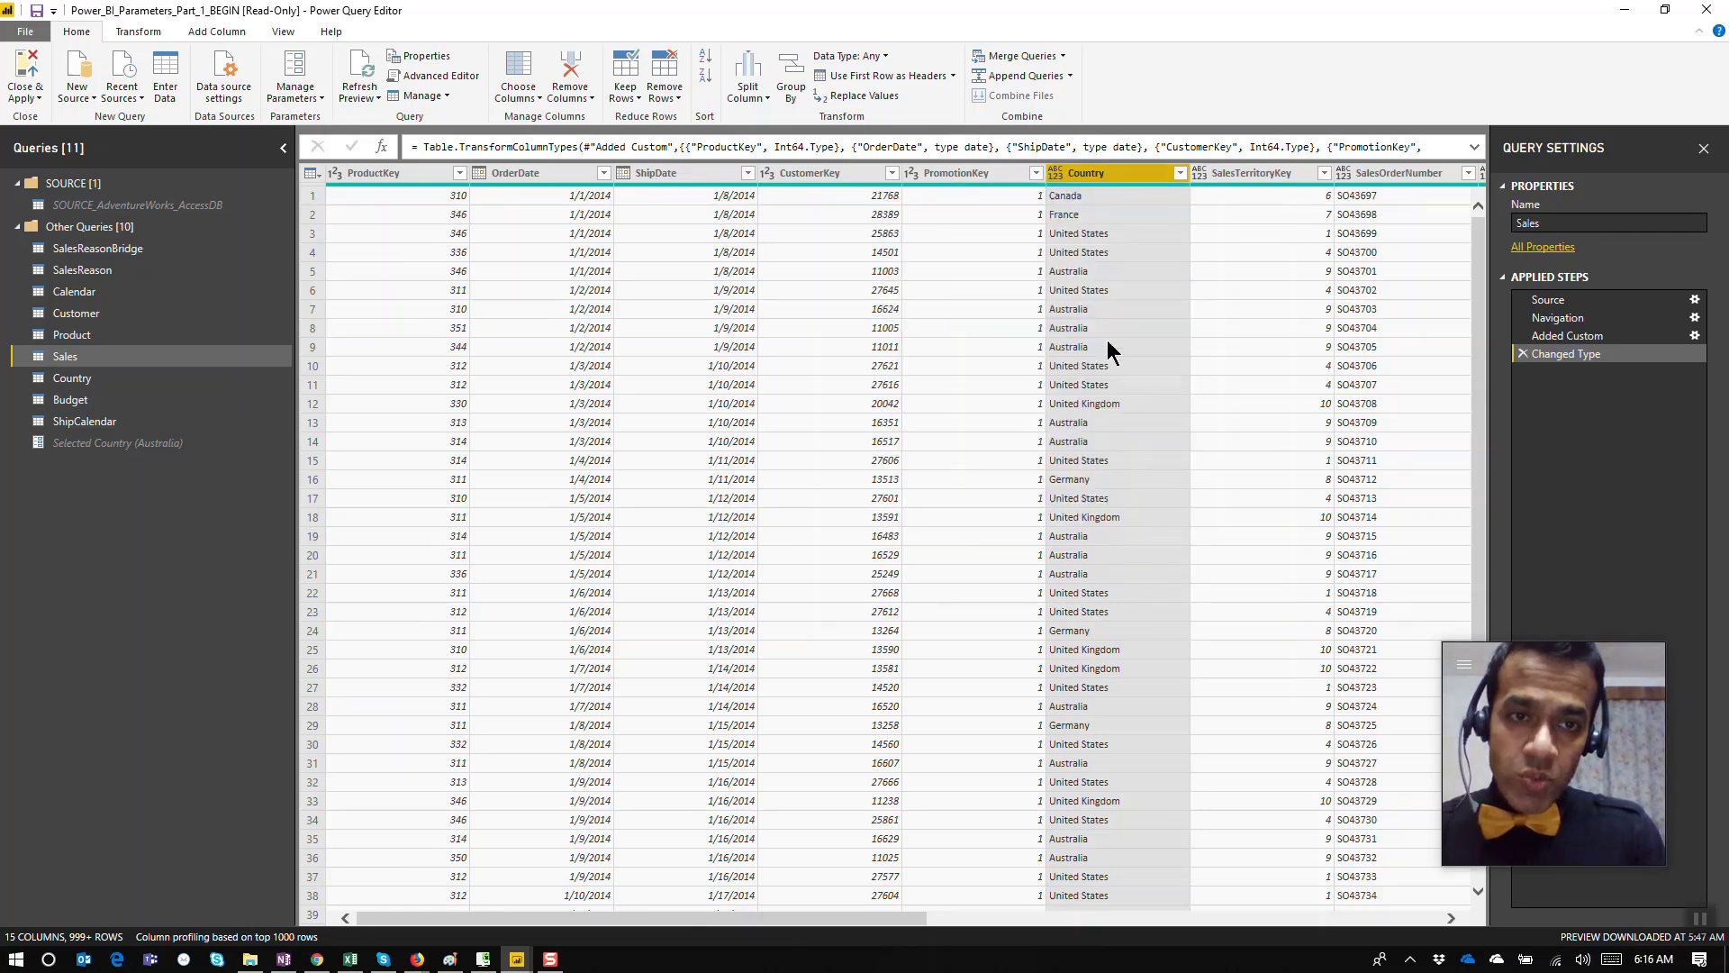
left_click(1180, 175)
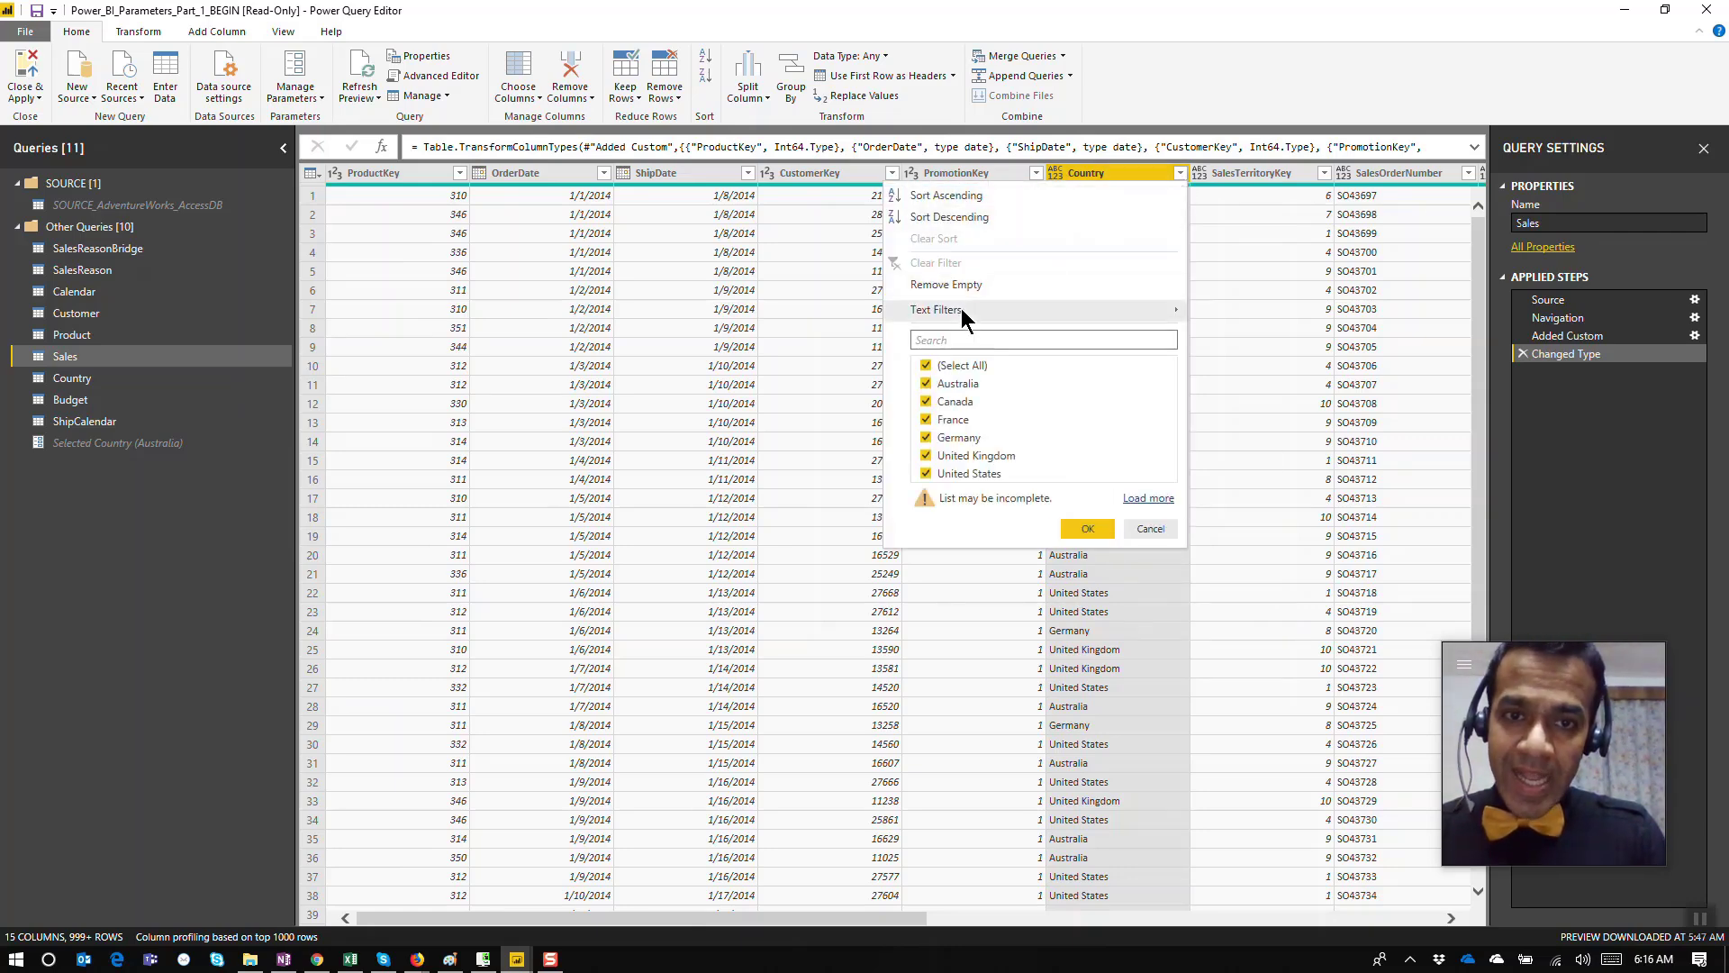
Step: Start a Text Filters > Equals filter on the Country column
mouse_move(960, 310)
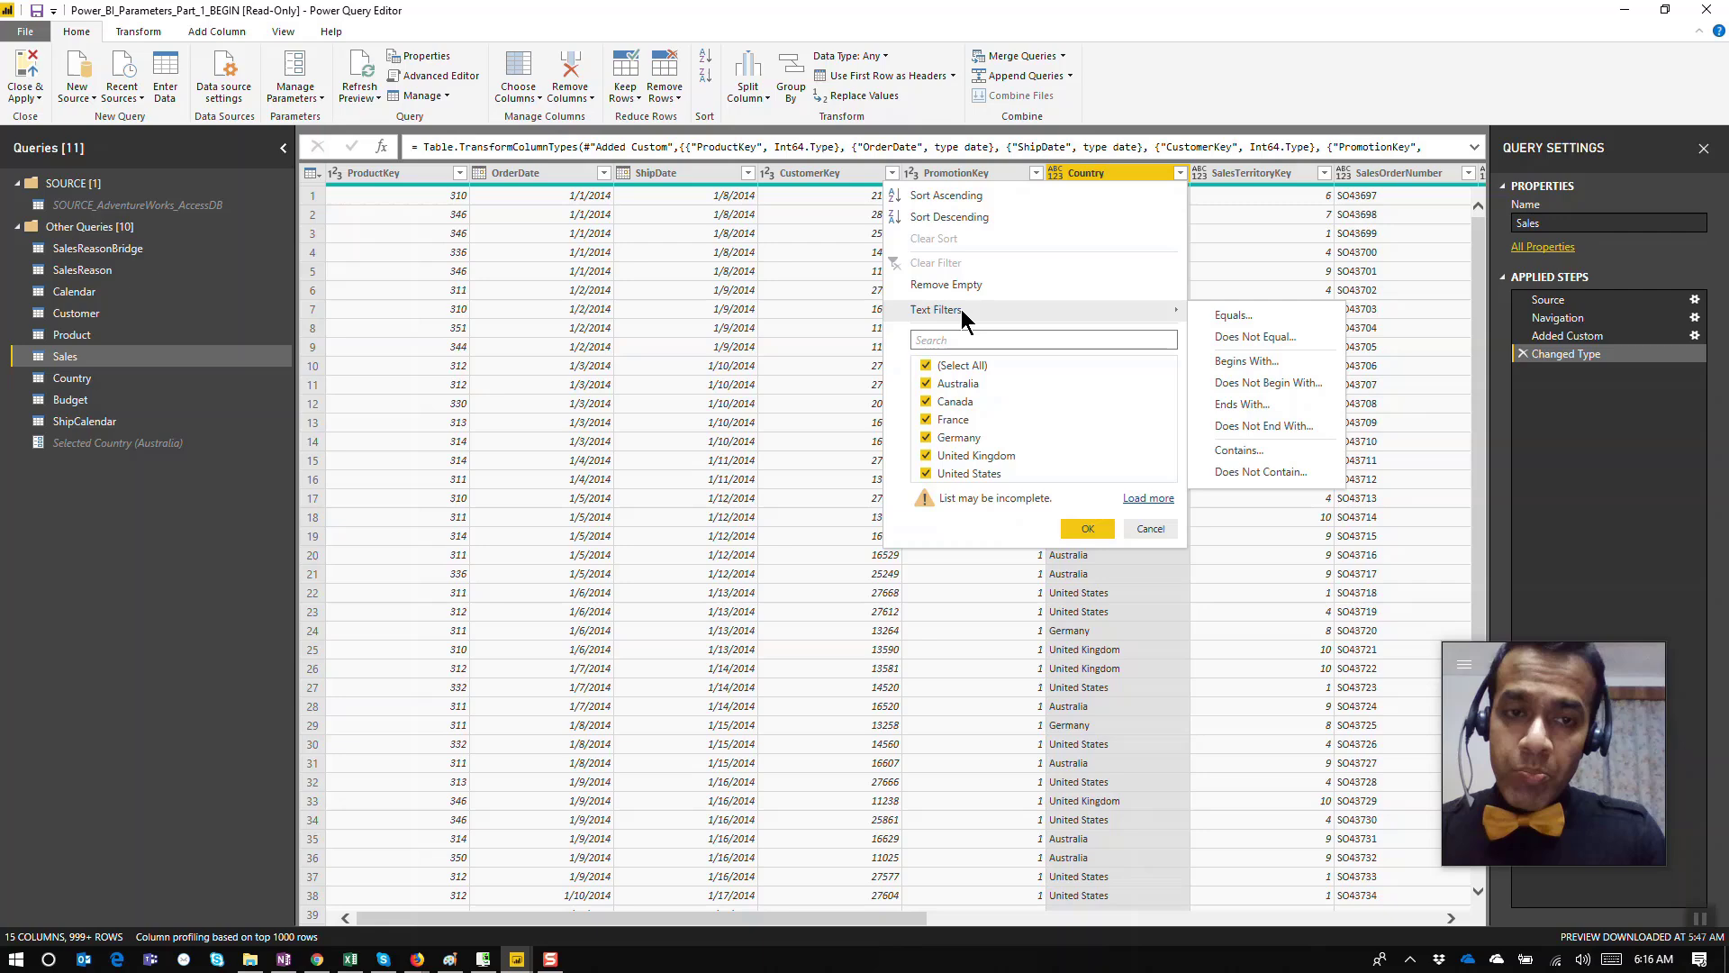
left_click(1230, 315)
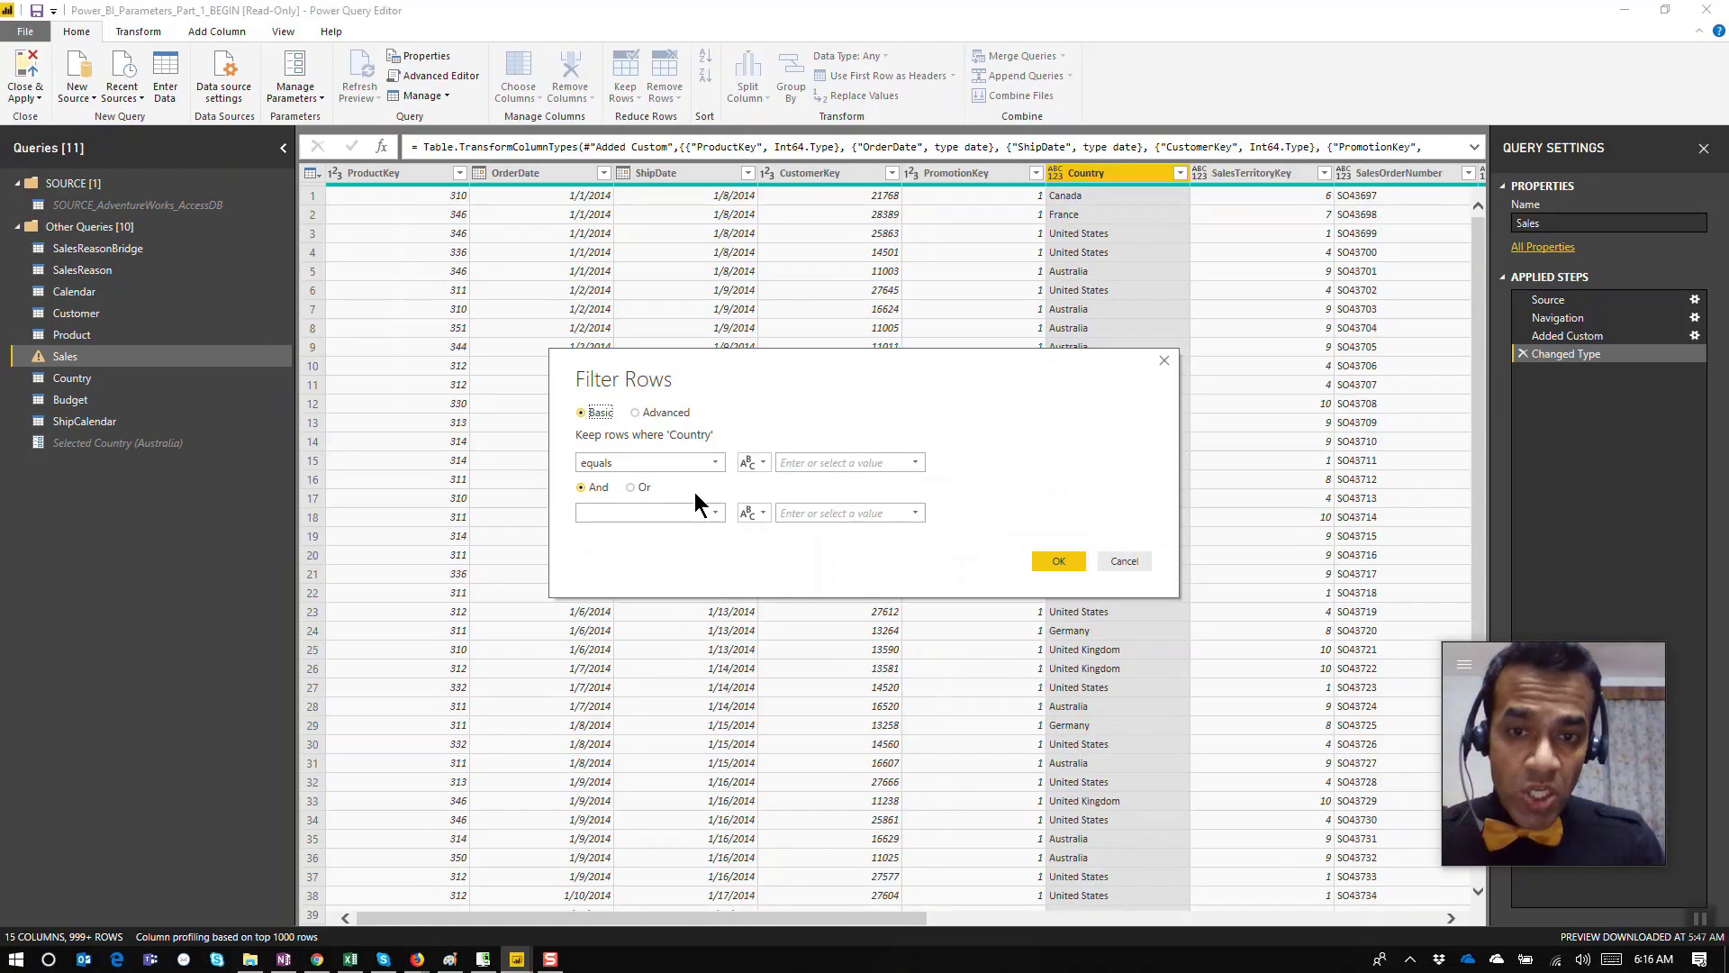
Step: Filter the Sales Country column to equal the Selected Country parameter and apply the changes to the report
left_click(764, 461)
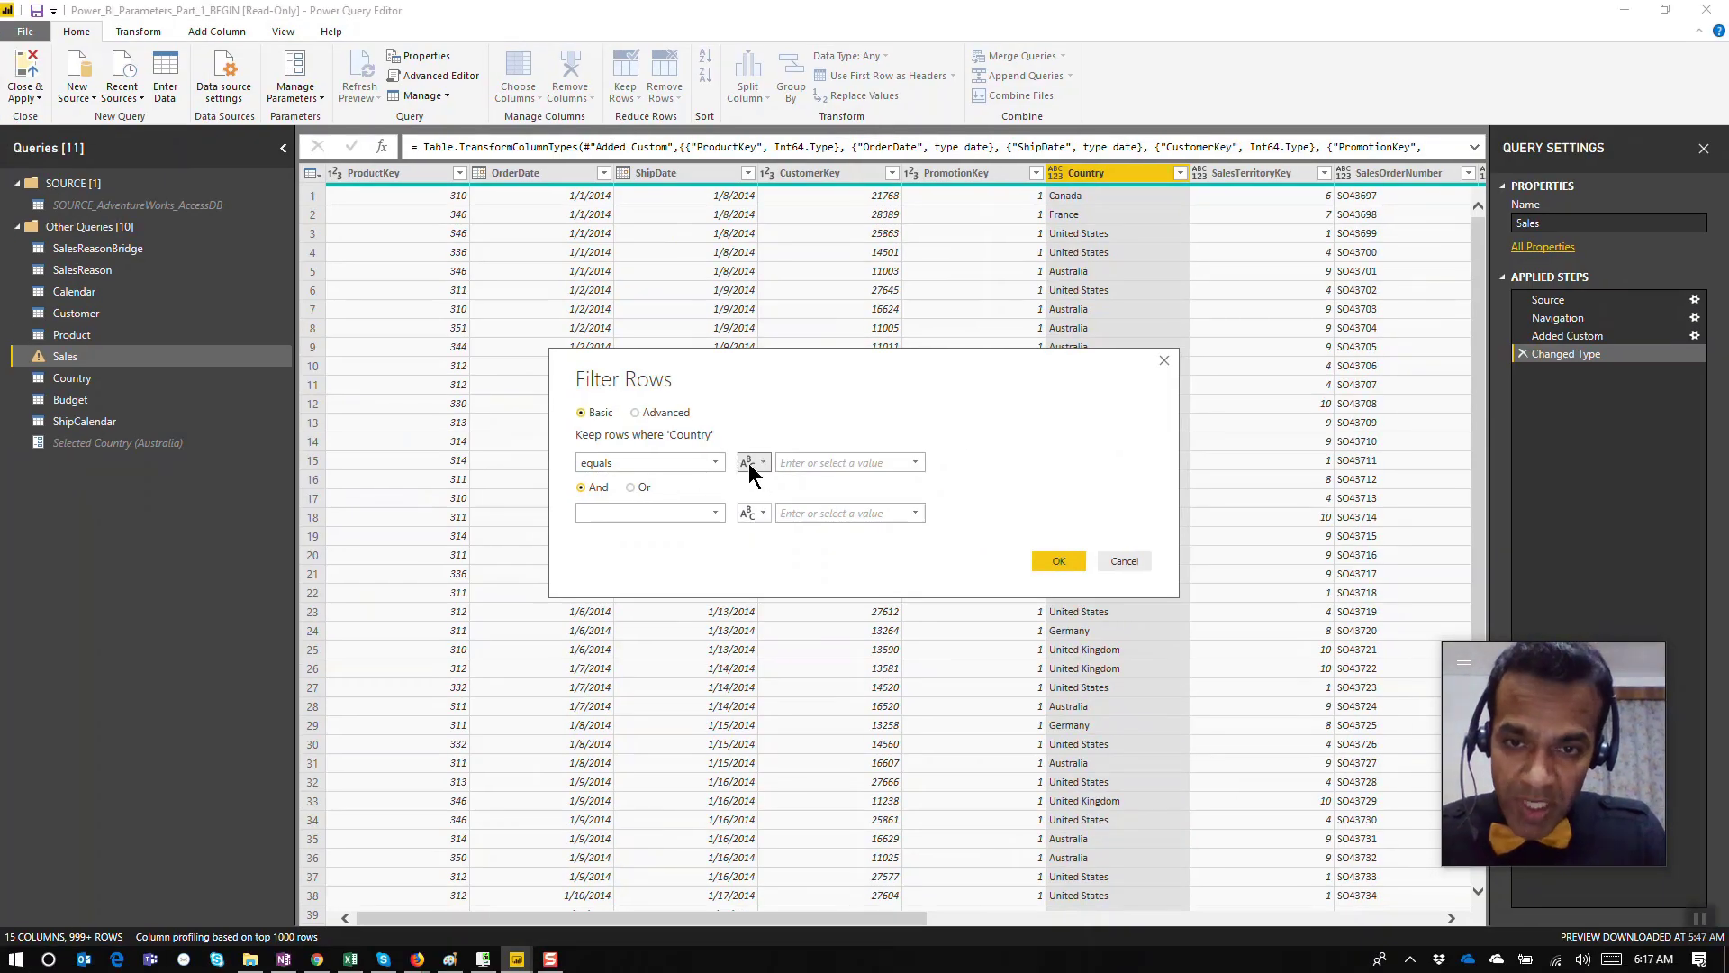
left_click(744, 463)
left_click(777, 503)
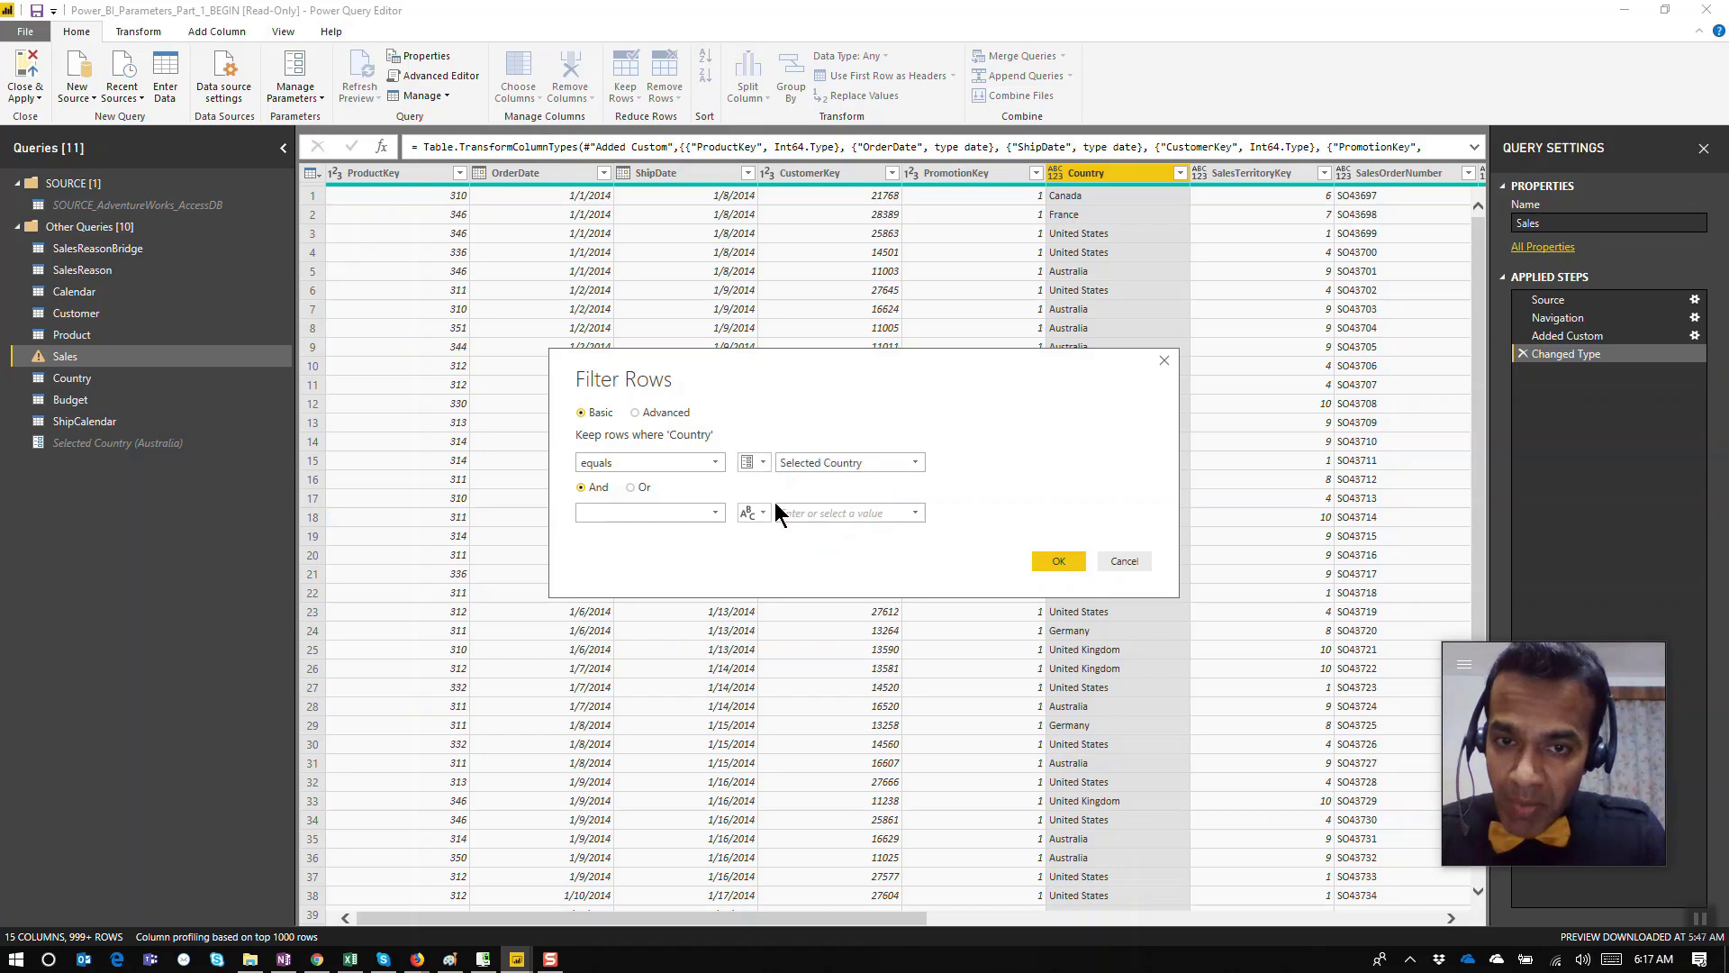
left_click(910, 467)
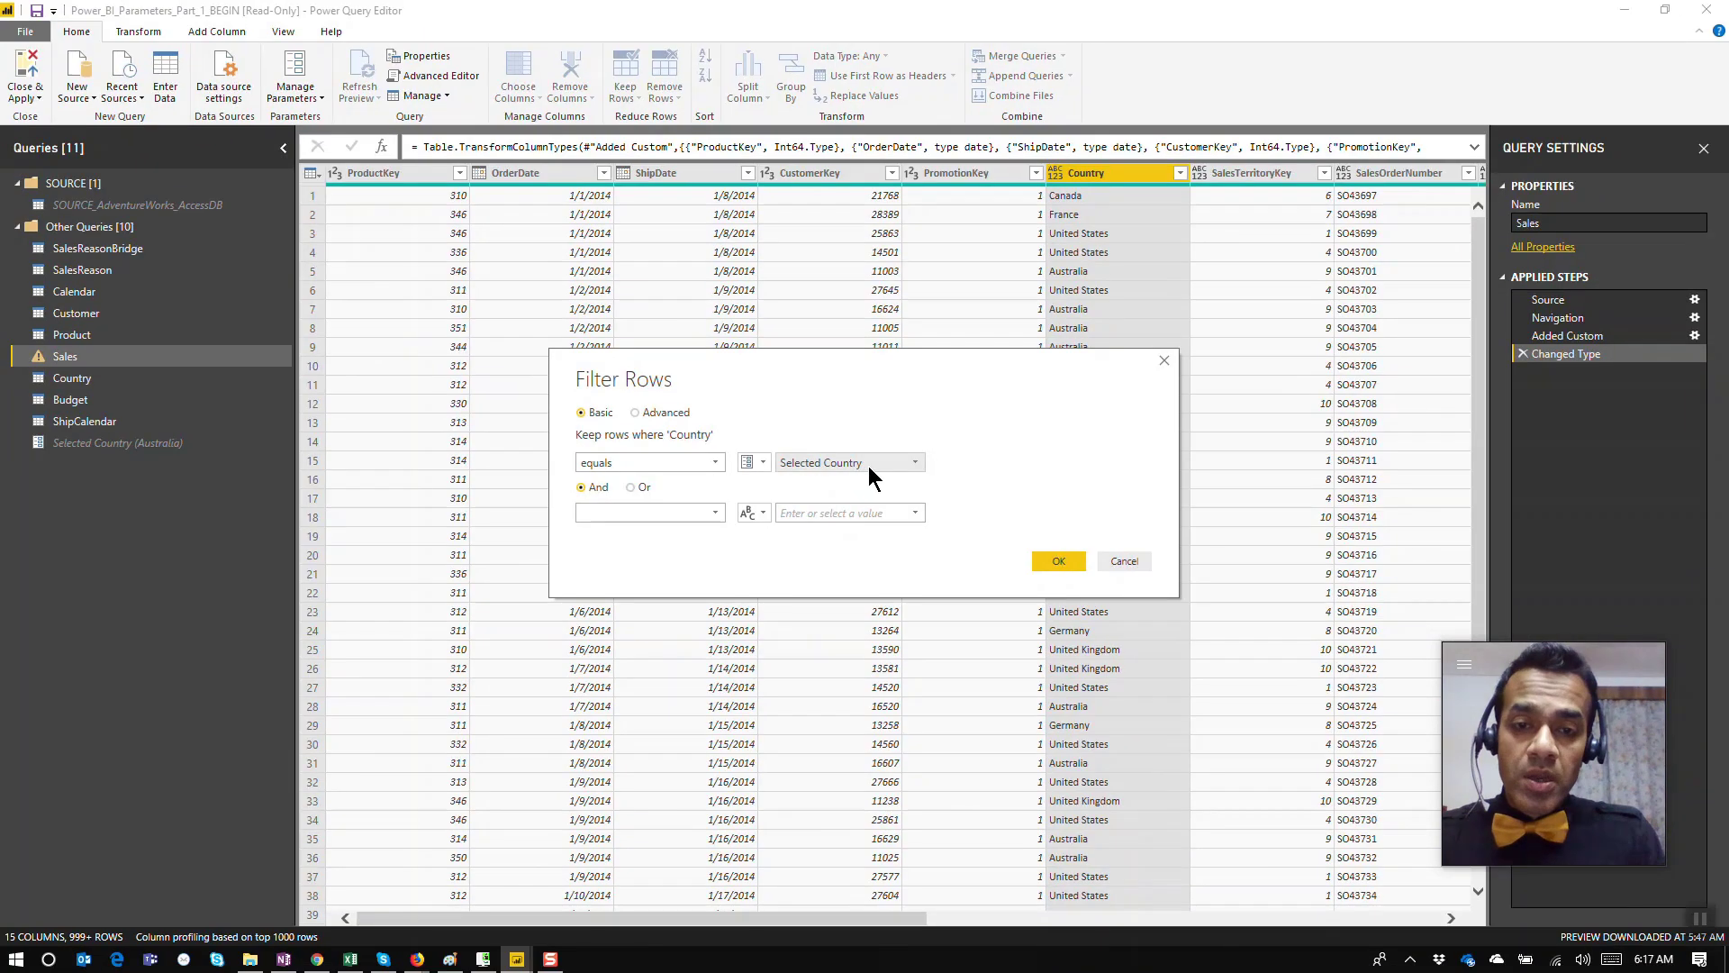
left_click(873, 480)
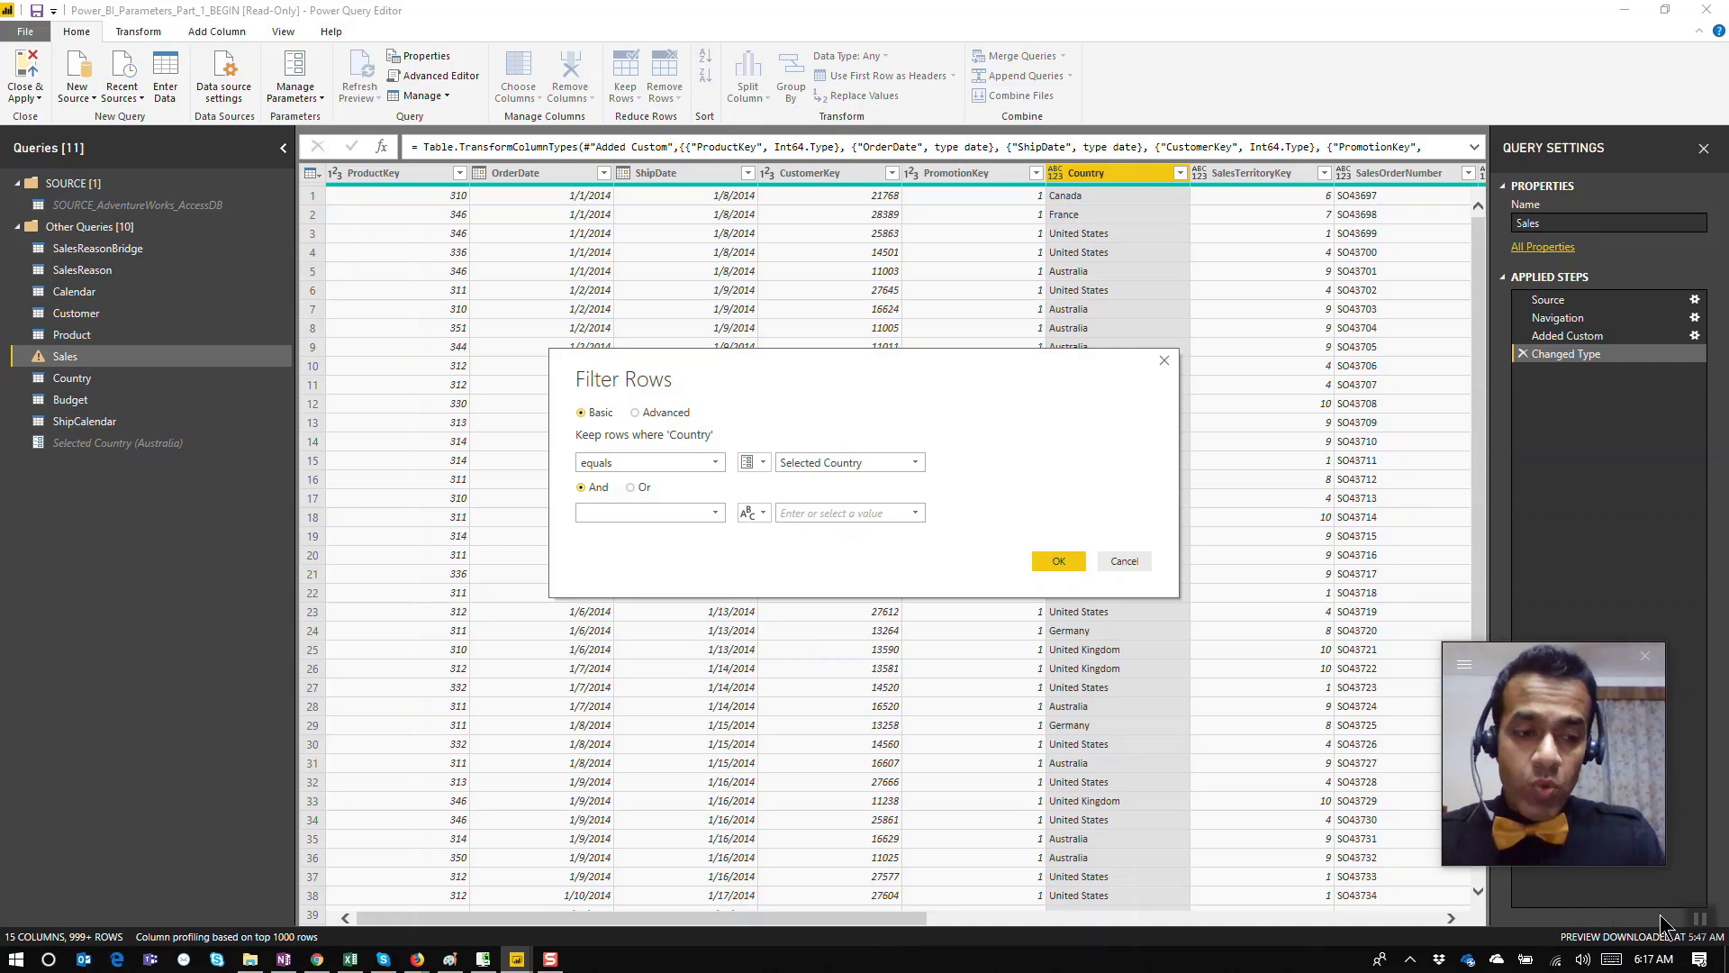
left_click(1054, 560)
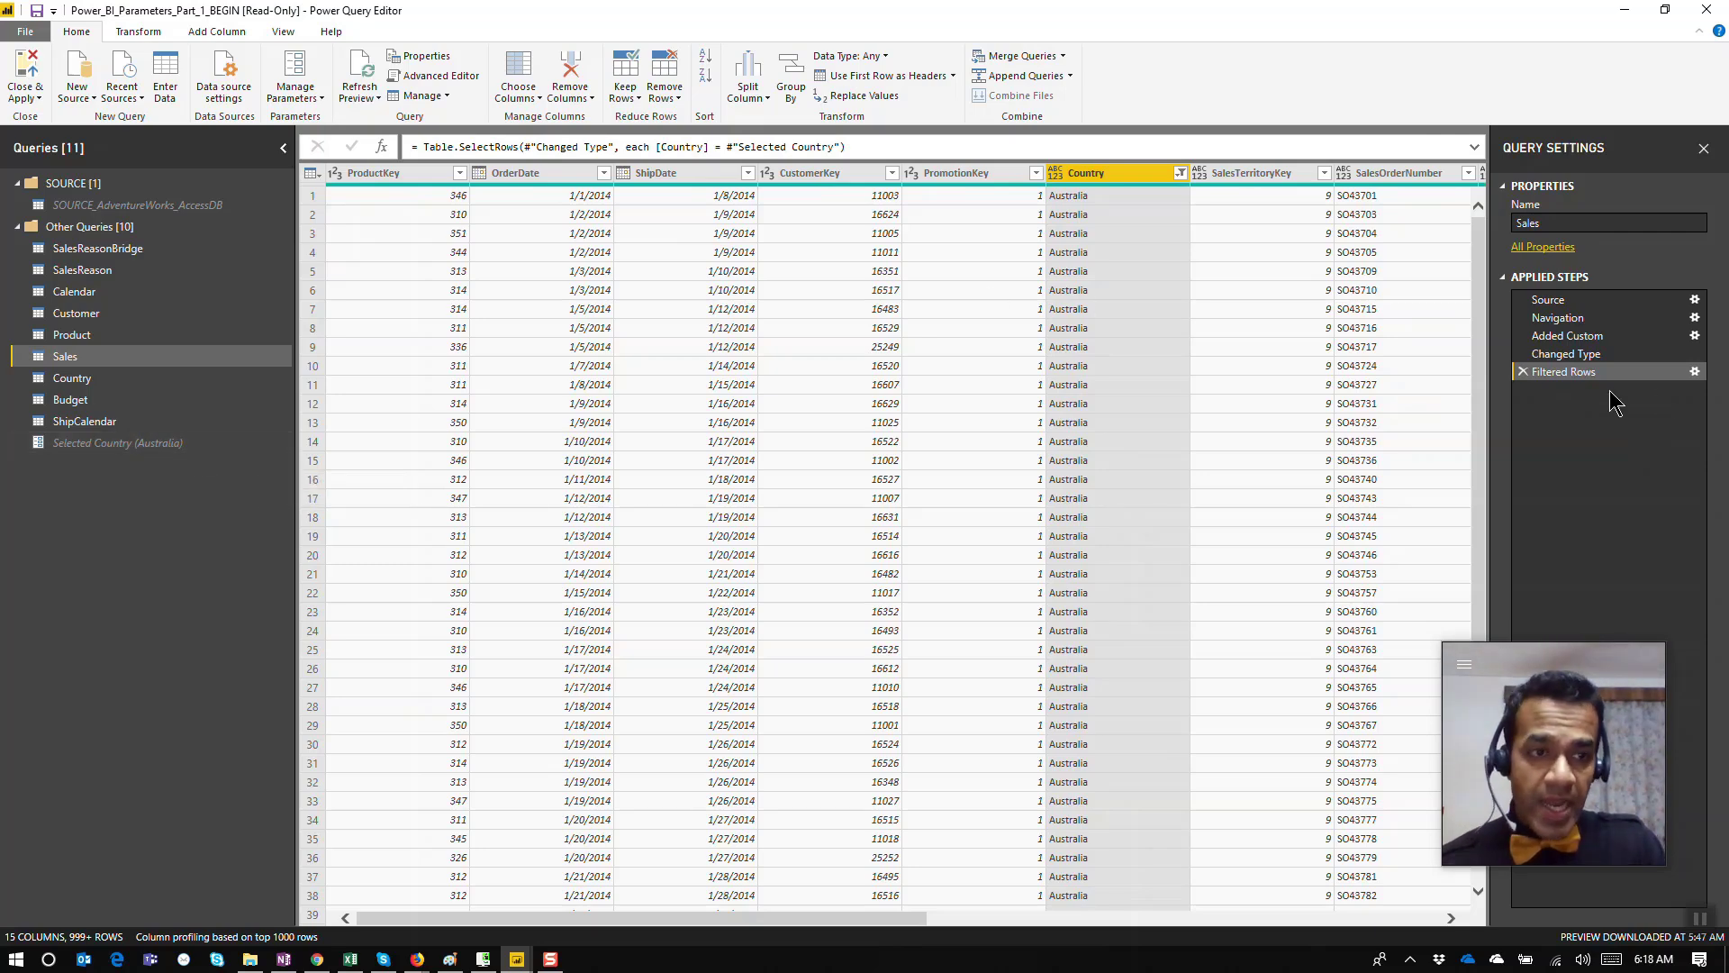
left_click(27, 76)
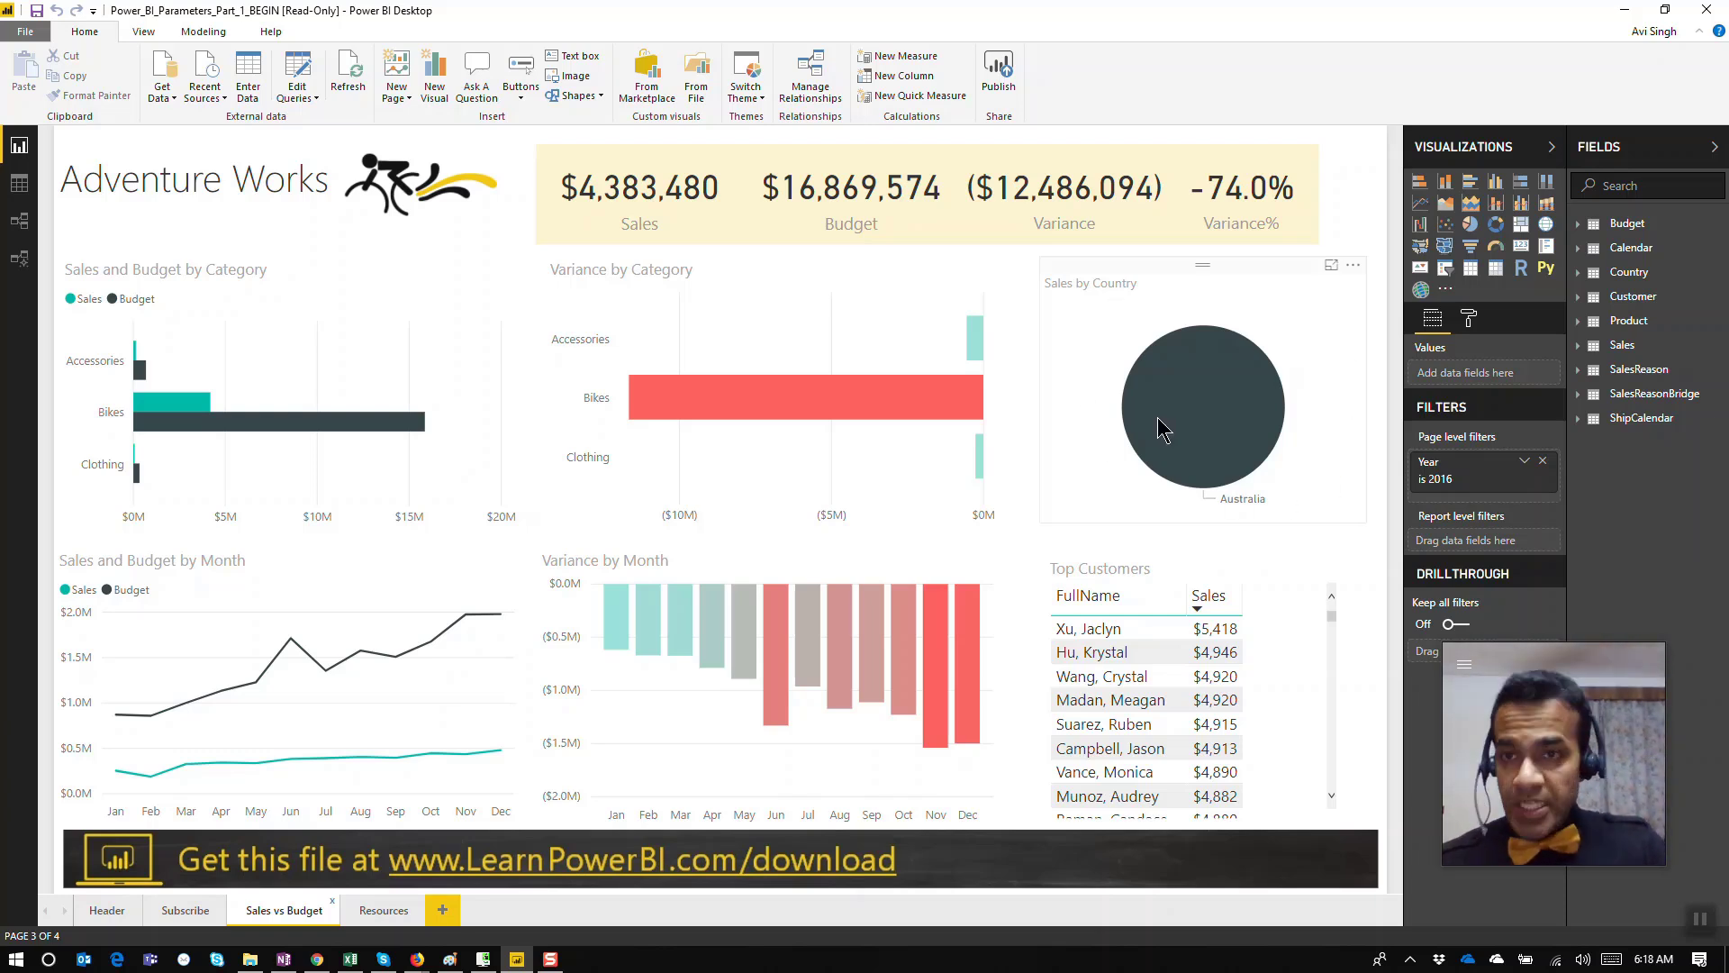
Step: Change the Selected Country parameter from Australia to United States and apply the pending query changes
left_click(300, 95)
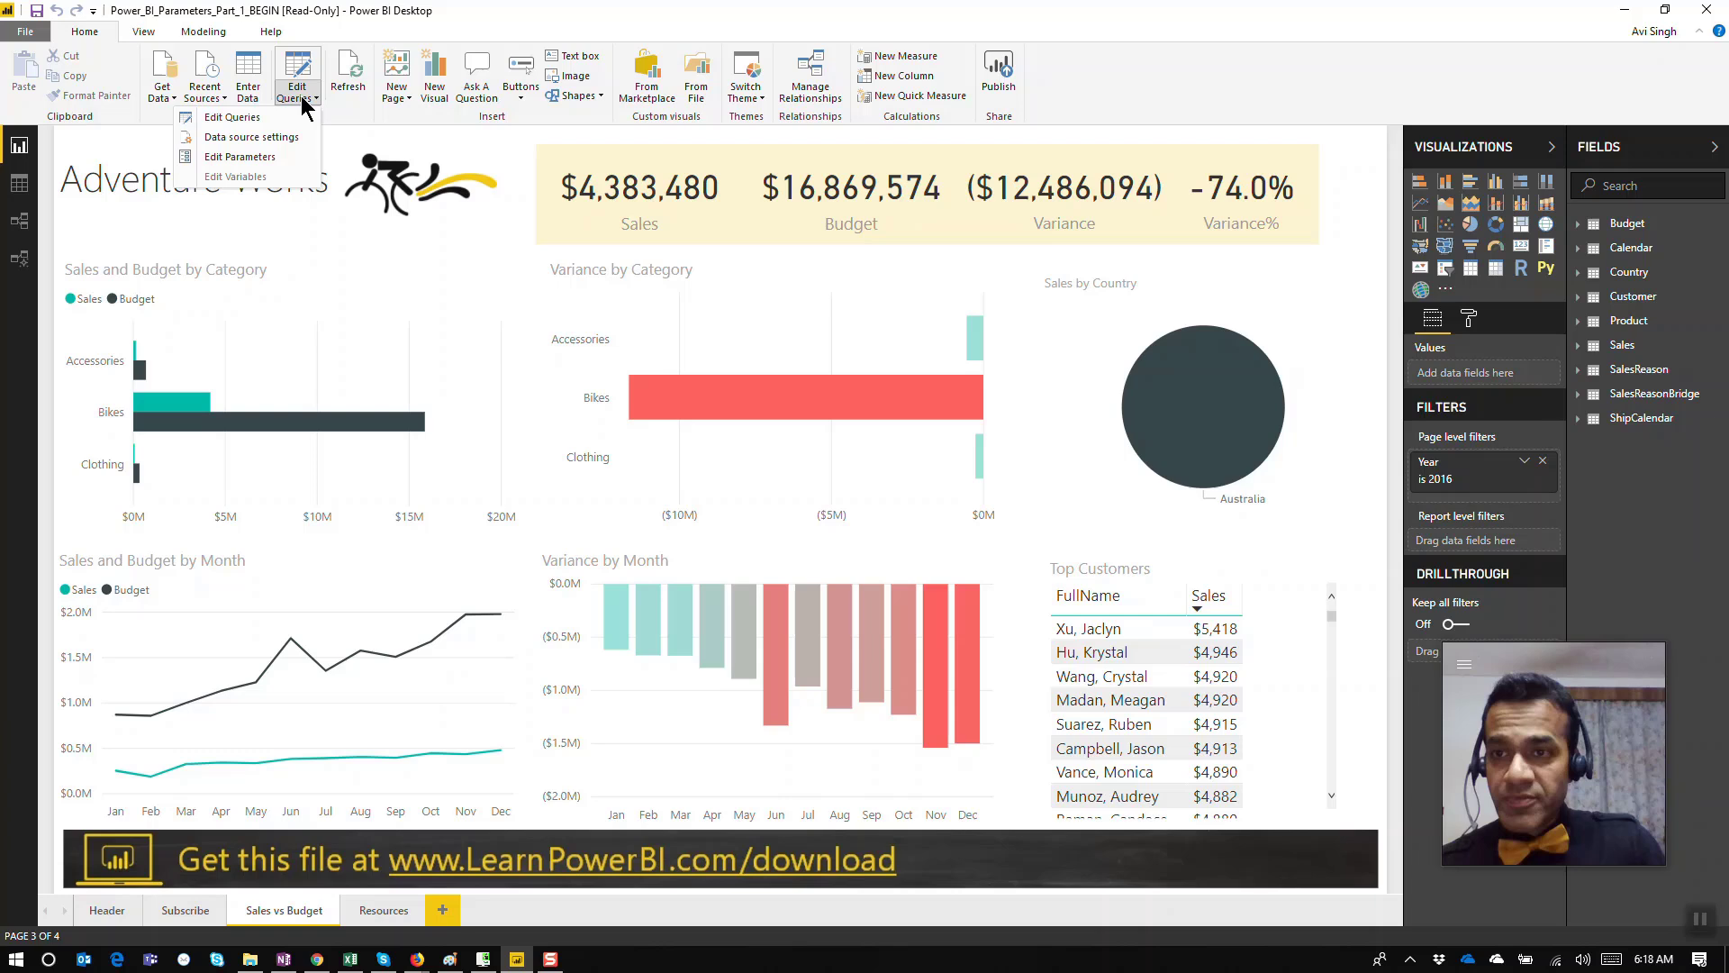
left_click(261, 162)
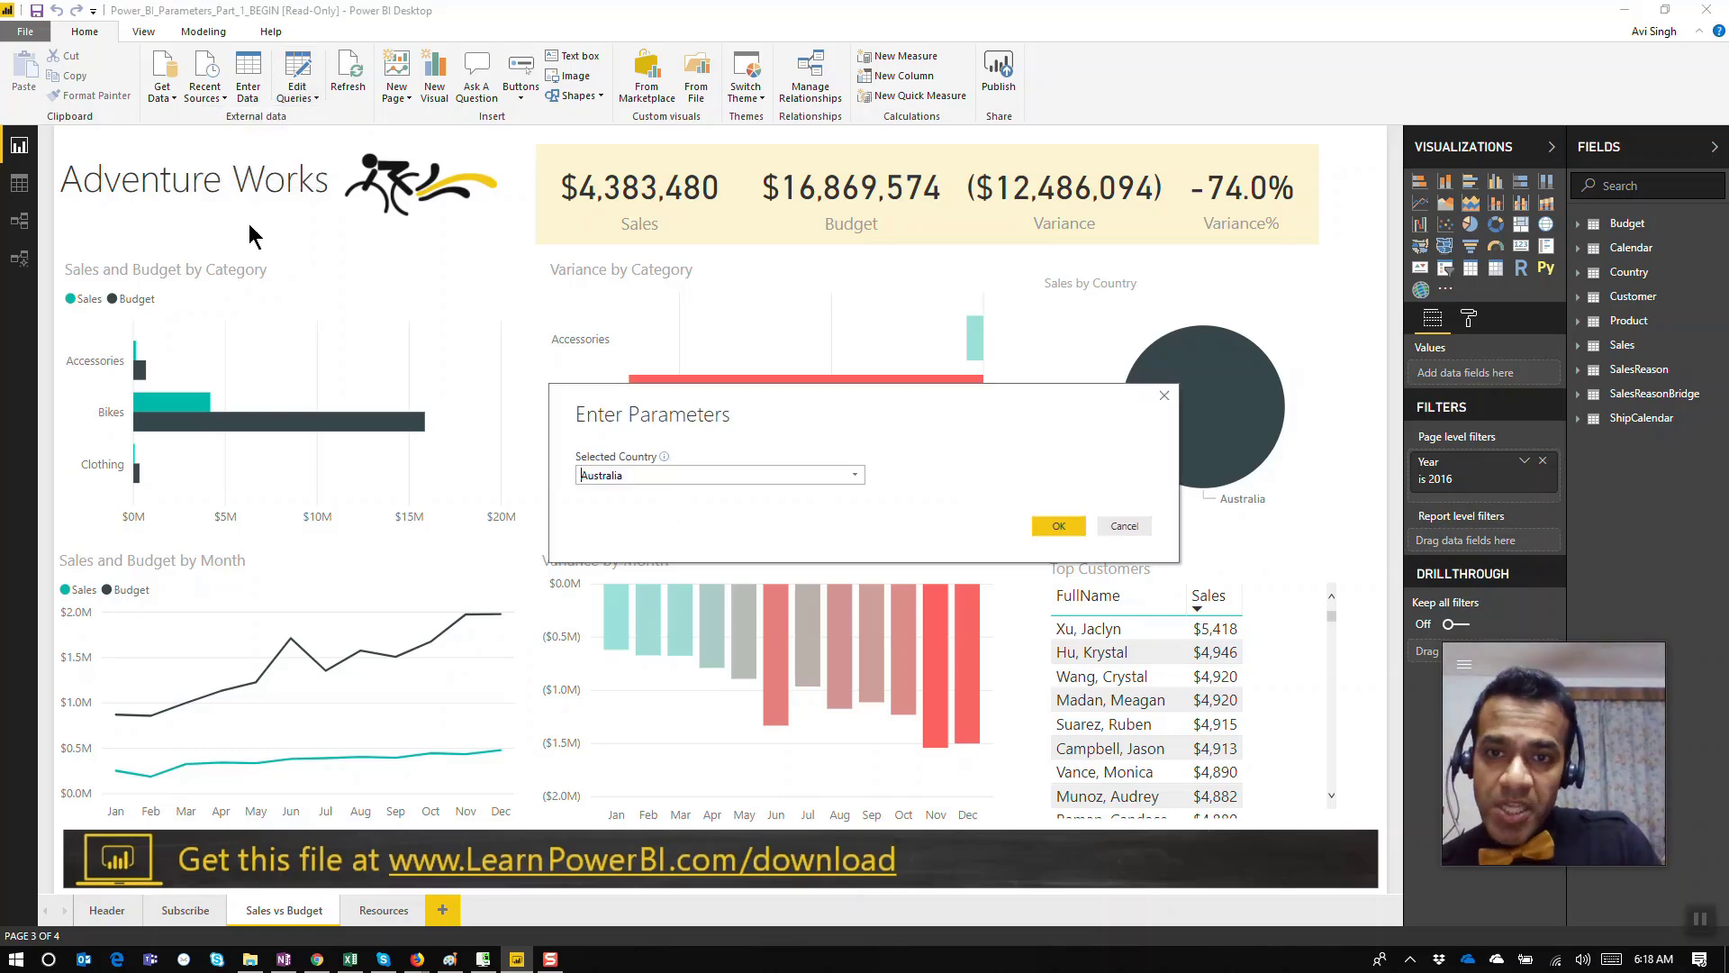
left_click(855, 477)
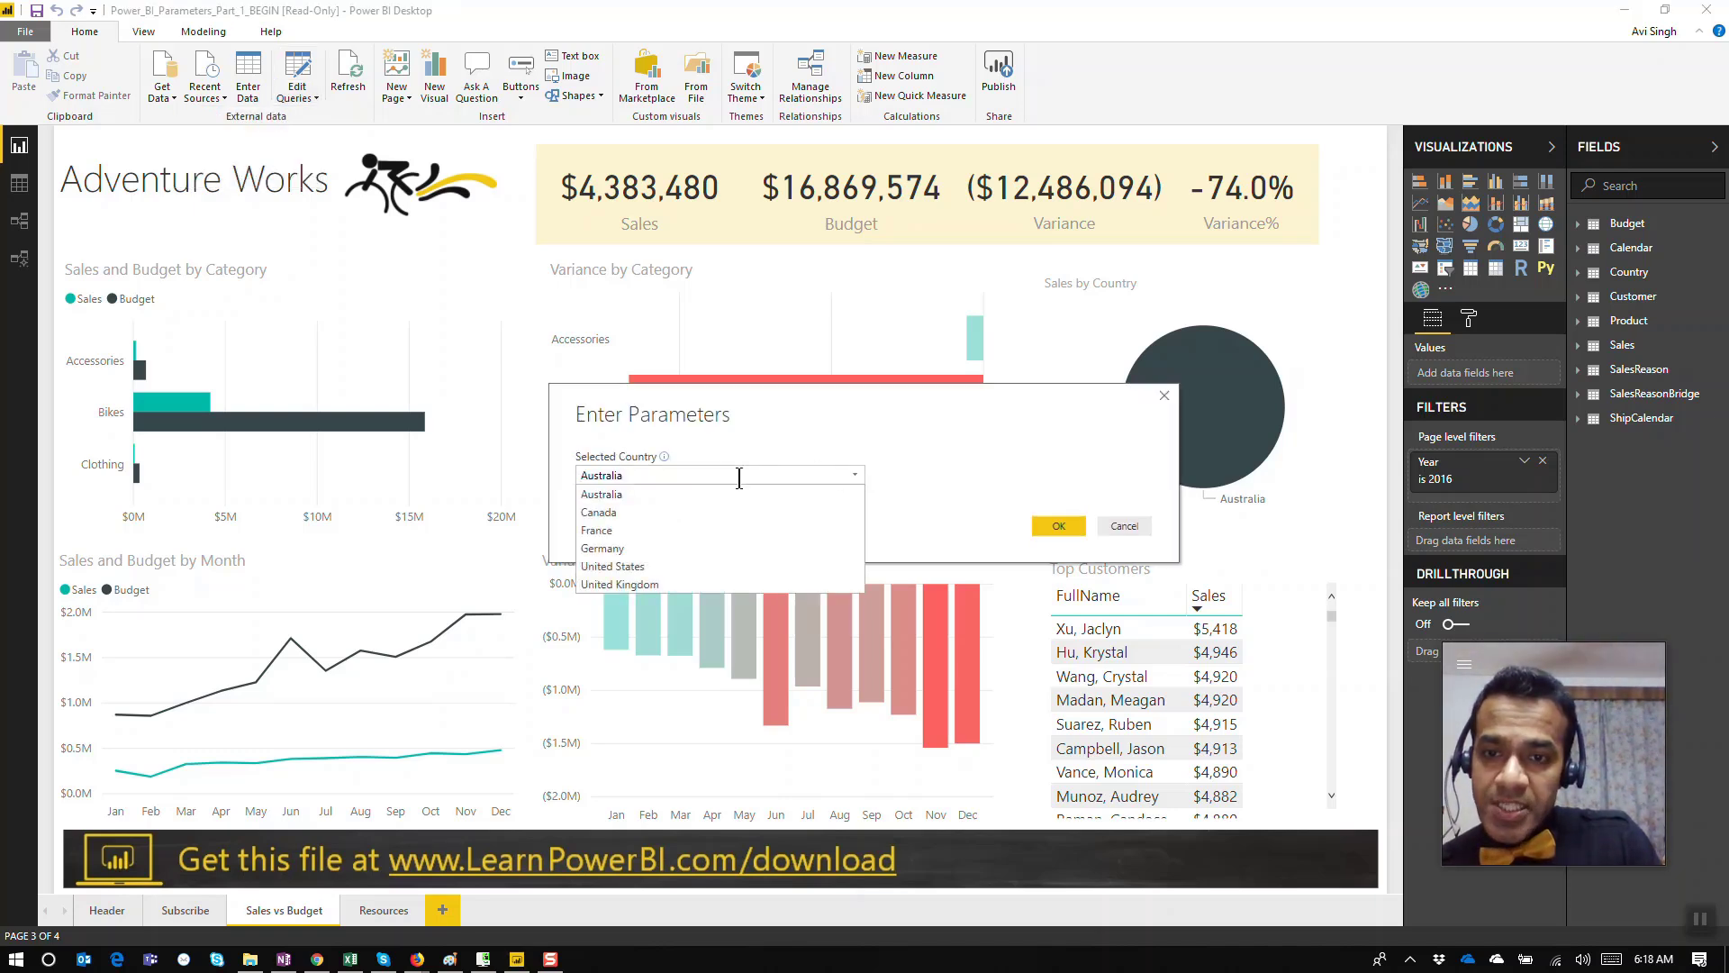
left_click(630, 566)
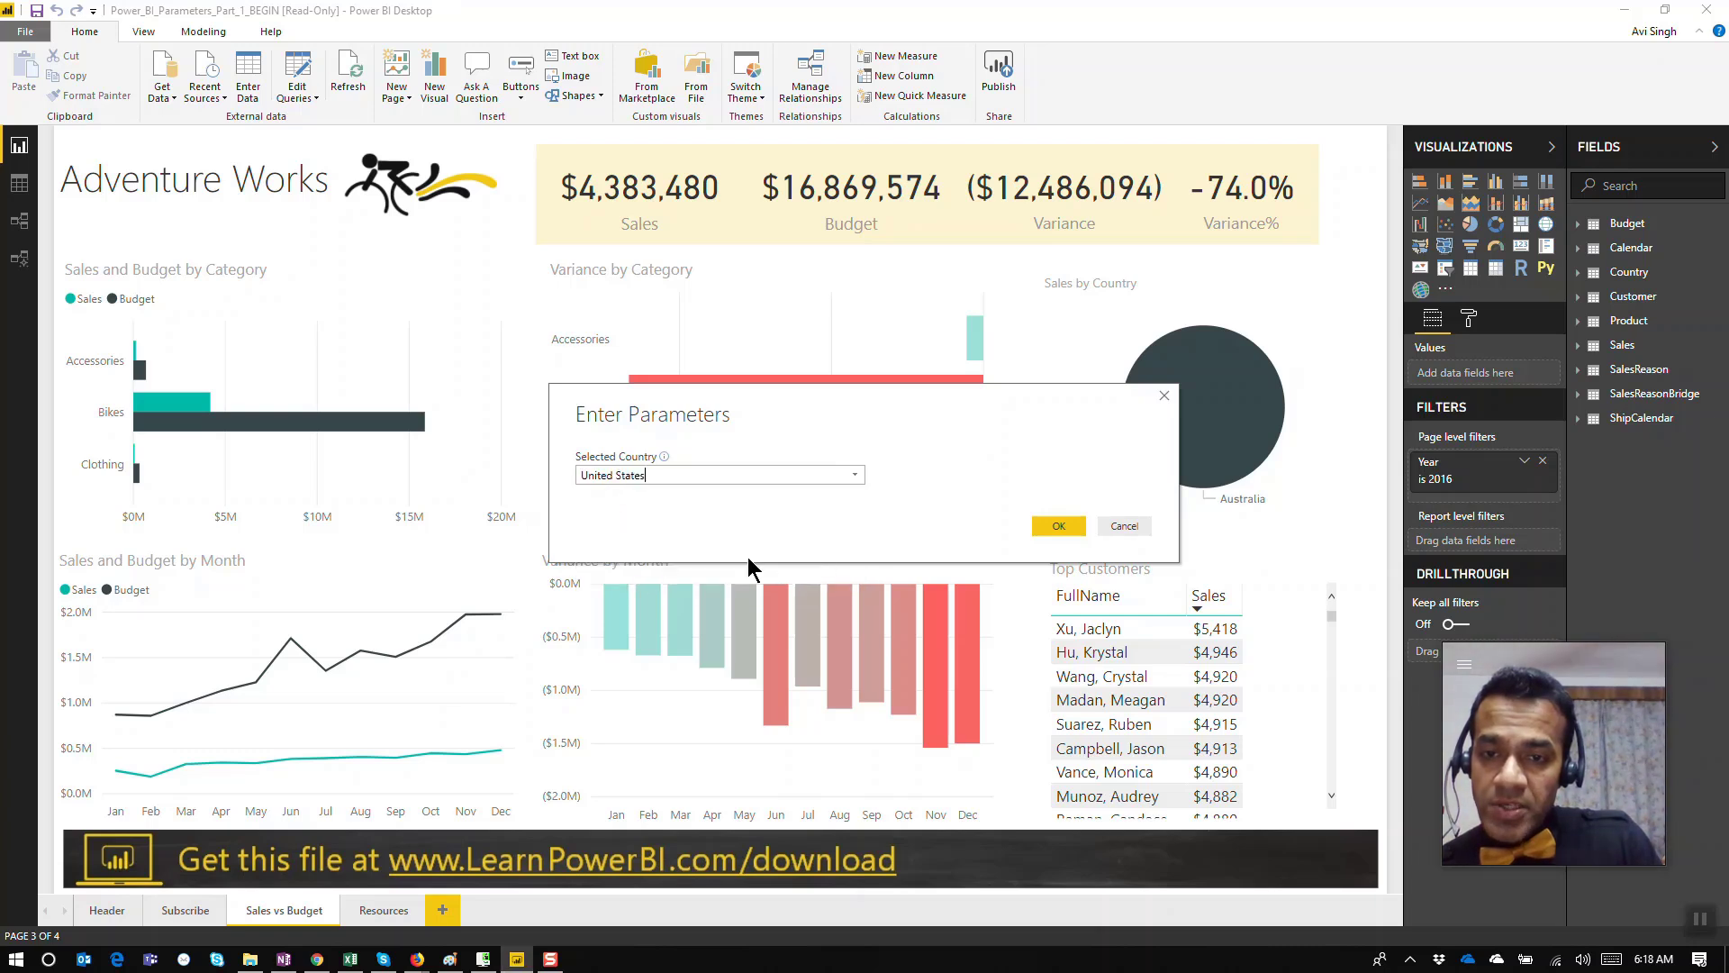
left_click(1058, 526)
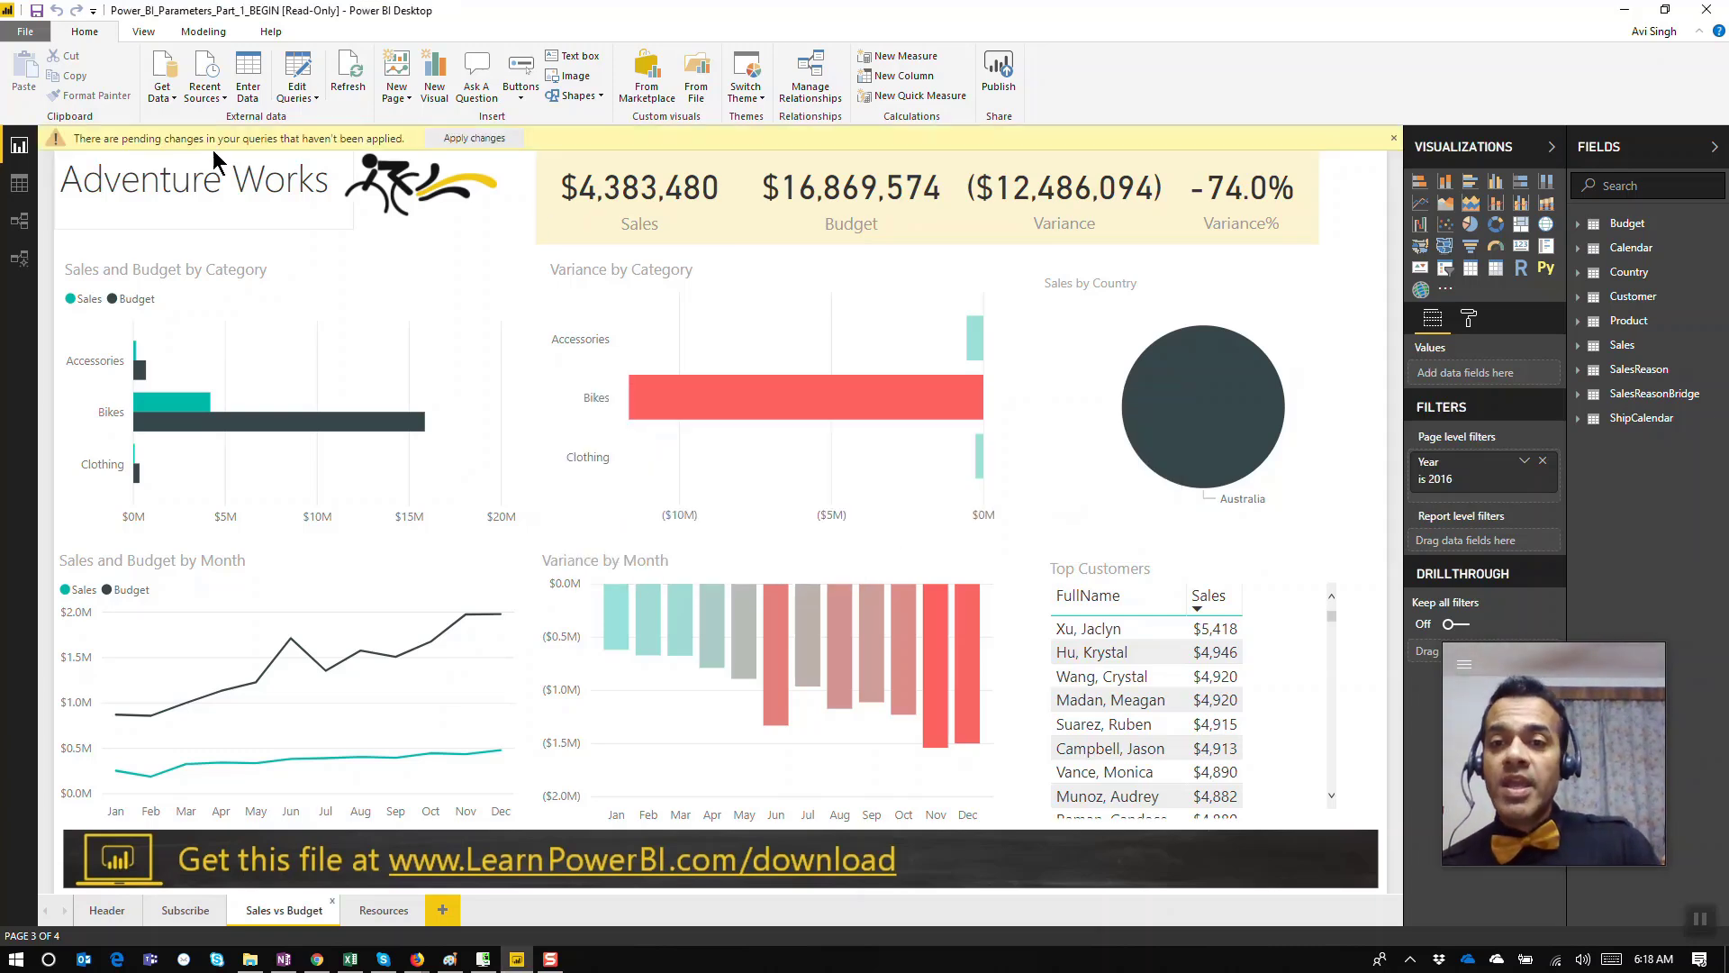
left_click(472, 137)
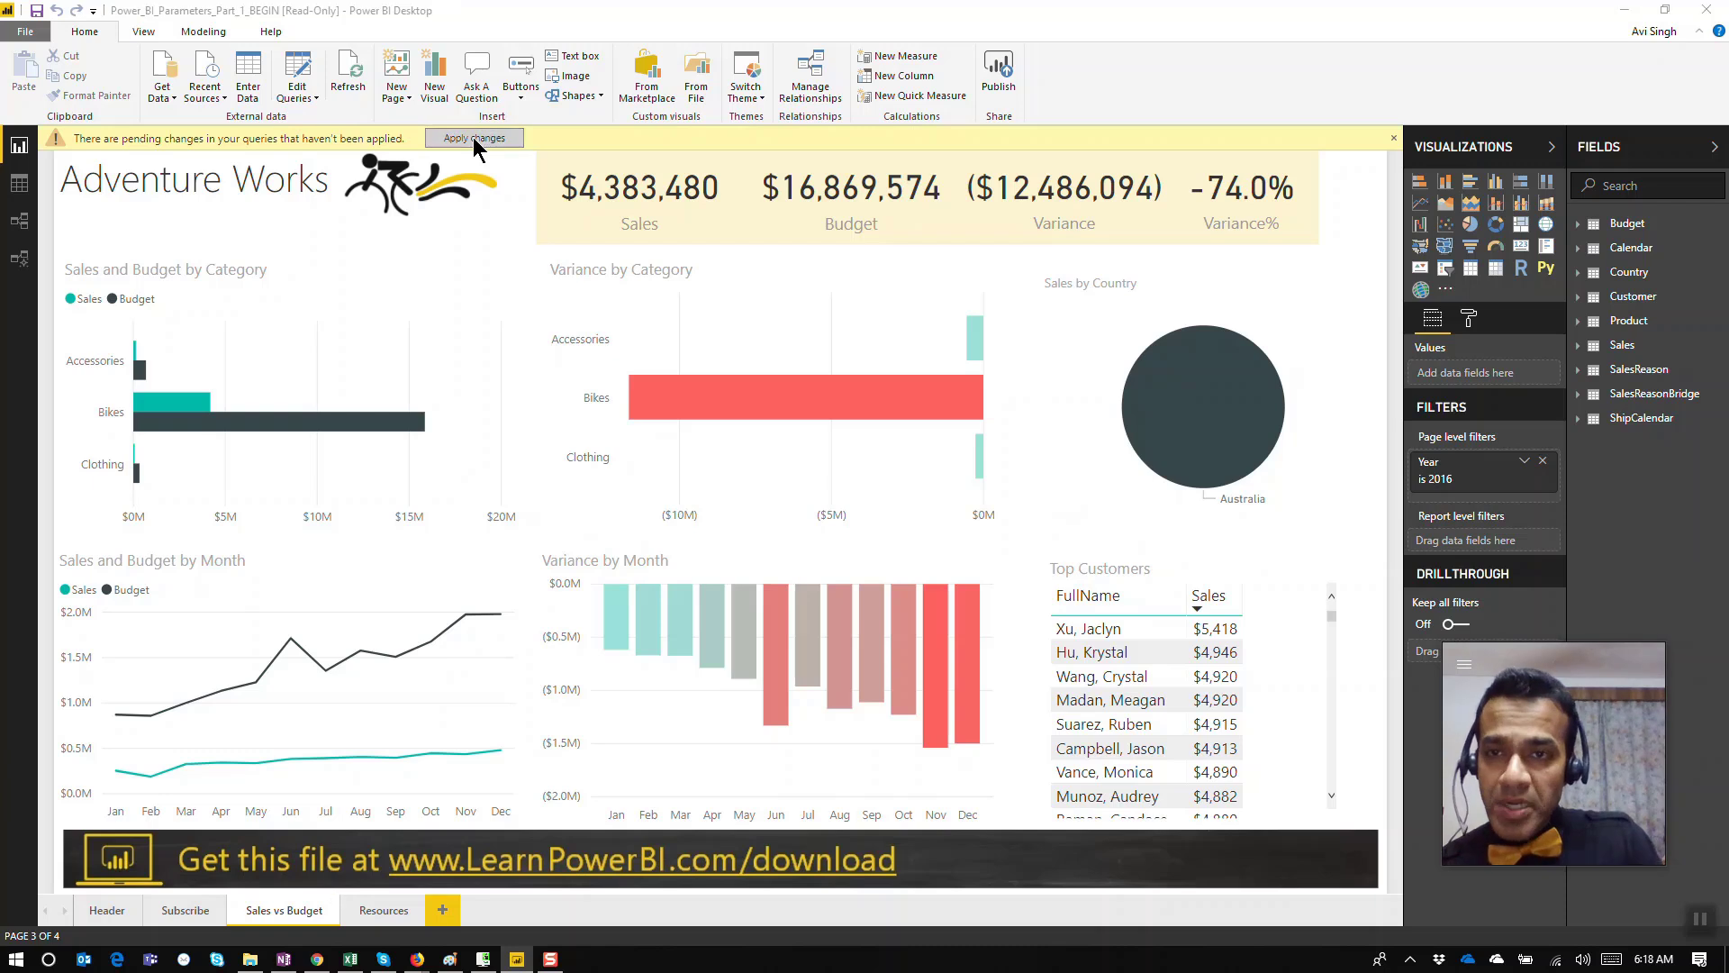